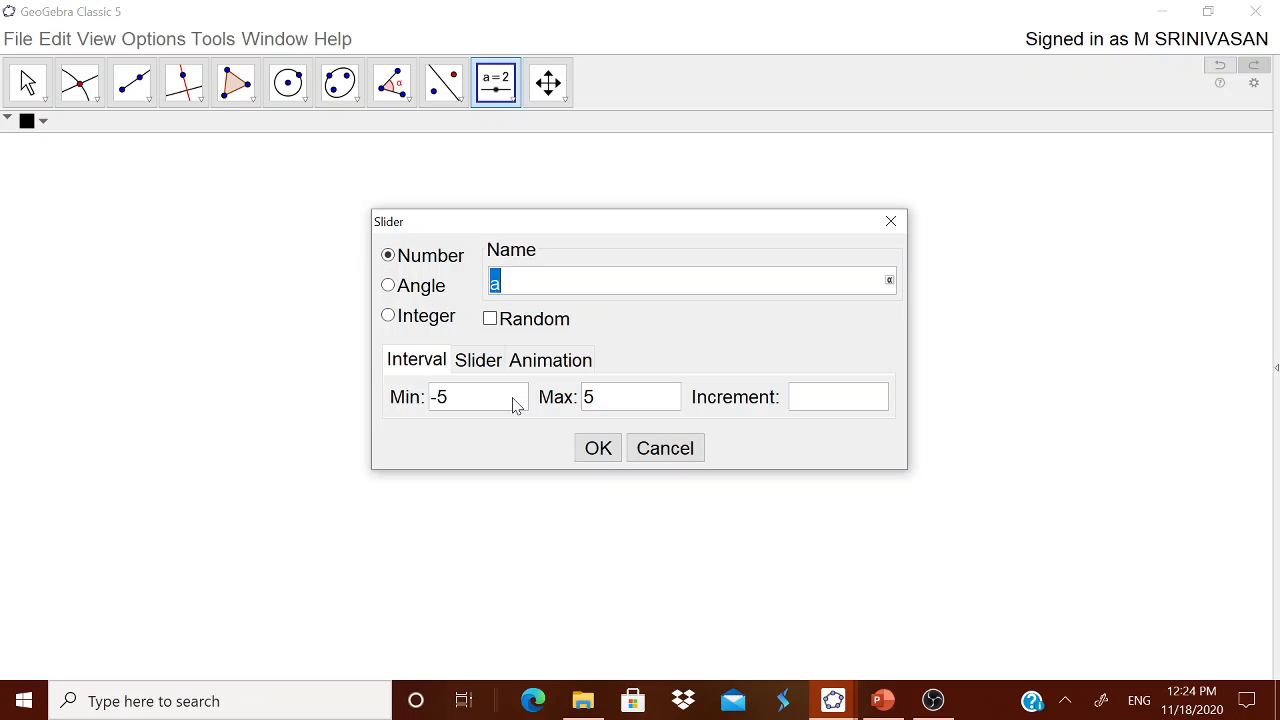
Step: Create an integer slider named LENGTH from 1 to 10 with increment 1 and move it to the upper right of the canvas
click(433, 324)
click(610, 400)
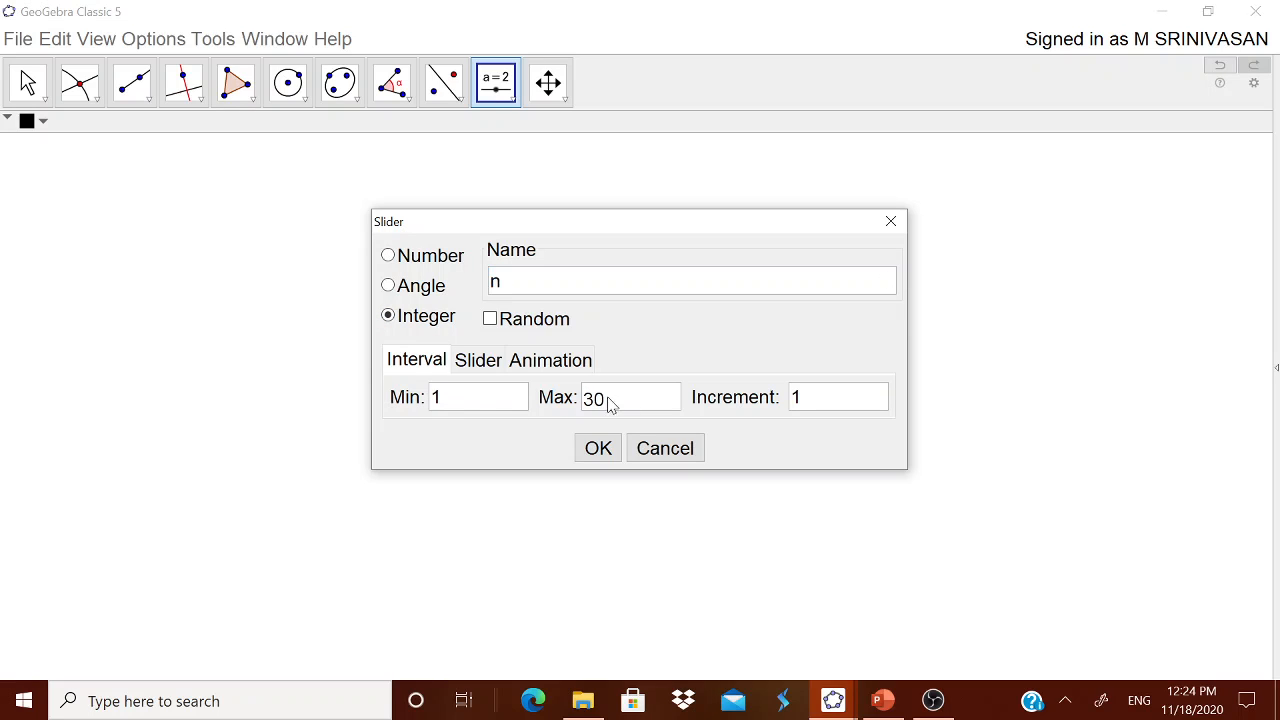
drag(610, 400, 576, 400)
text(1)
double_click(495, 283)
text(LENGTH)
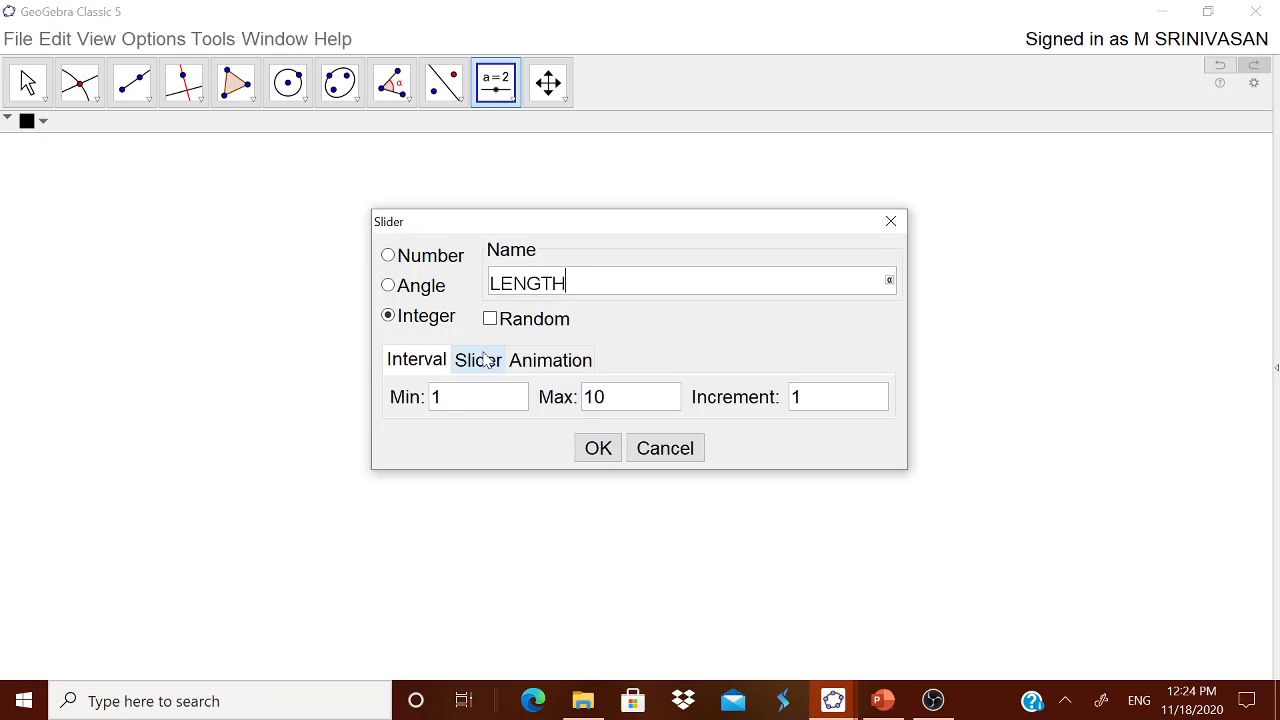
click(598, 451)
drag(523, 256, 862, 184)
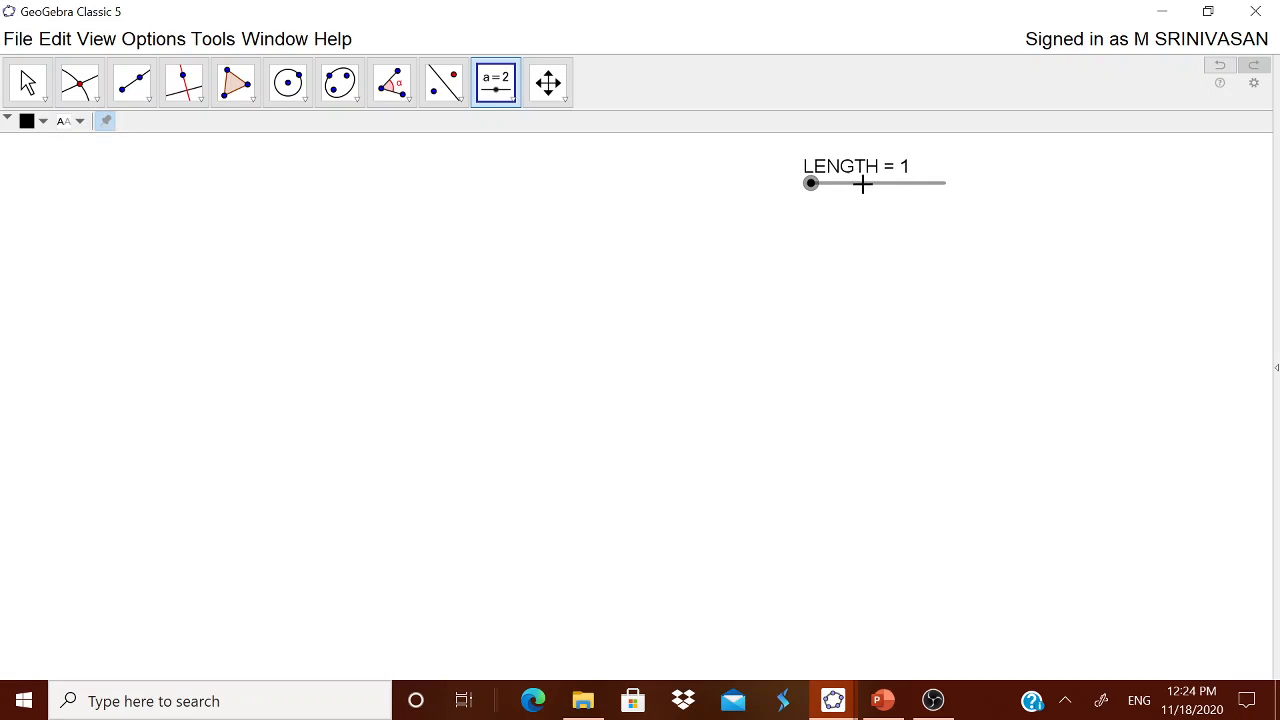
Step: Create an integer slider named WIDTH ranging from 1 to 10 with increment 1
click(497, 196)
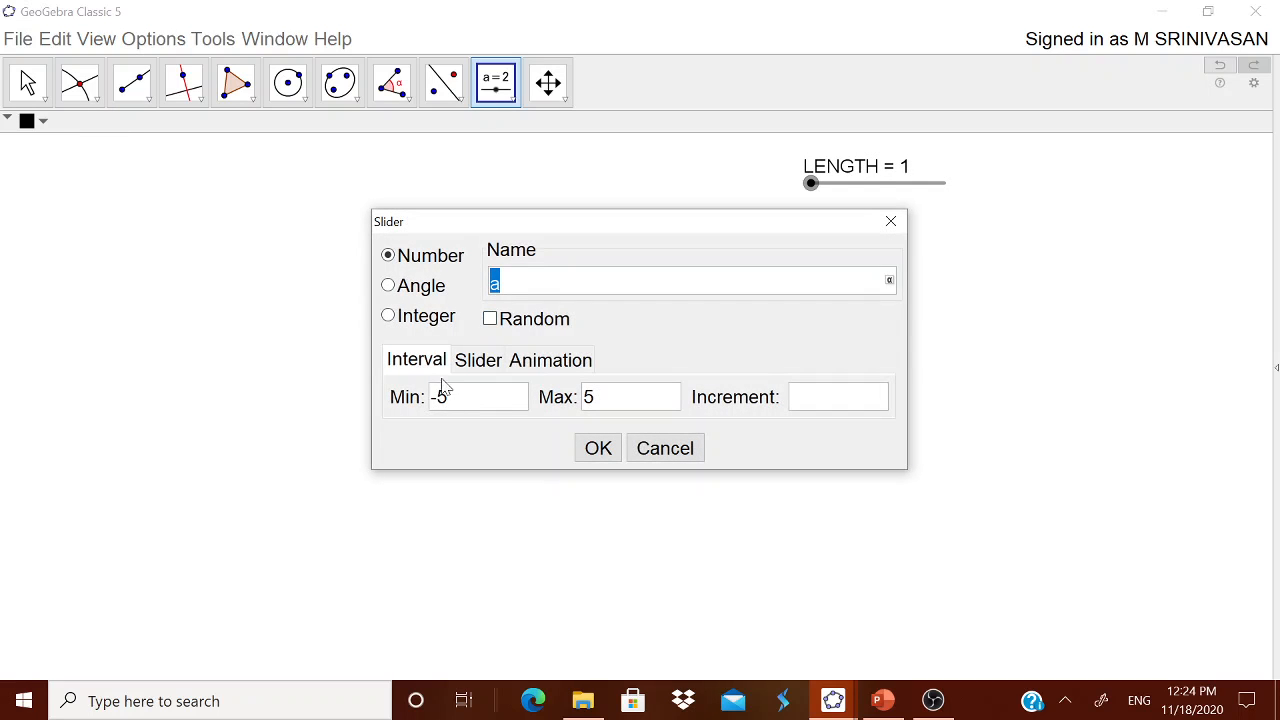
click(414, 317)
text(n)
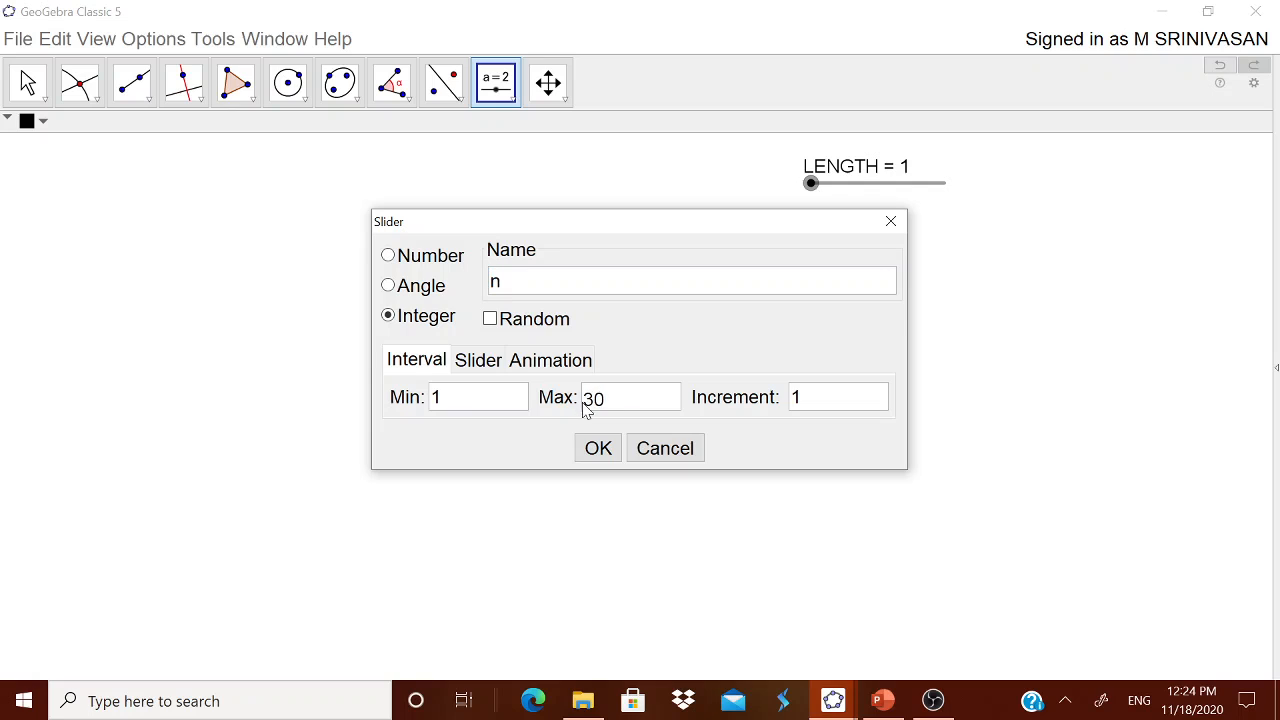
double_click(586, 408)
text(10)
double_click(495, 282)
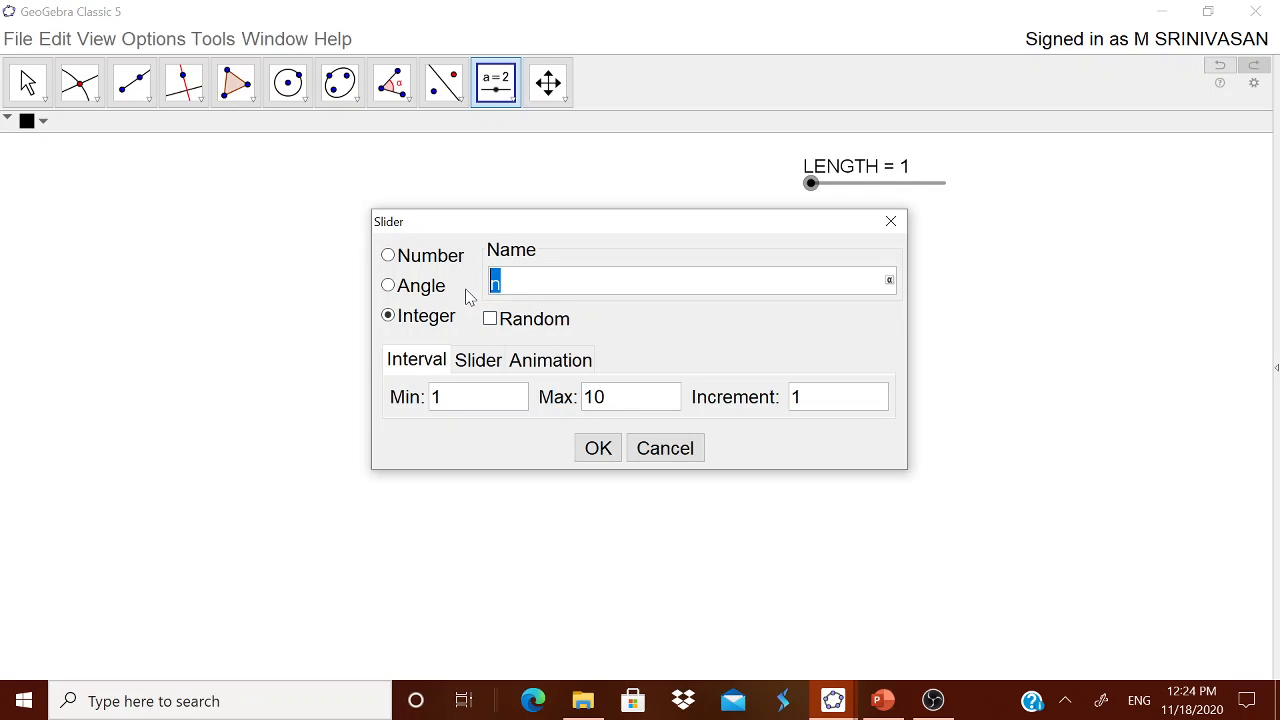
text(WIDTH)
click(598, 448)
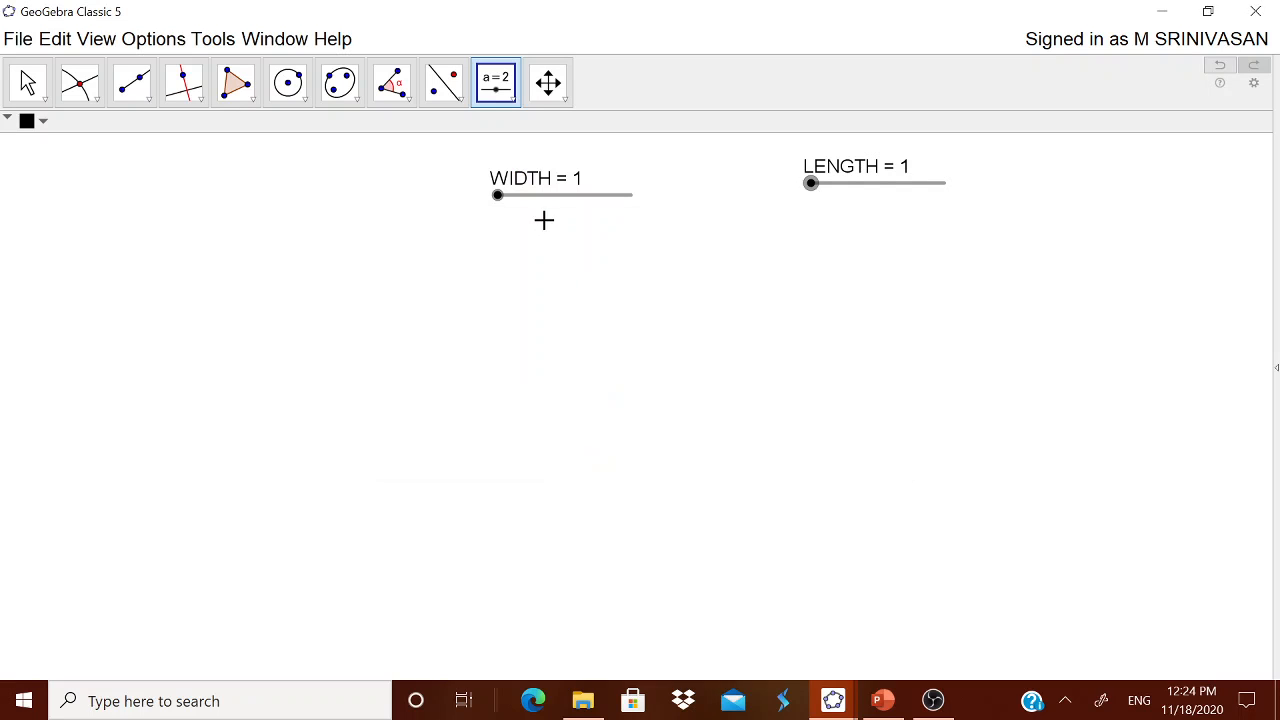
Step: Arrange the LENGTH and WIDTH sliders side by side, with WIDTH to the right of LENGTH
drag(537, 205, 1026, 194)
drag(903, 186, 819, 189)
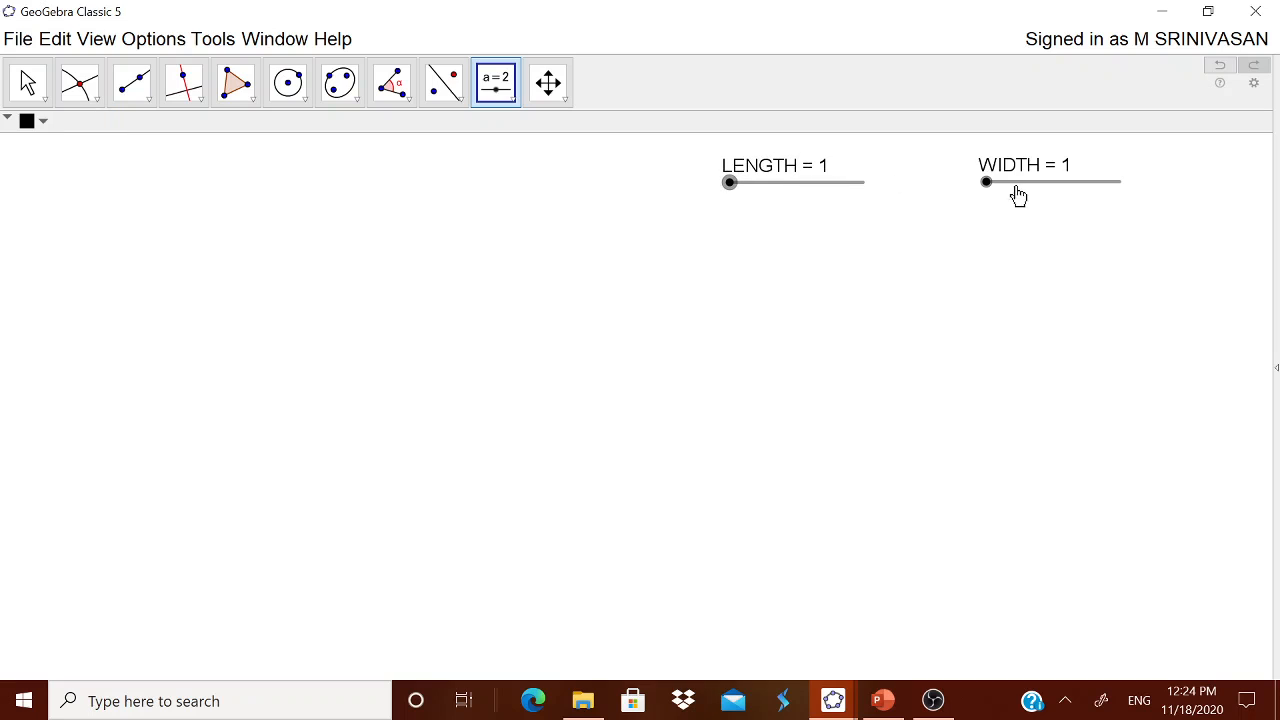
drag(1018, 195, 951, 194)
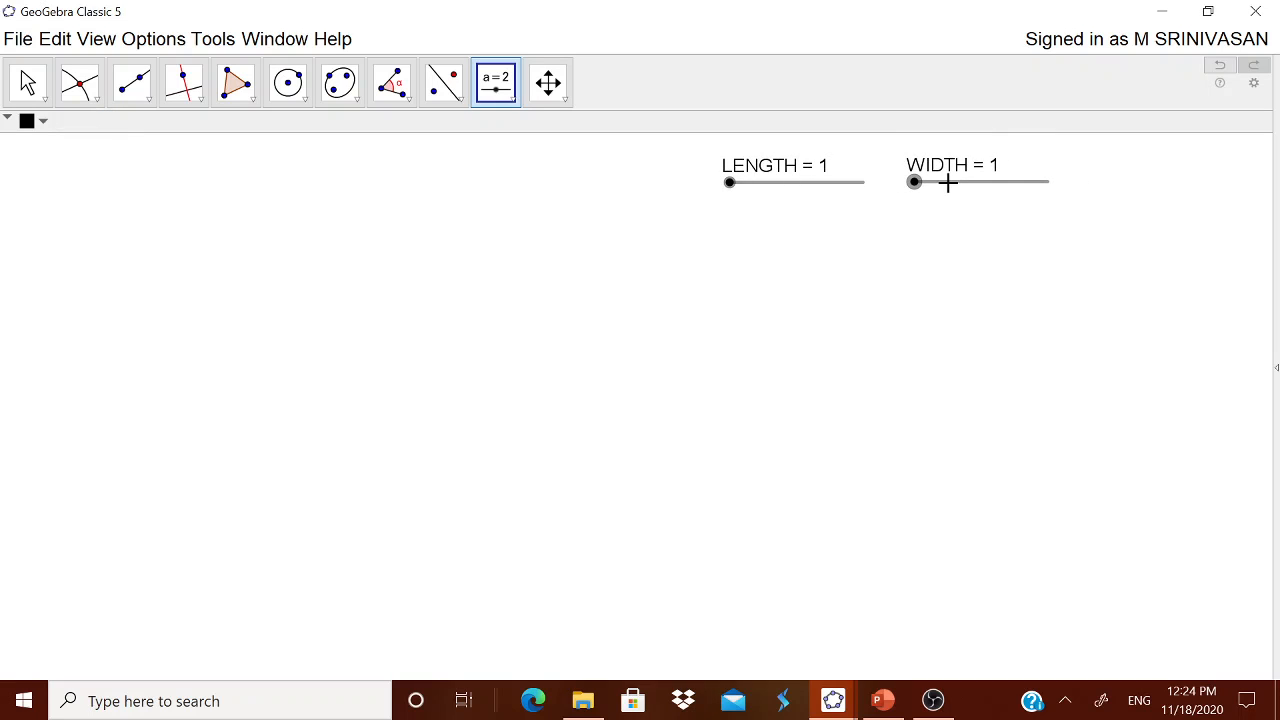
right_click(949, 184)
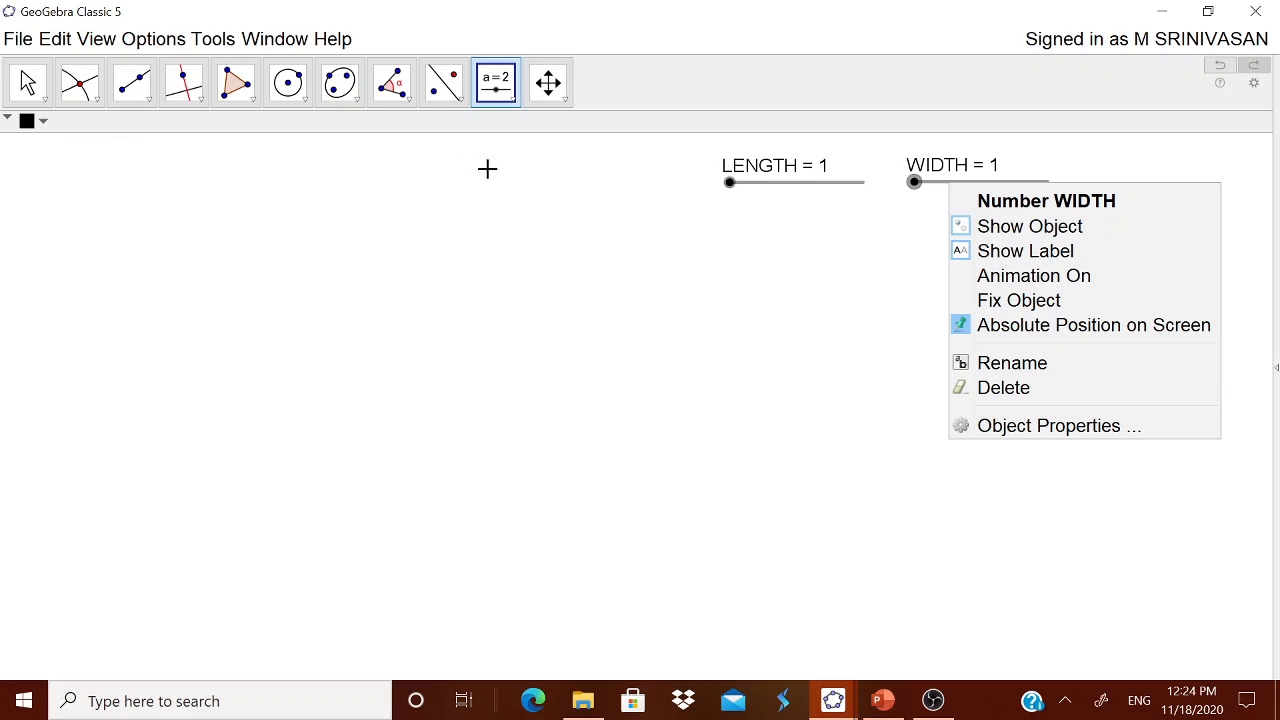
Step: Start a new angle slider named α and set its minimum to 1°
click(515, 104)
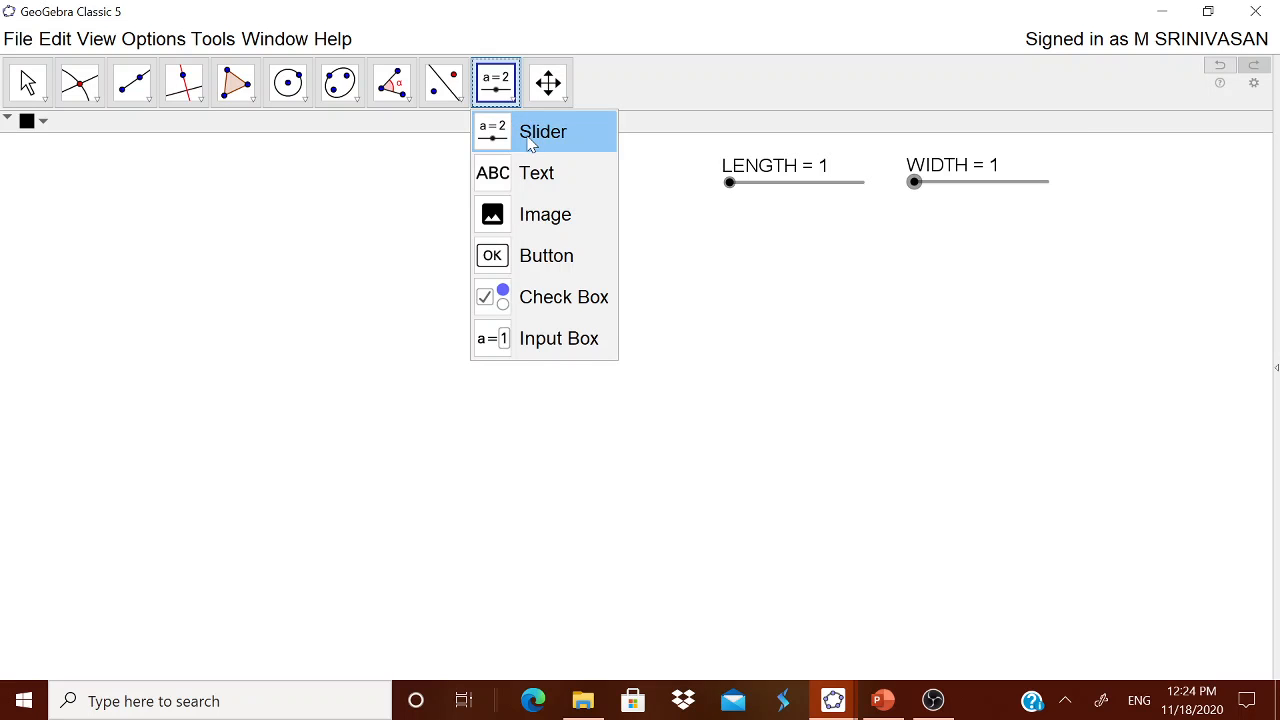
click(531, 136)
click(454, 424)
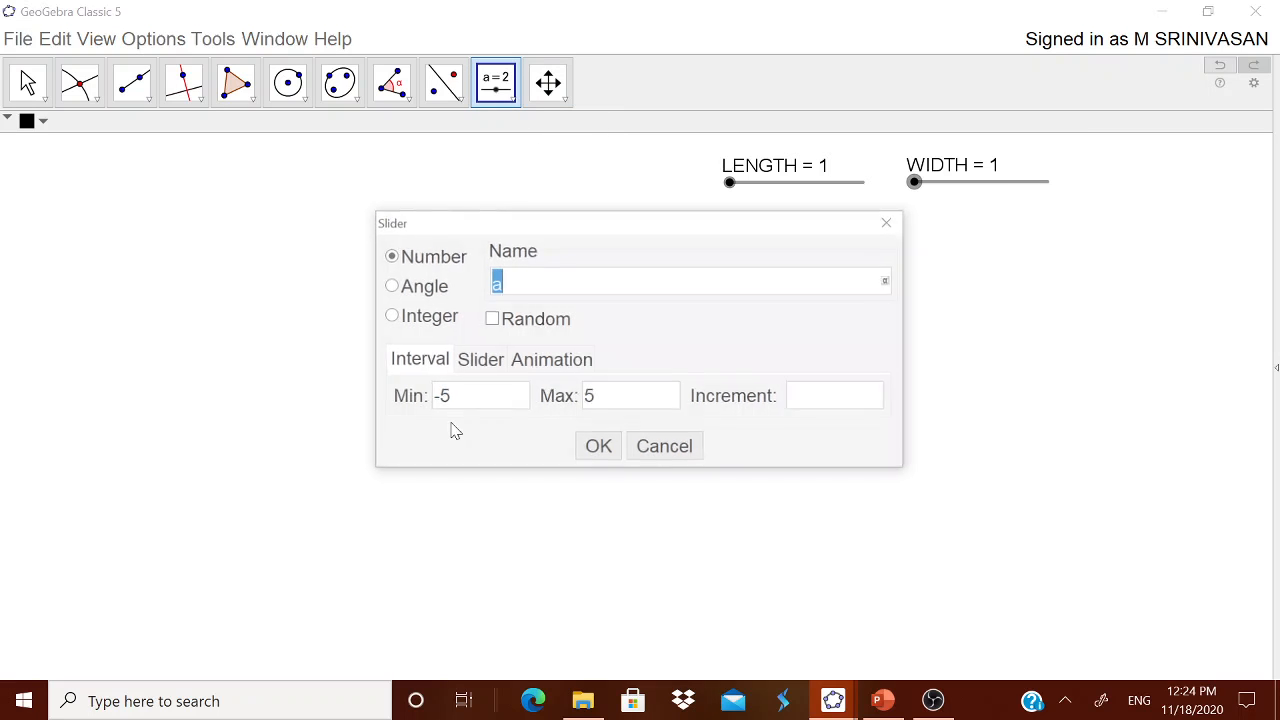
click(412, 290)
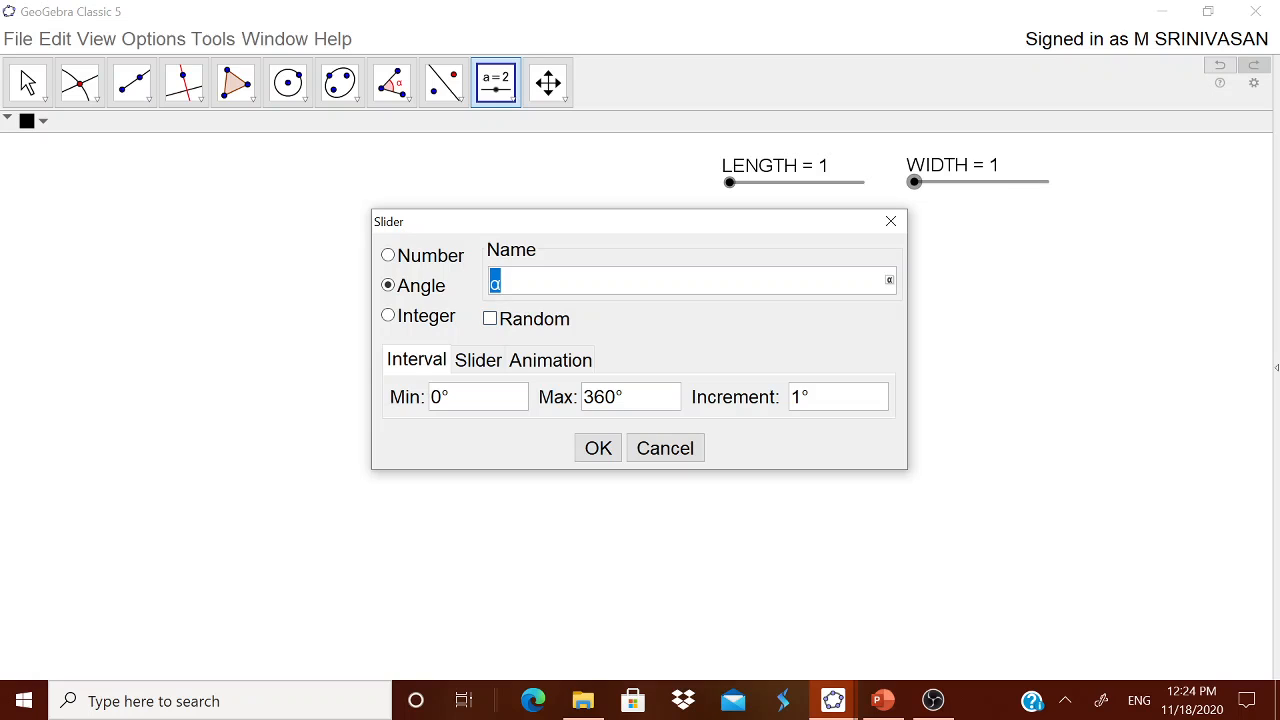
click(520, 283)
click(440, 400)
drag(440, 404, 433, 404)
text(1)
Step: Set the angle slider's maximum to 90° and create the slider
click(589, 400)
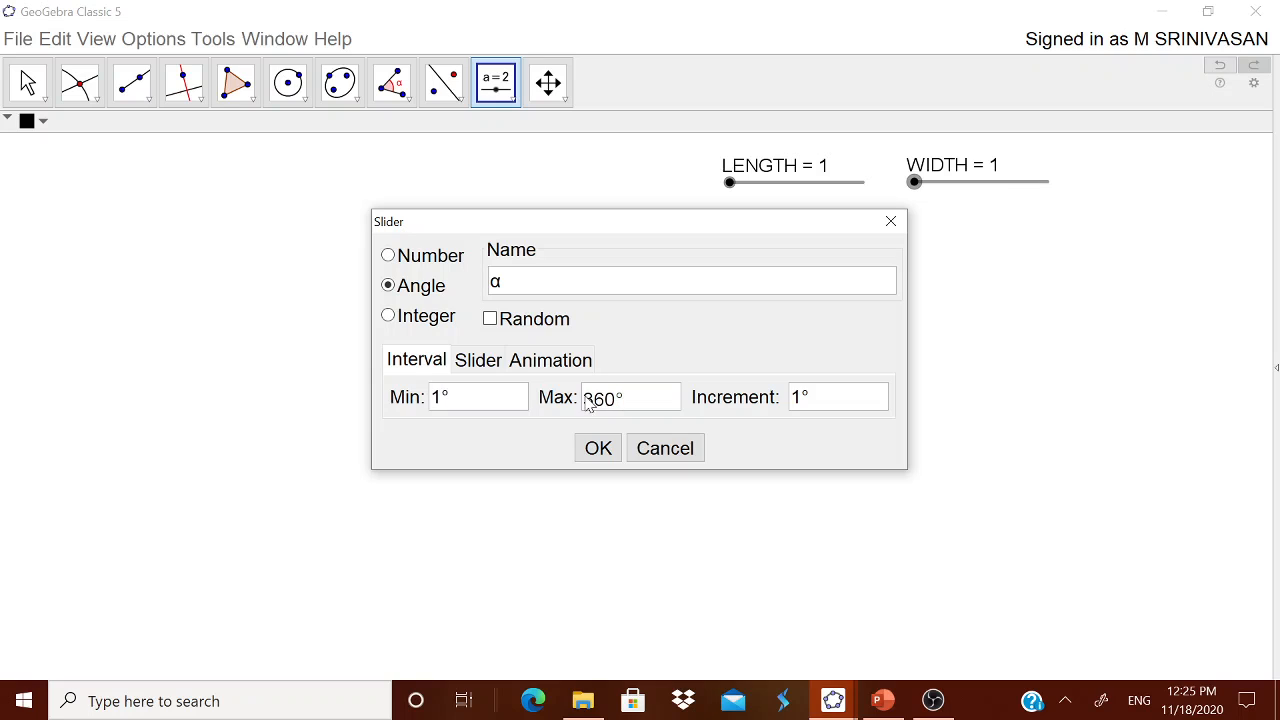
drag(612, 403, 589, 404)
text(18)
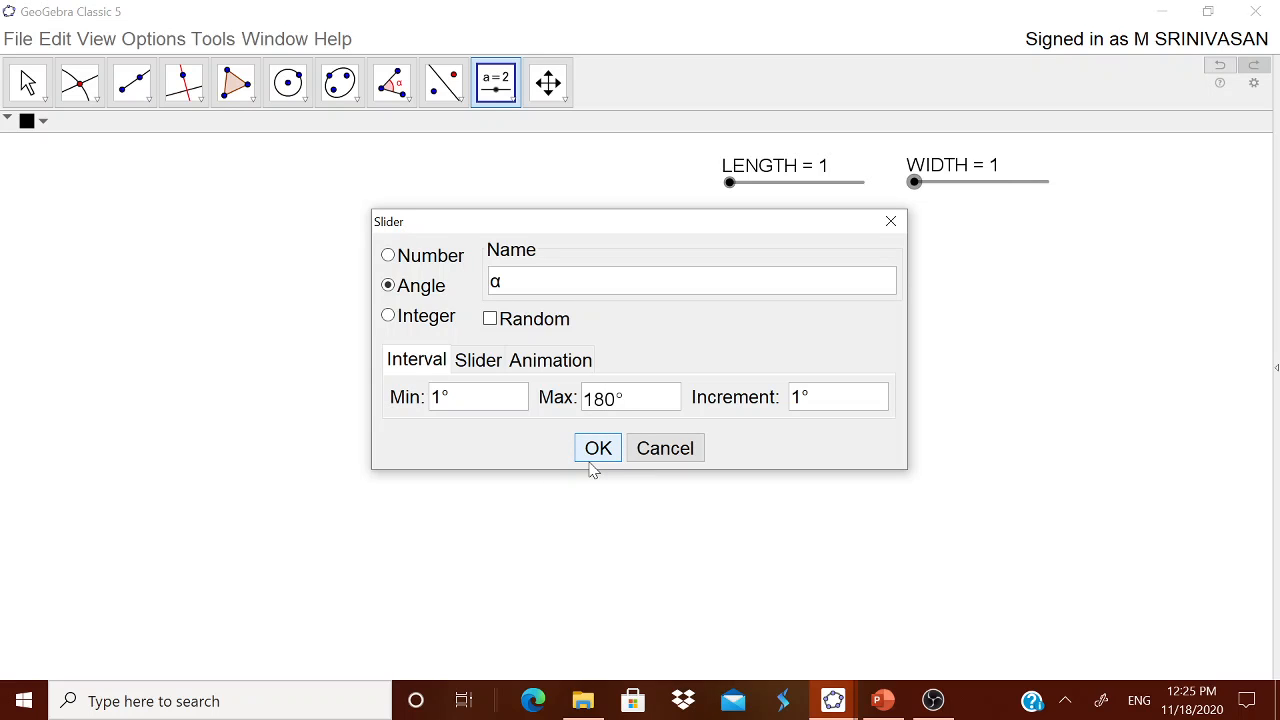
drag(615, 411, 589, 409)
text(90)
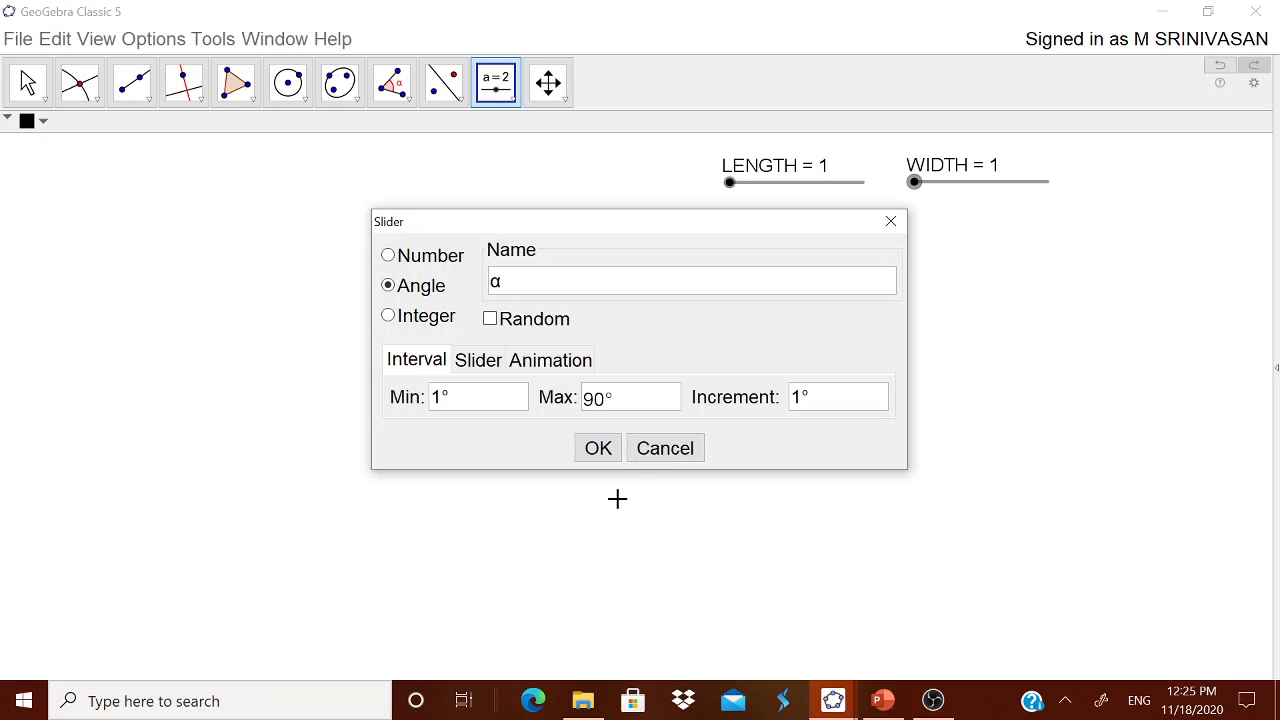
click(598, 448)
Step: Move the α slider to the right of WIDTH, and set LENGTH to 6 and WIDTH to 4
drag(541, 430, 1171, 190)
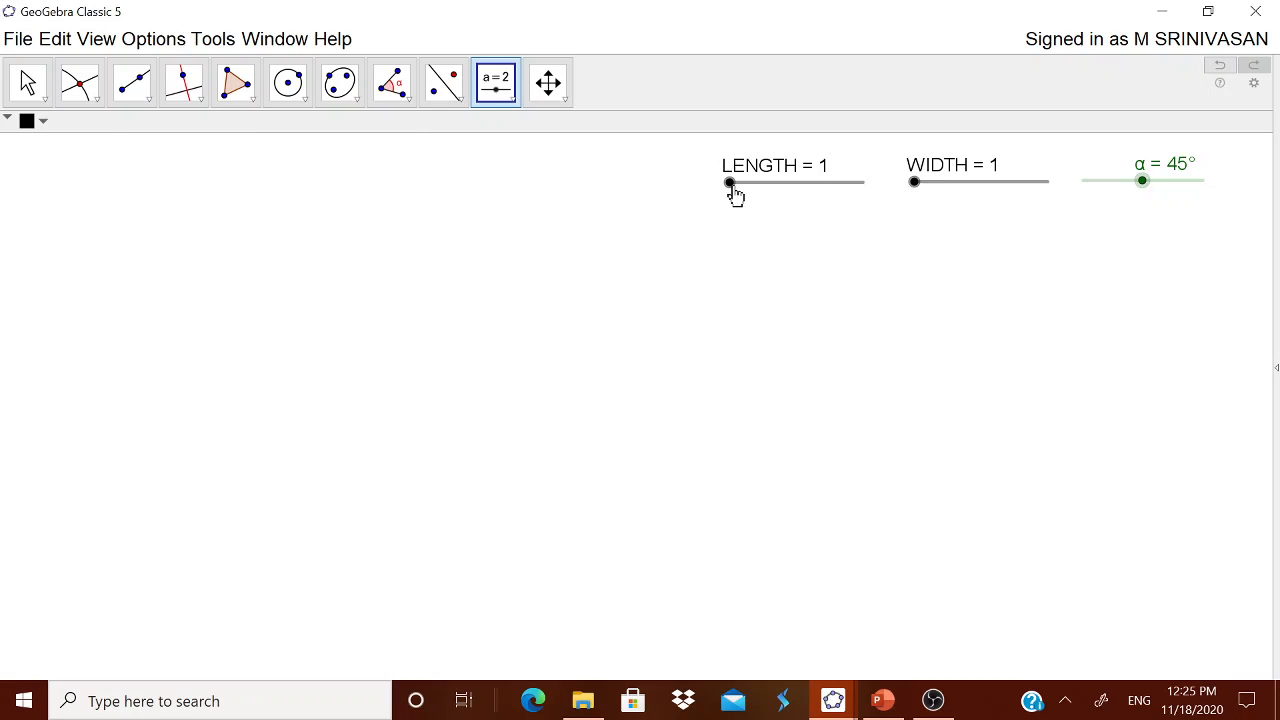
drag(734, 192, 803, 194)
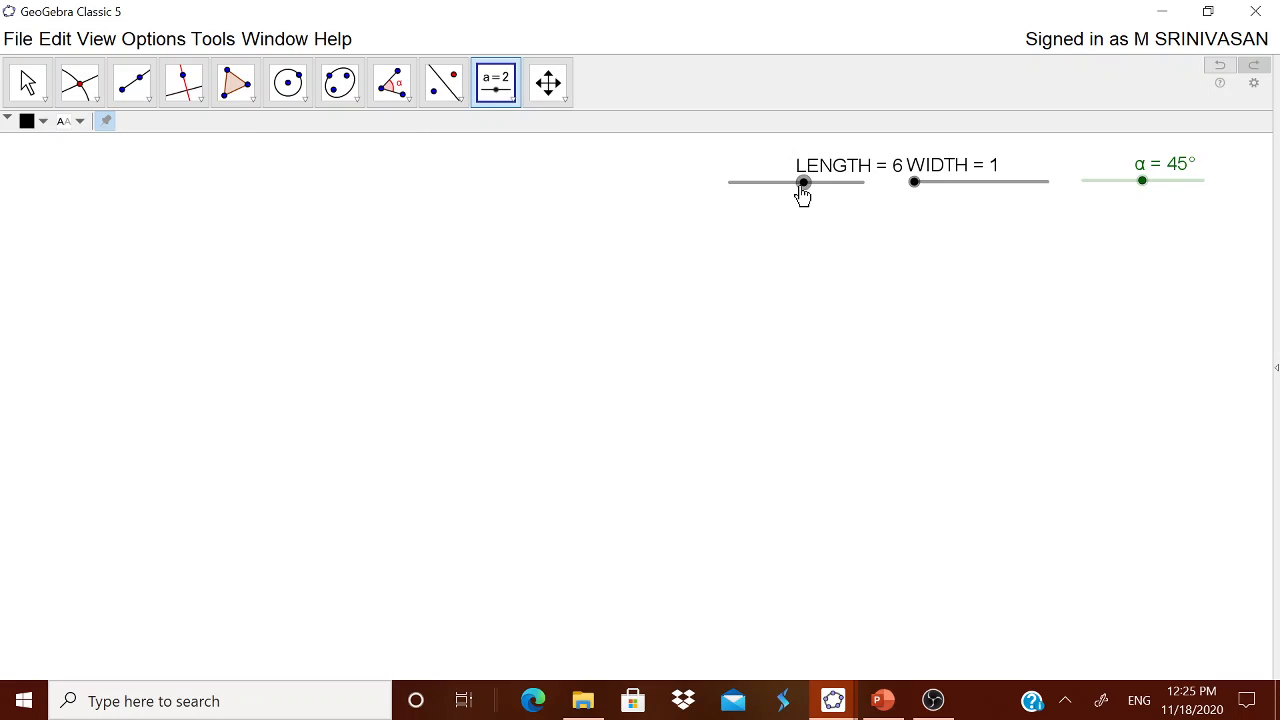
drag(917, 191, 968, 198)
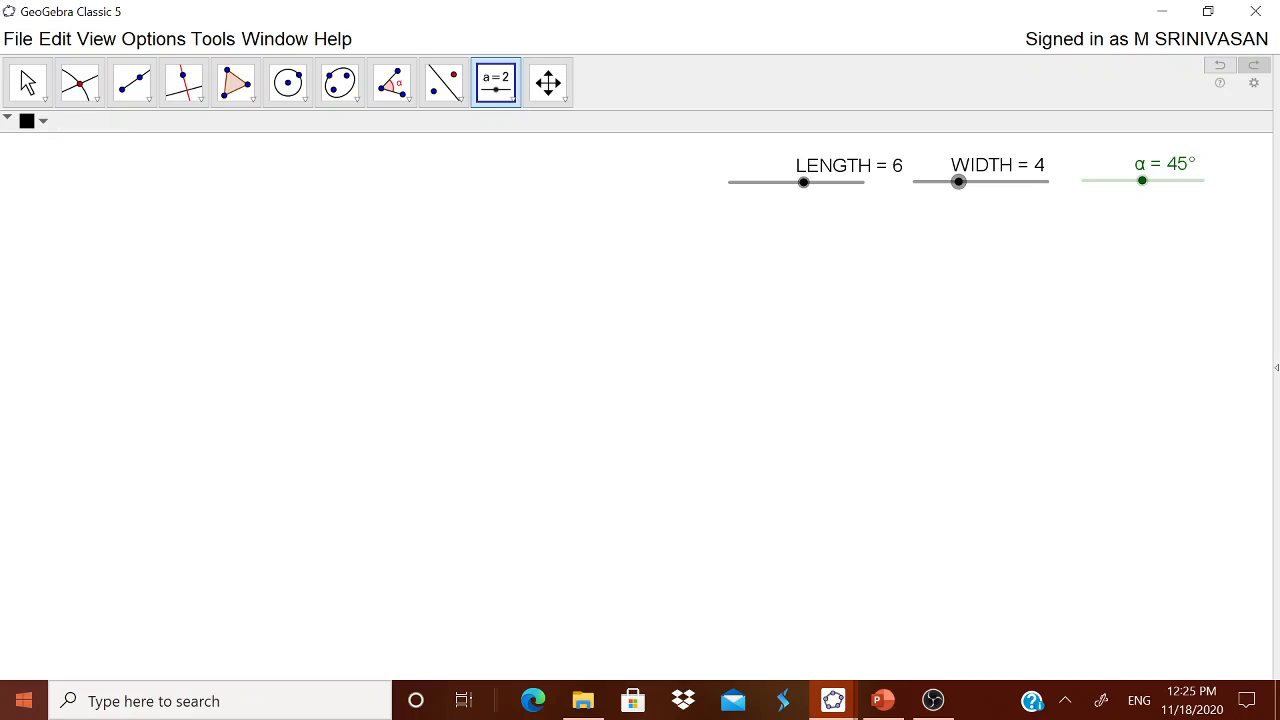
Step: Construct a segment with given length from a new point in the lower left of the canvas, using LENGTH as its length
click(147, 104)
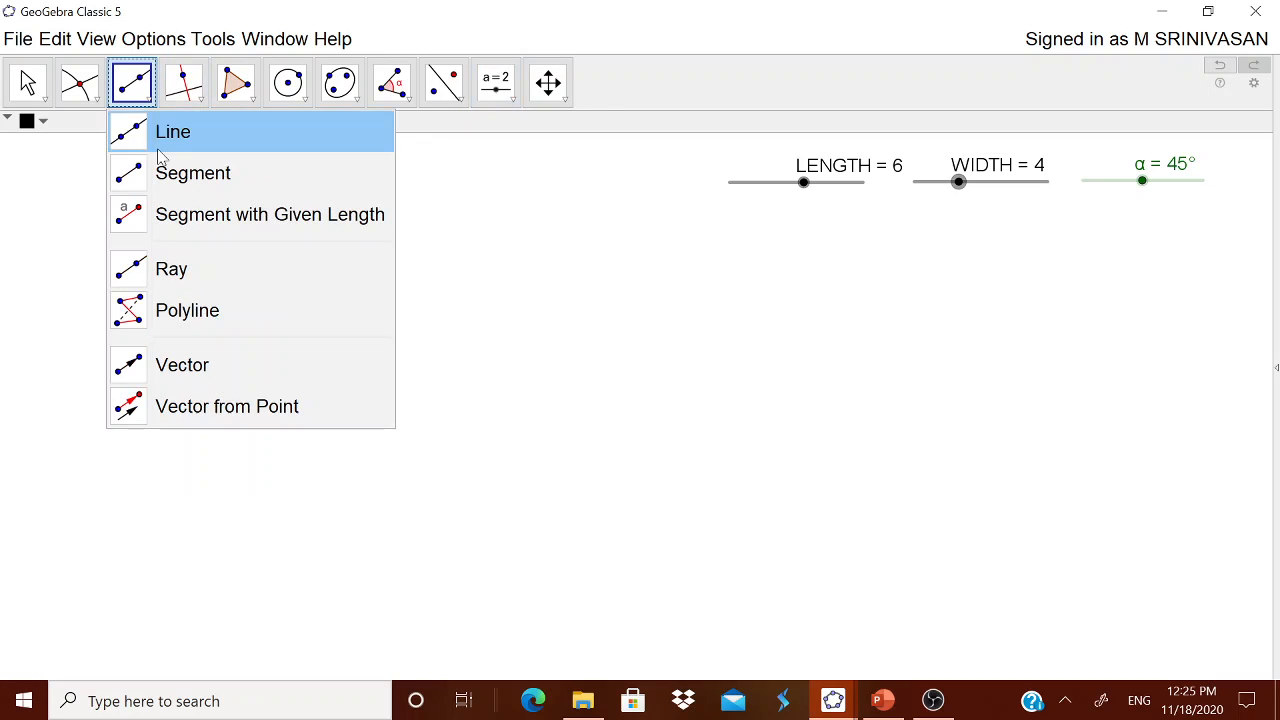
click(190, 214)
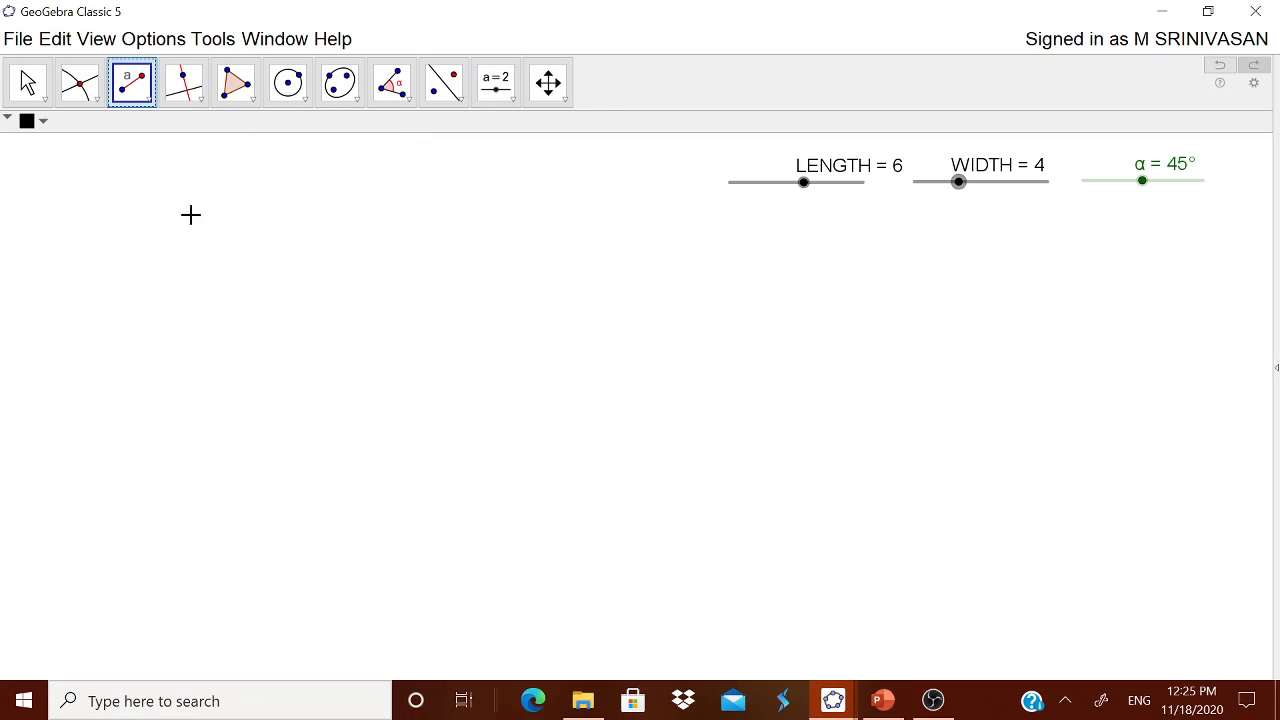
click(241, 524)
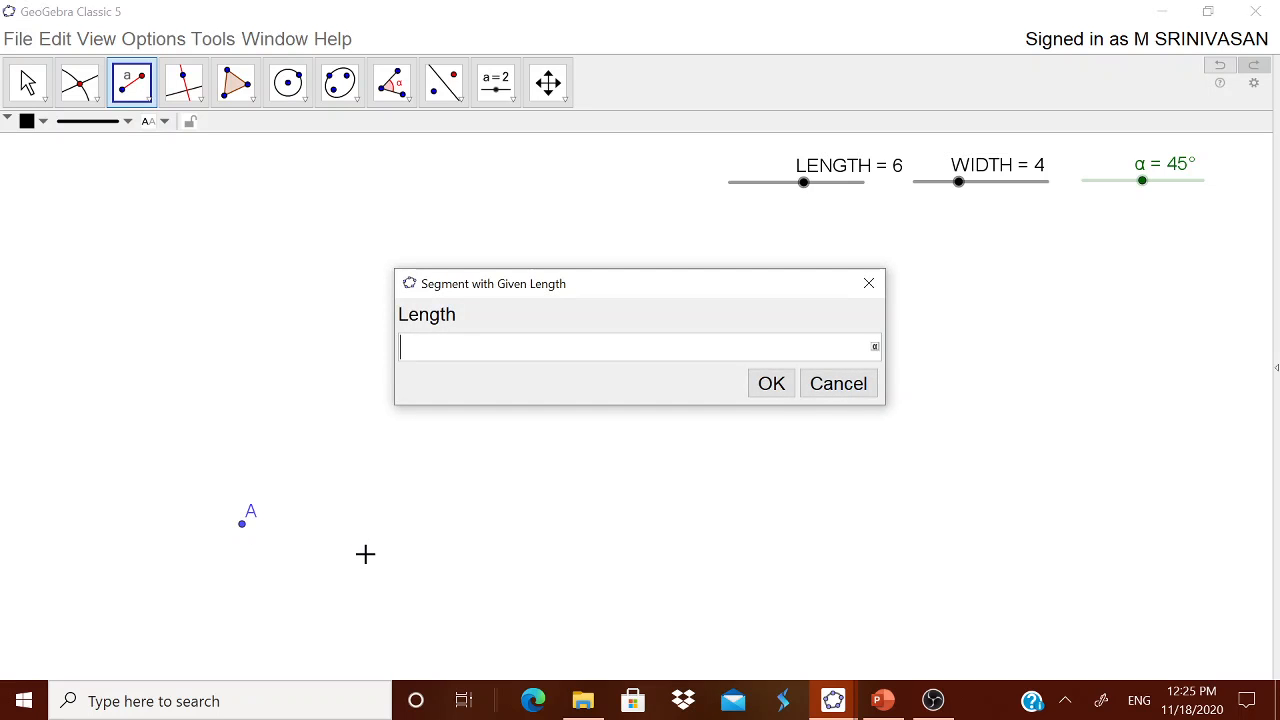
text(LENGFT)
key(BackSpace)
key(BackSpace)
key(BackSpace)
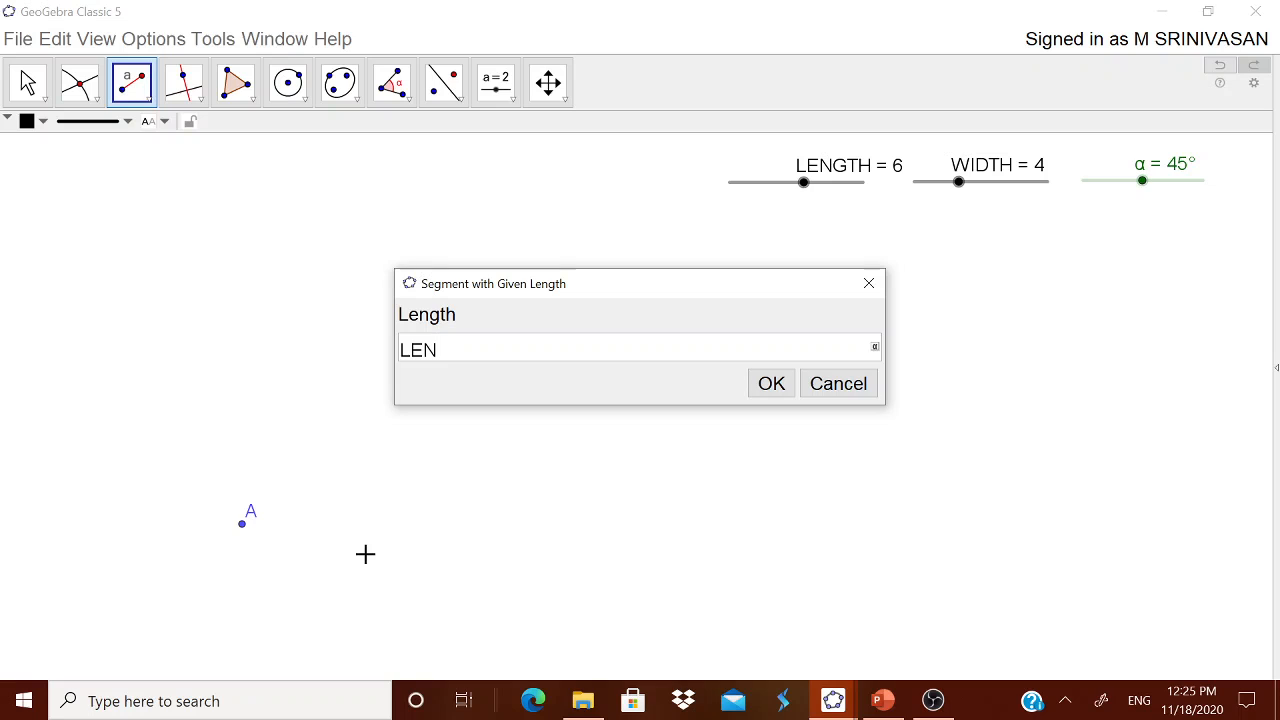
text(GTH)
click(778, 391)
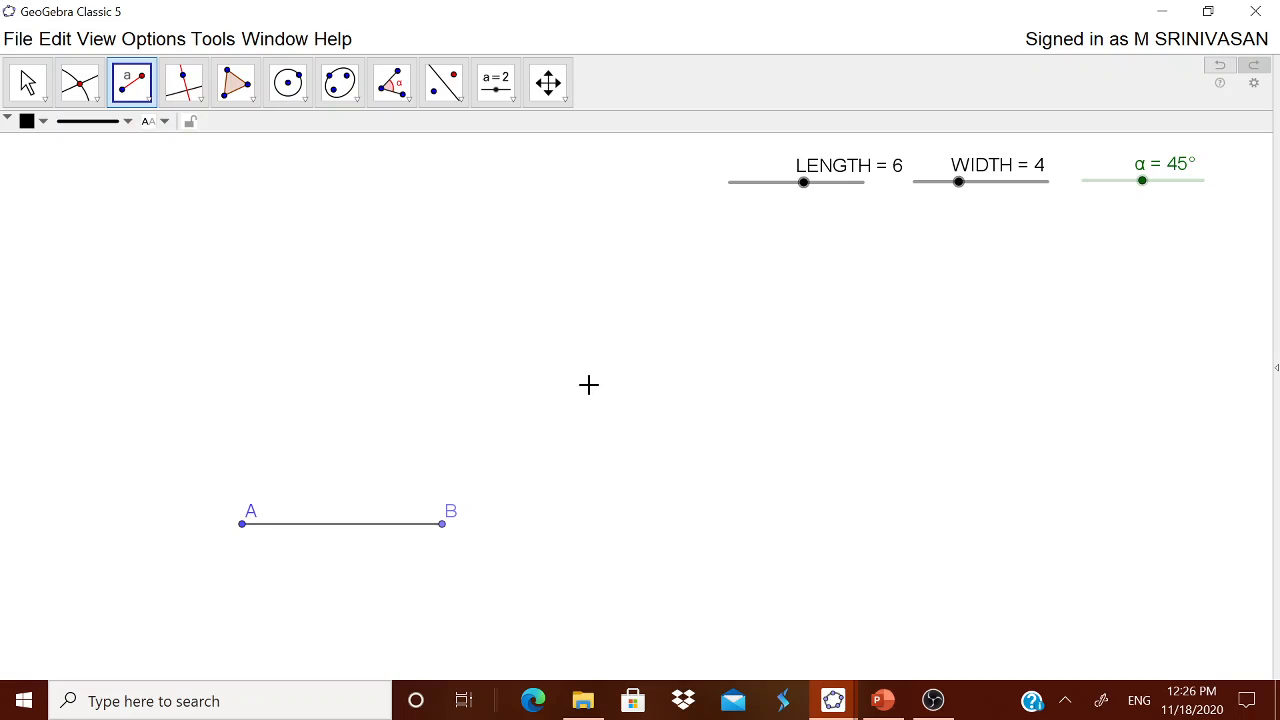
Step: Start an angle with given size from point B about vertex A and clear the default angle value
click(407, 100)
click(500, 171)
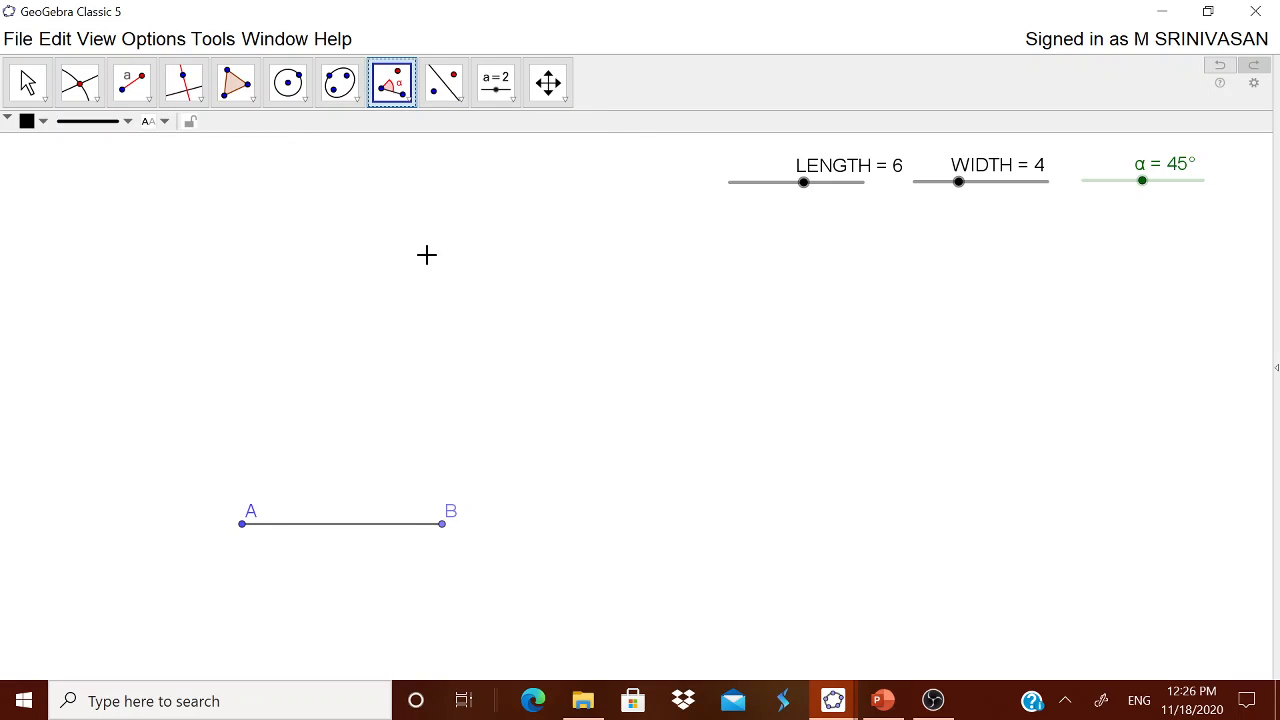
click(442, 524)
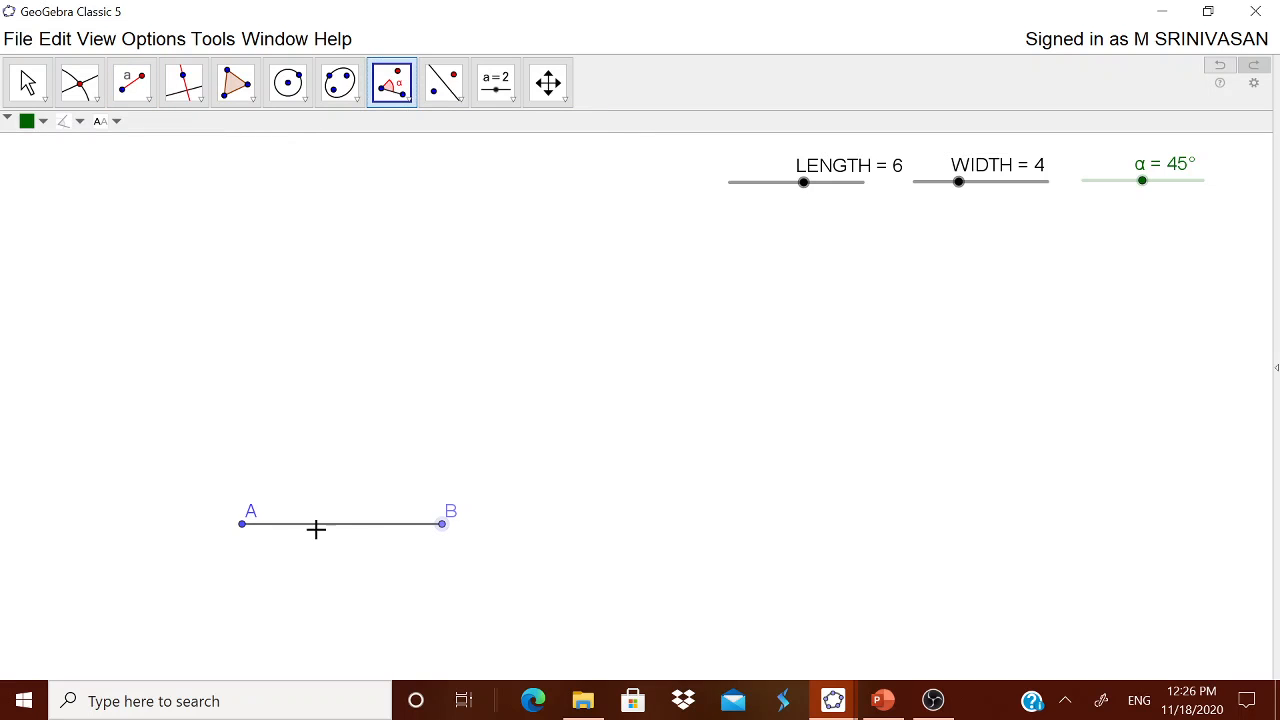
click(243, 526)
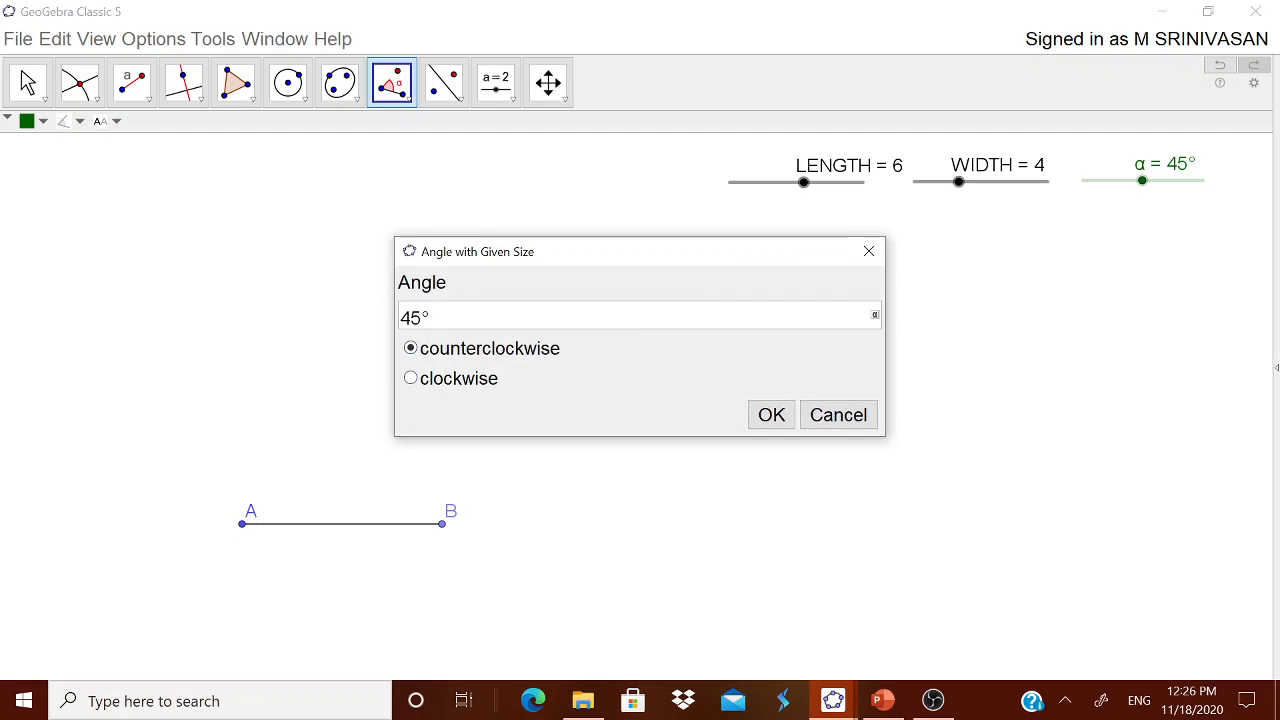
key(BackSpace)
key(BackSpace)
key(BackSpace)
click(875, 314)
click(771, 415)
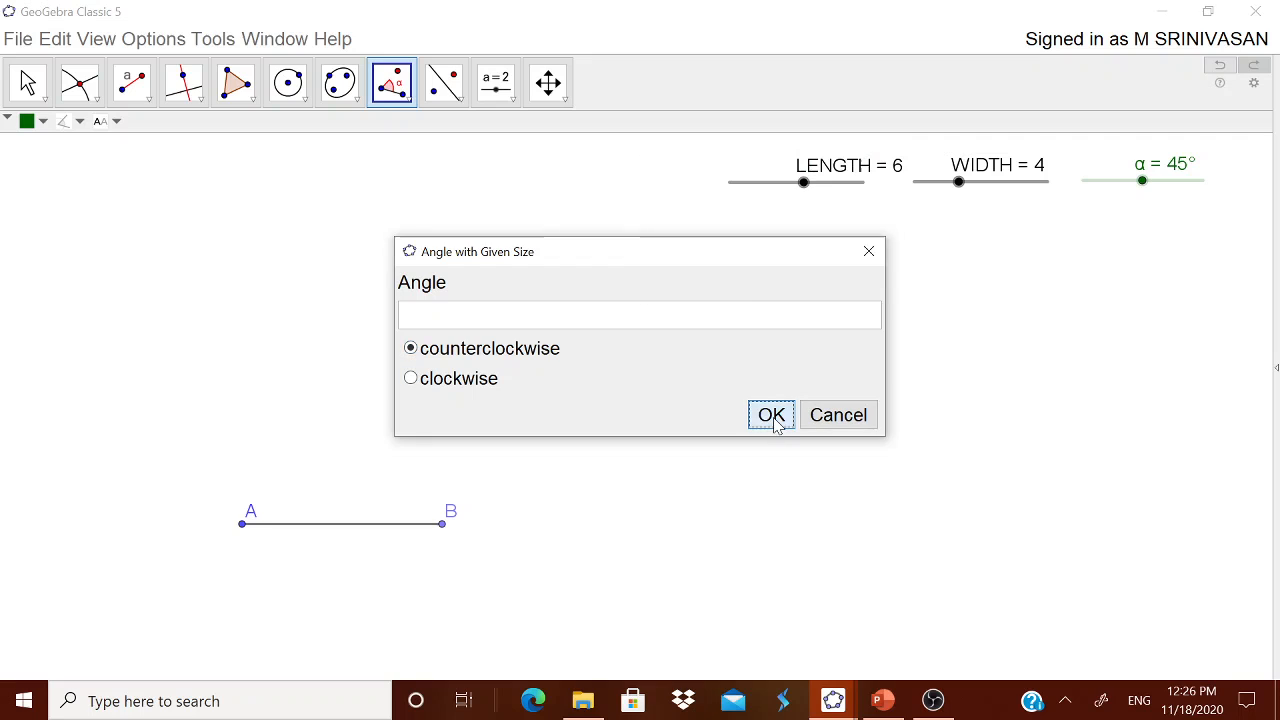
click(650, 366)
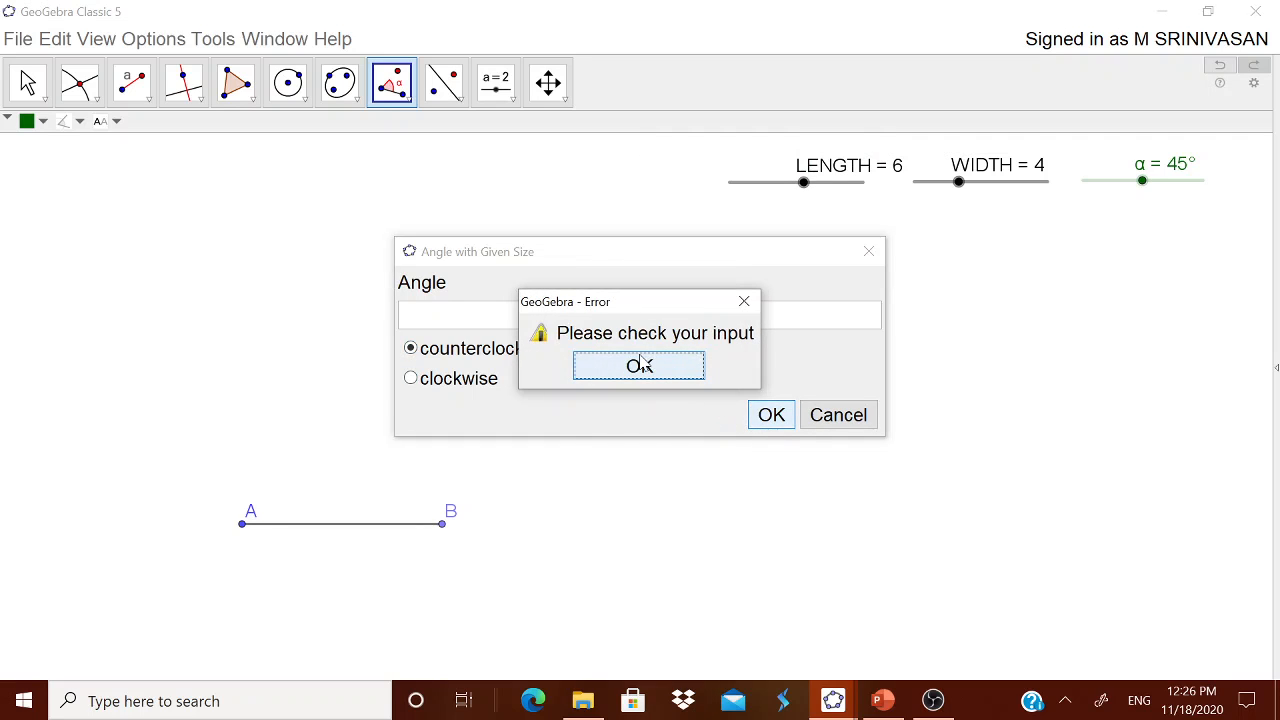
click(632, 365)
Step: Enter α as the angle size and create the counterclockwise angle at A
click(480, 315)
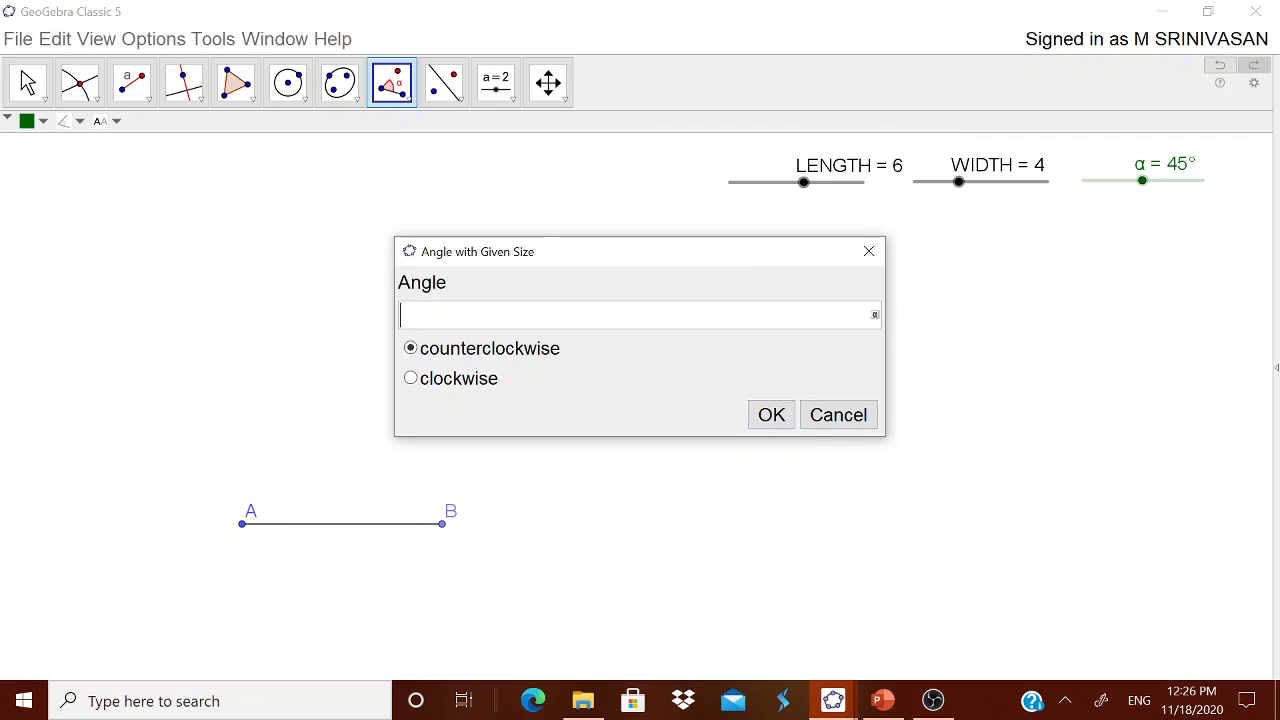
click(876, 318)
click(664, 180)
click(760, 412)
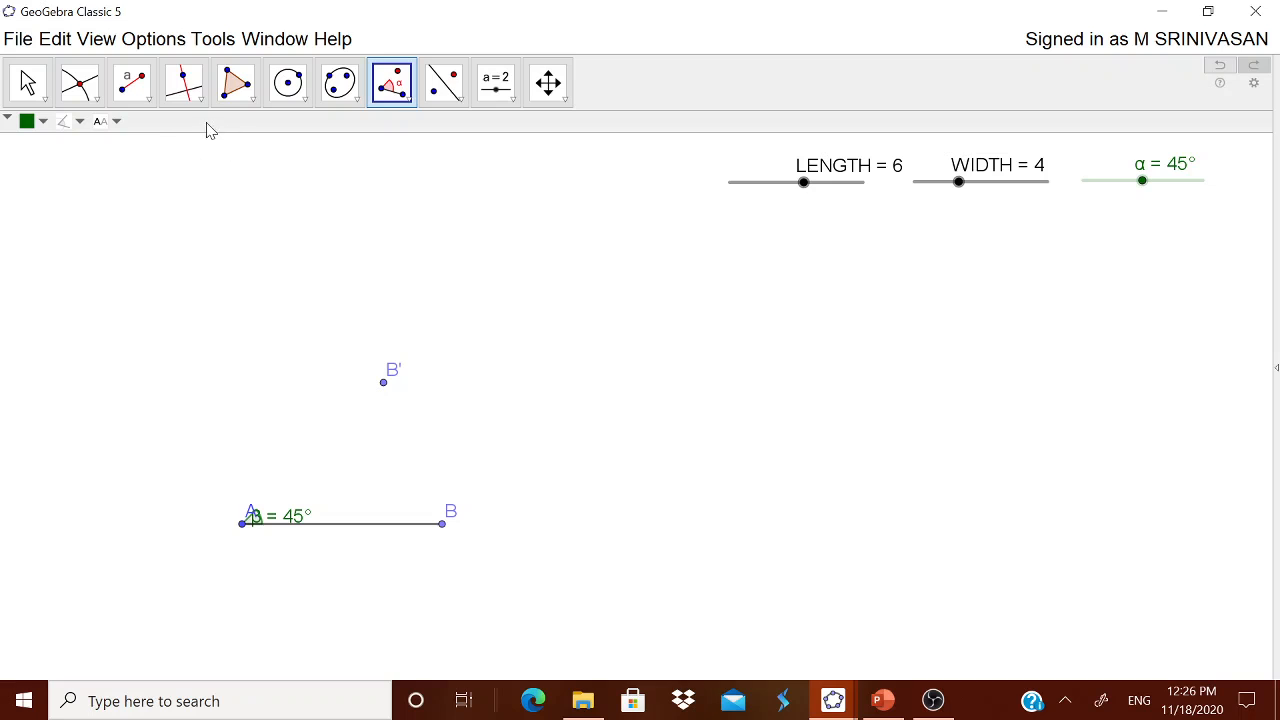
Step: Draw a ray from point A through point B'
click(140, 92)
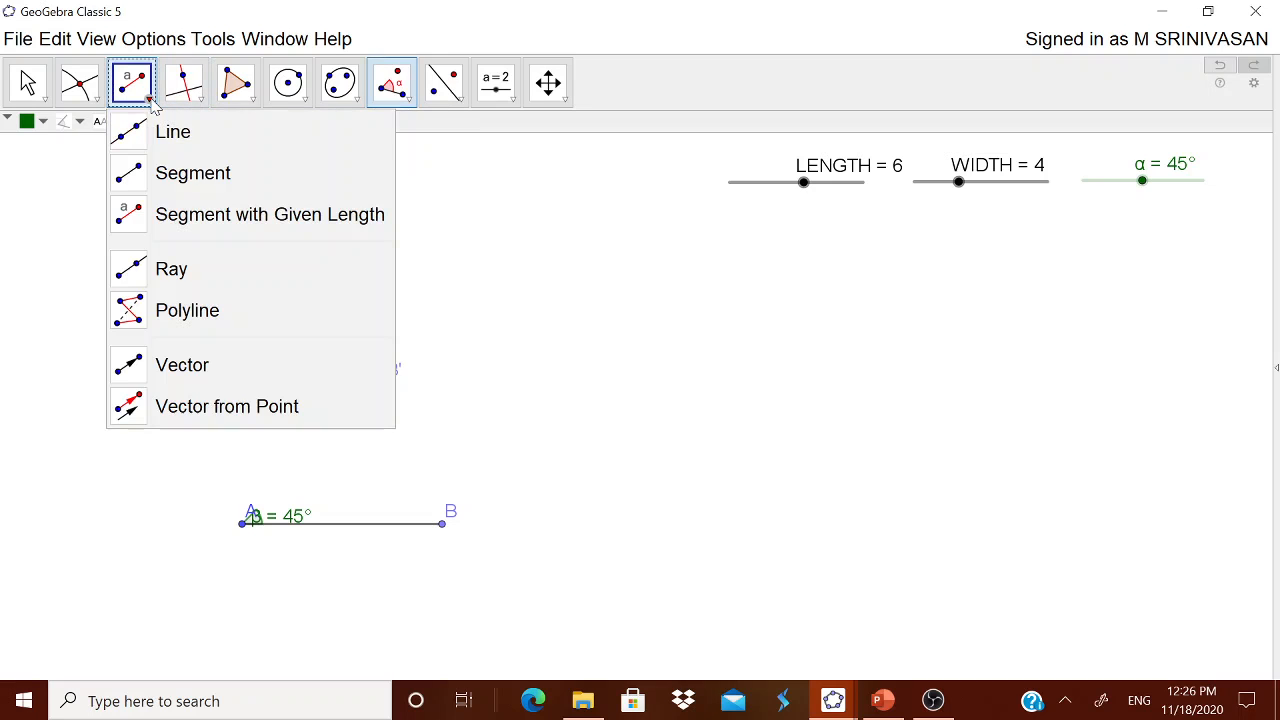
click(190, 270)
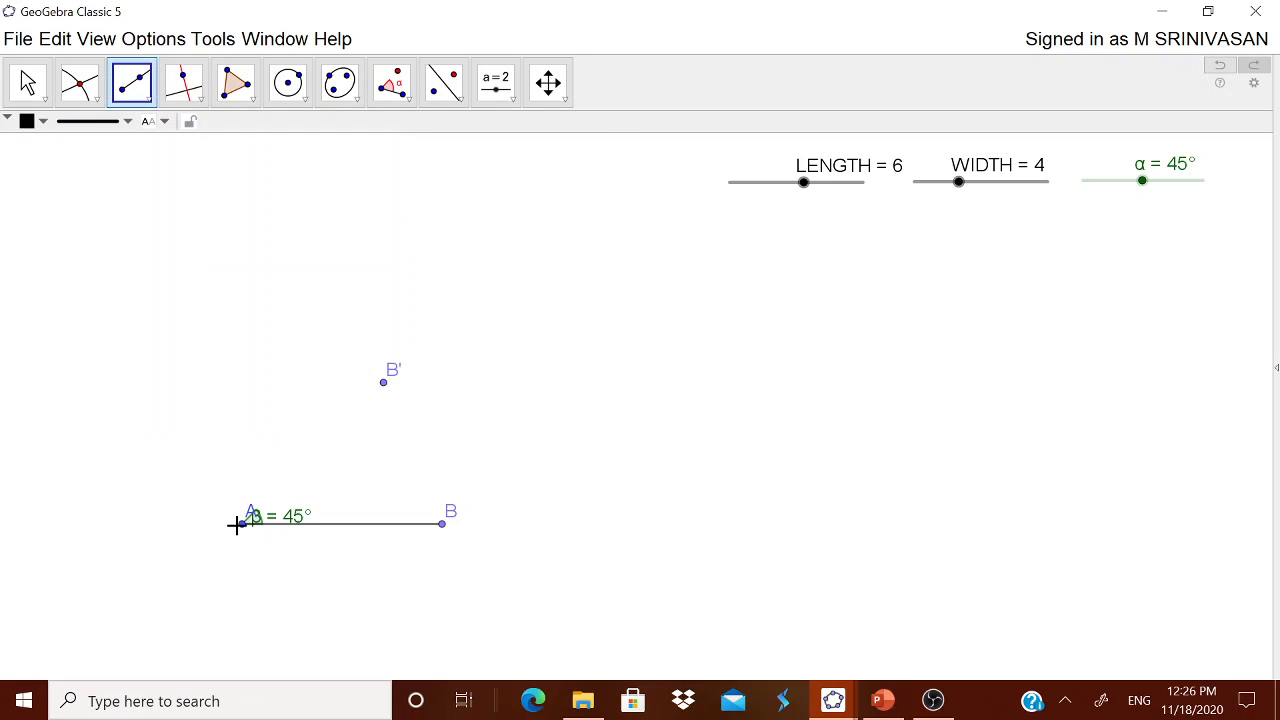
click(241, 522)
click(386, 388)
Step: Set the α slider to 57° with the Move tool to test the ray's angle
click(30, 88)
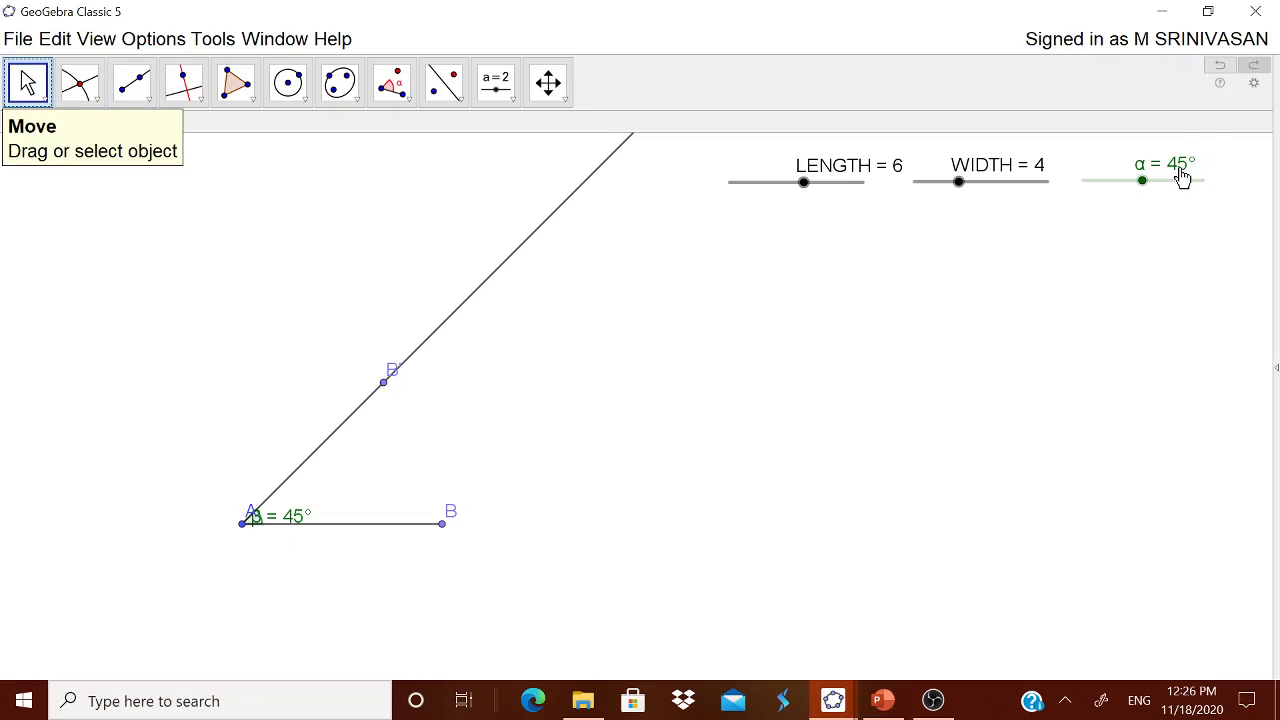
drag(1145, 183, 1157, 183)
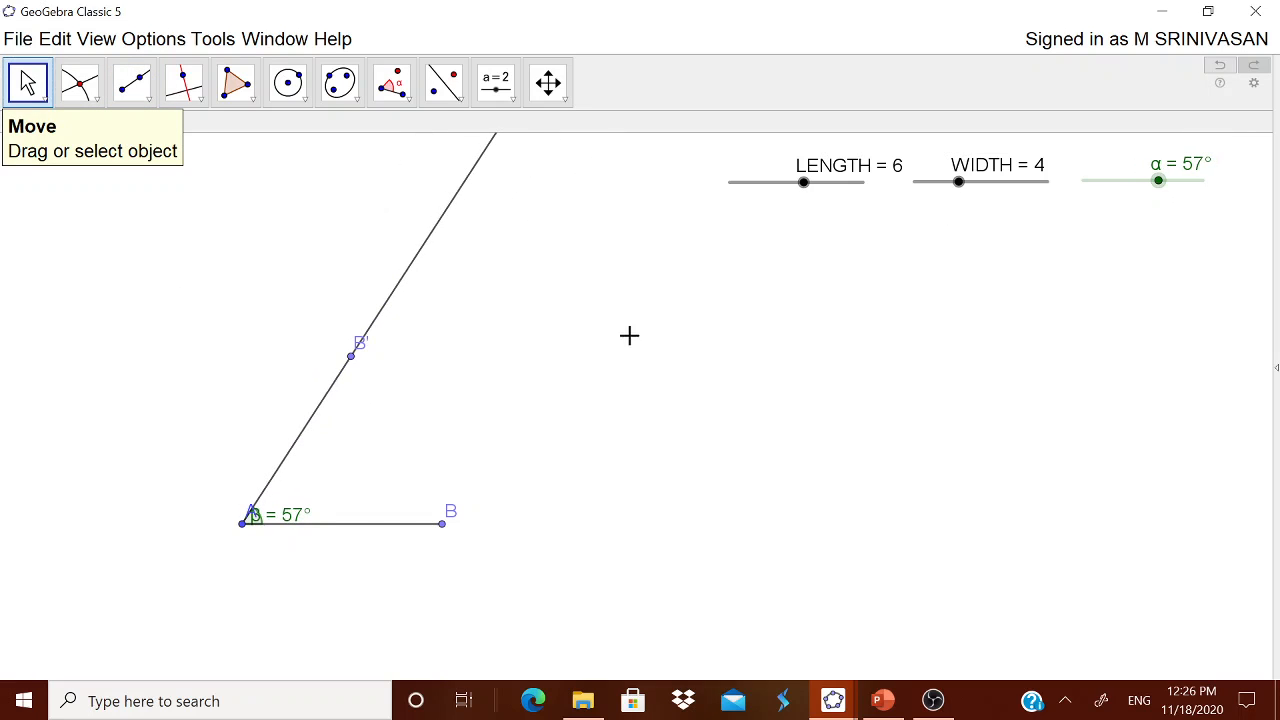
Step: Hide point B' on the ray from A and set the α slider to 71°
right_click(353, 364)
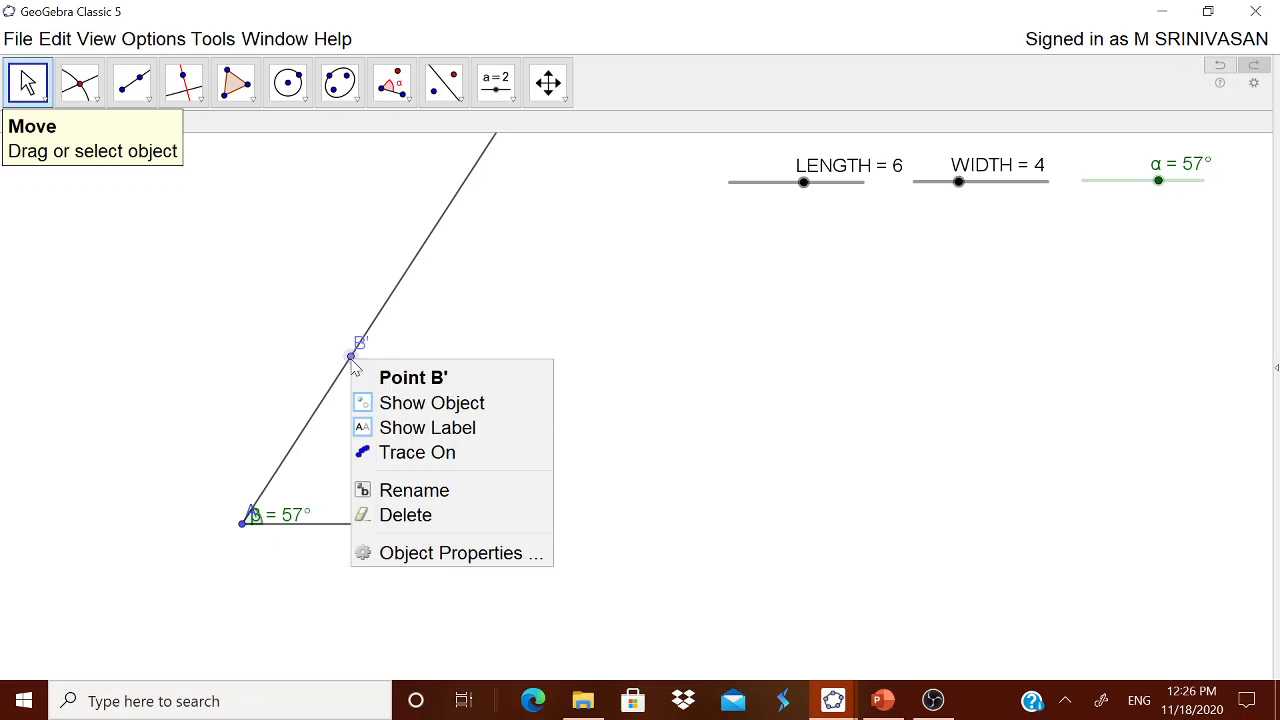
click(429, 404)
mouse_move(1158, 185)
mouse_down()
mouse_move(1191, 191)
mouse_move(1177, 191)
mouse_up()
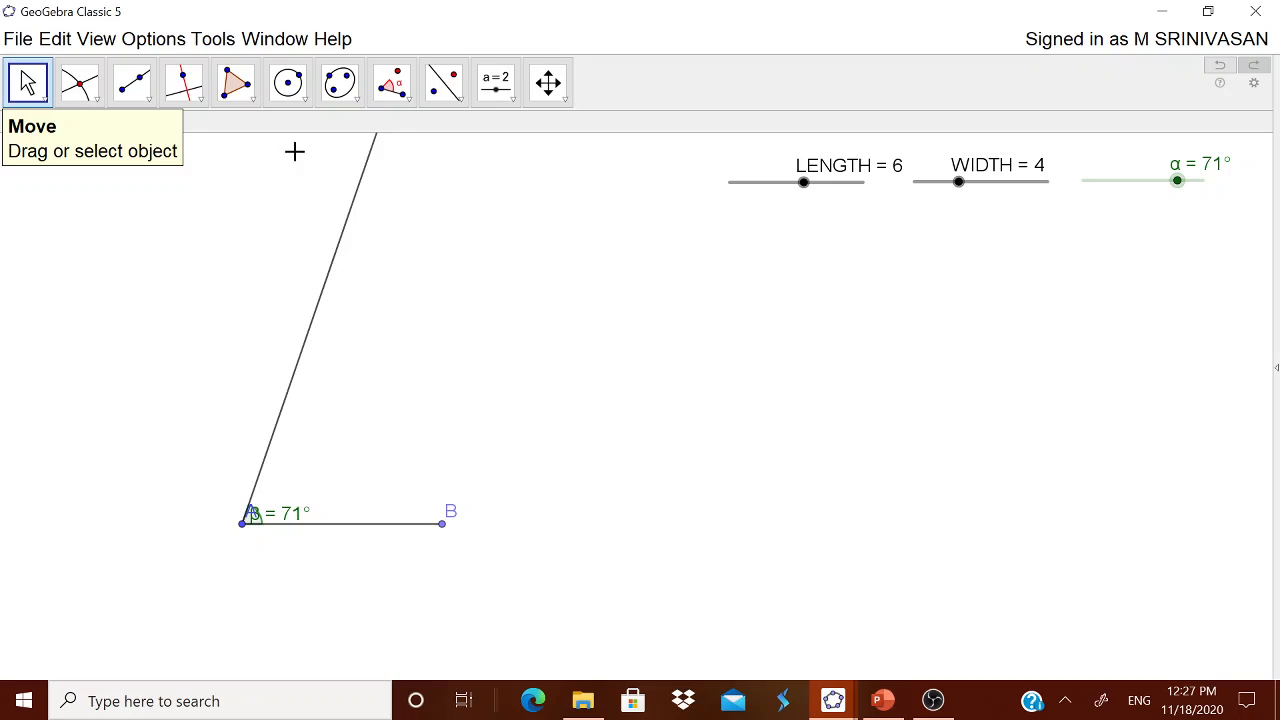
Step: Try a counterclockwise angle of 180° - α from point A about vertex B, and undo it
click(250, 98)
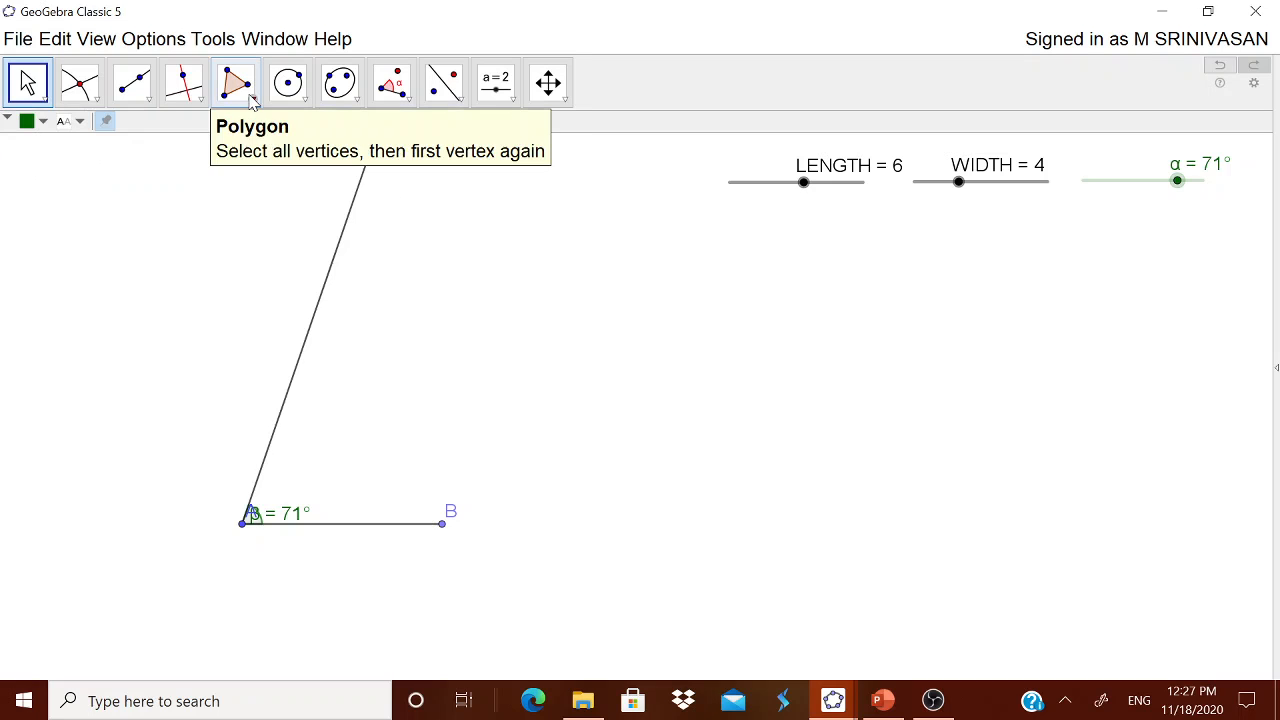
mouse_move(405, 105)
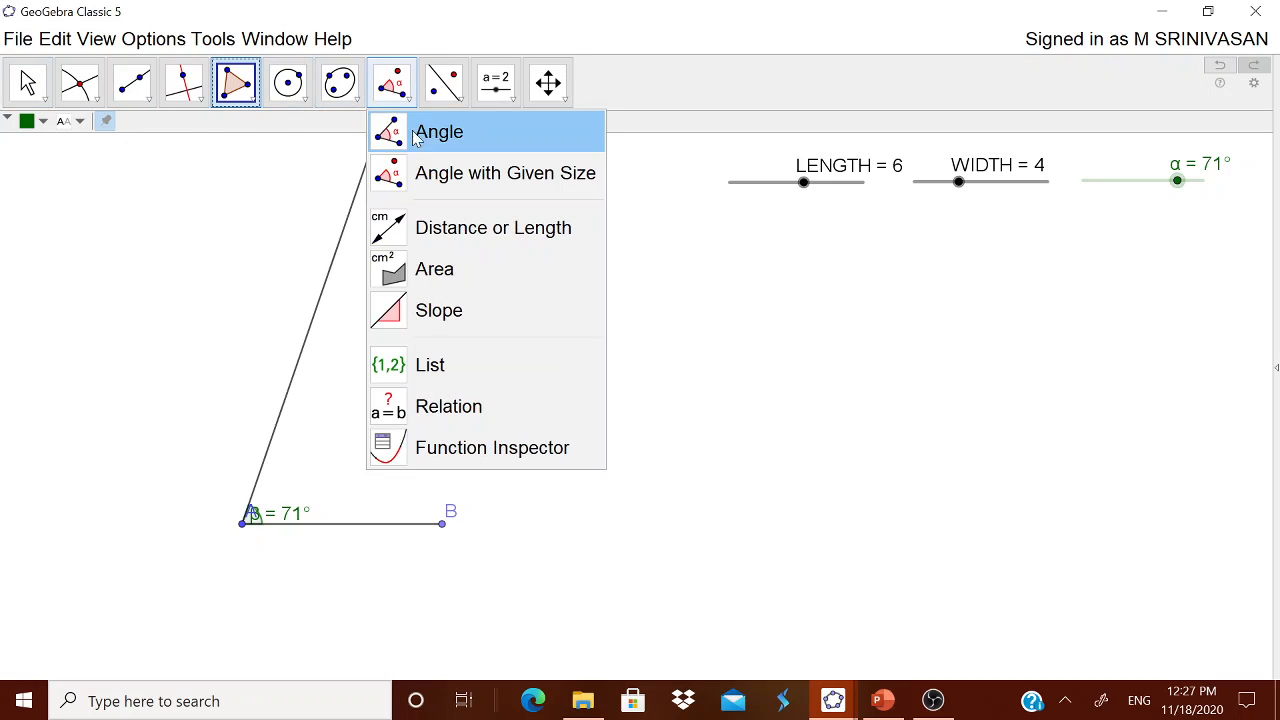
click(433, 175)
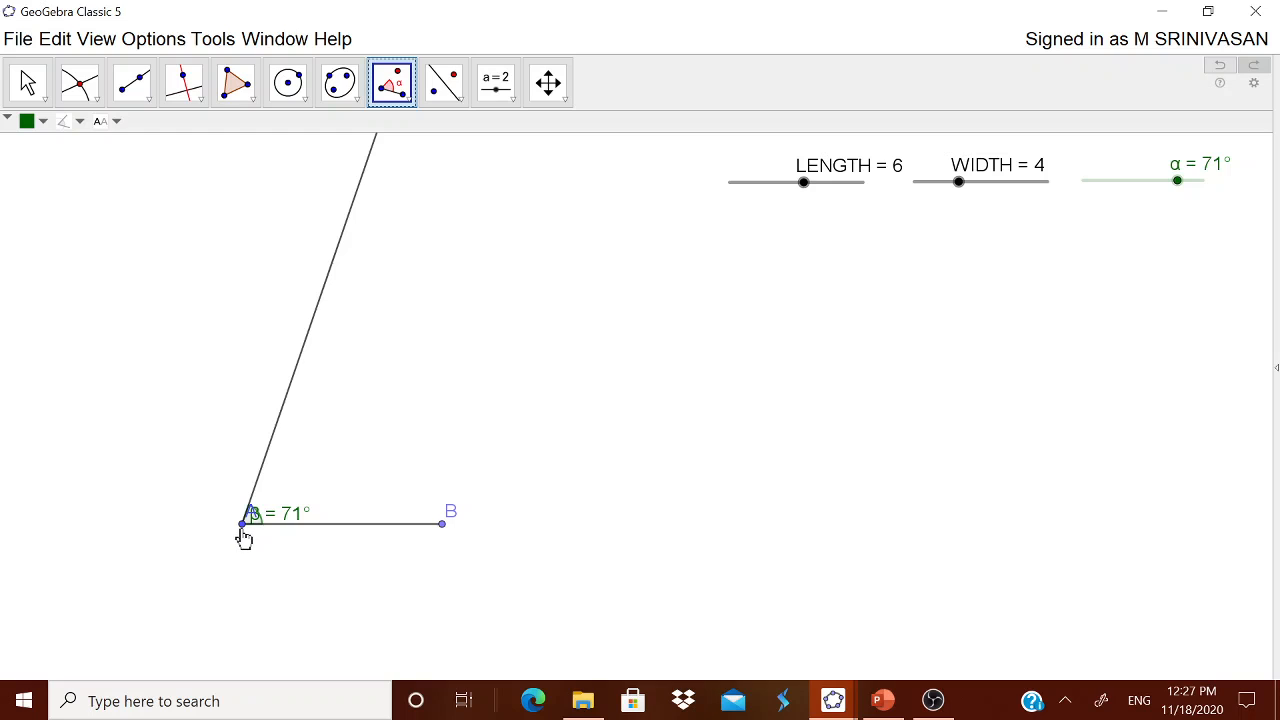
click(242, 524)
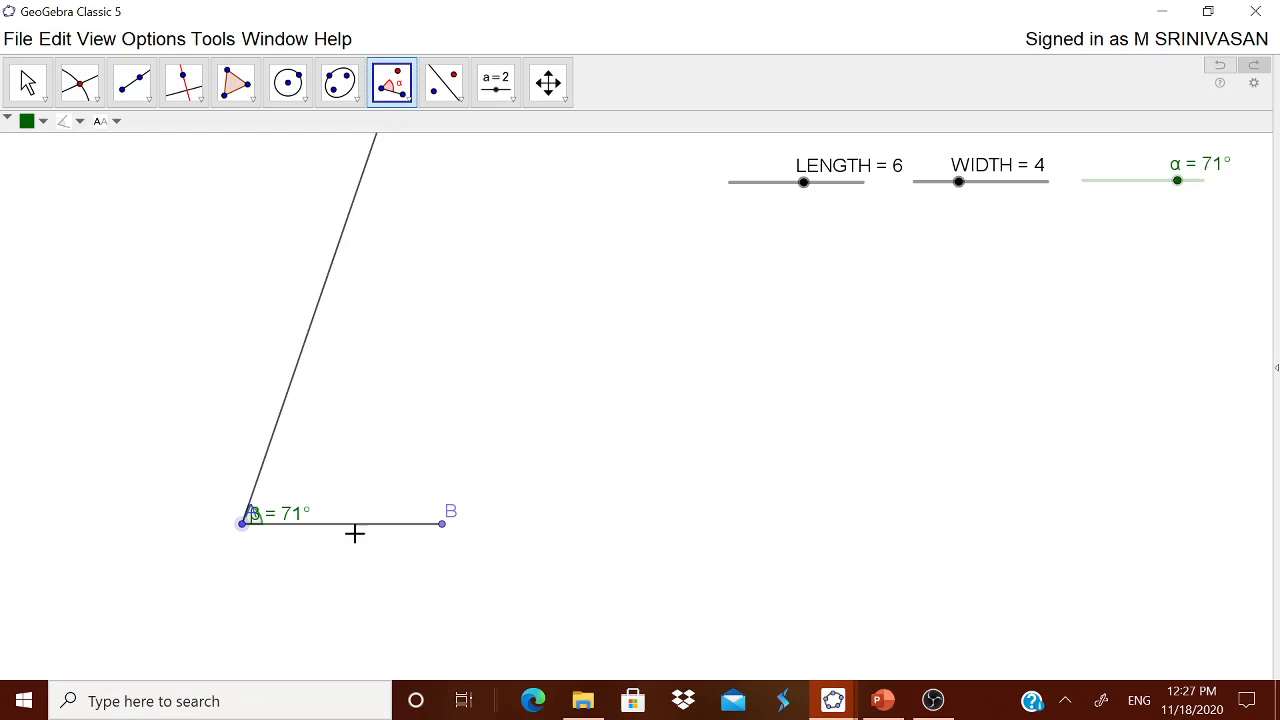
click(442, 523)
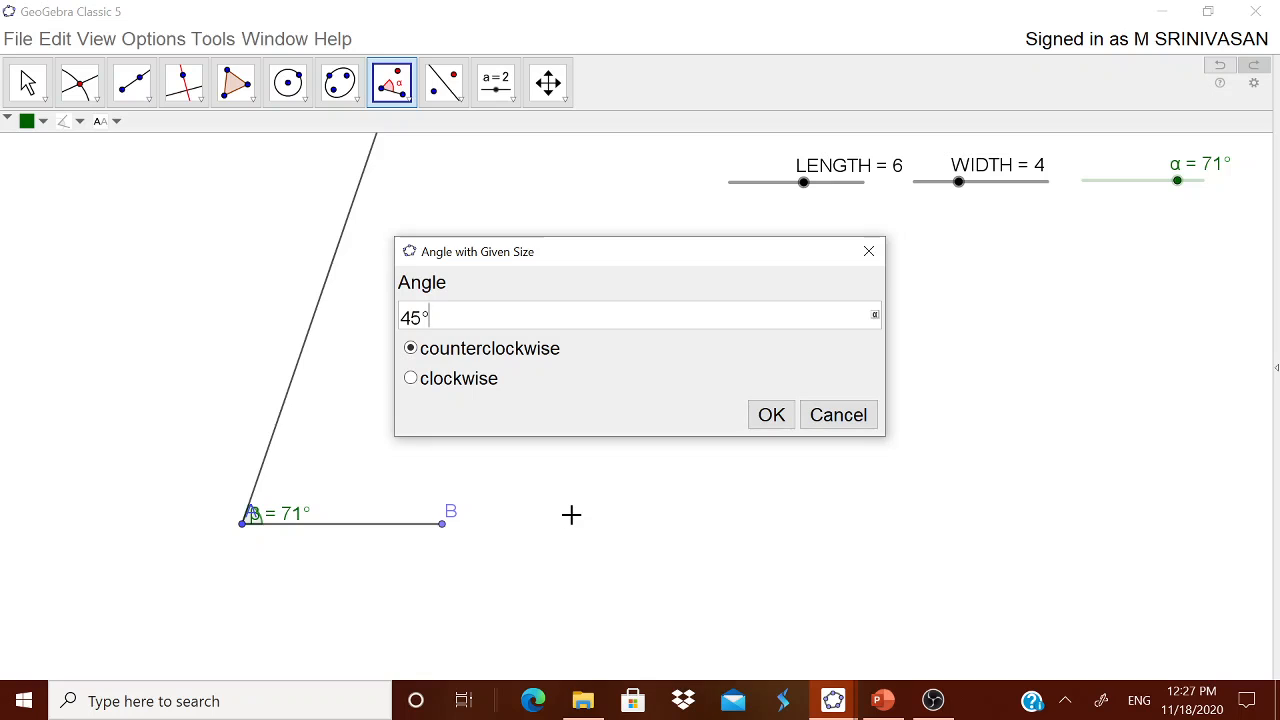
key(BackSpace)
key(BackSpace)
text(180° -)
click(876, 316)
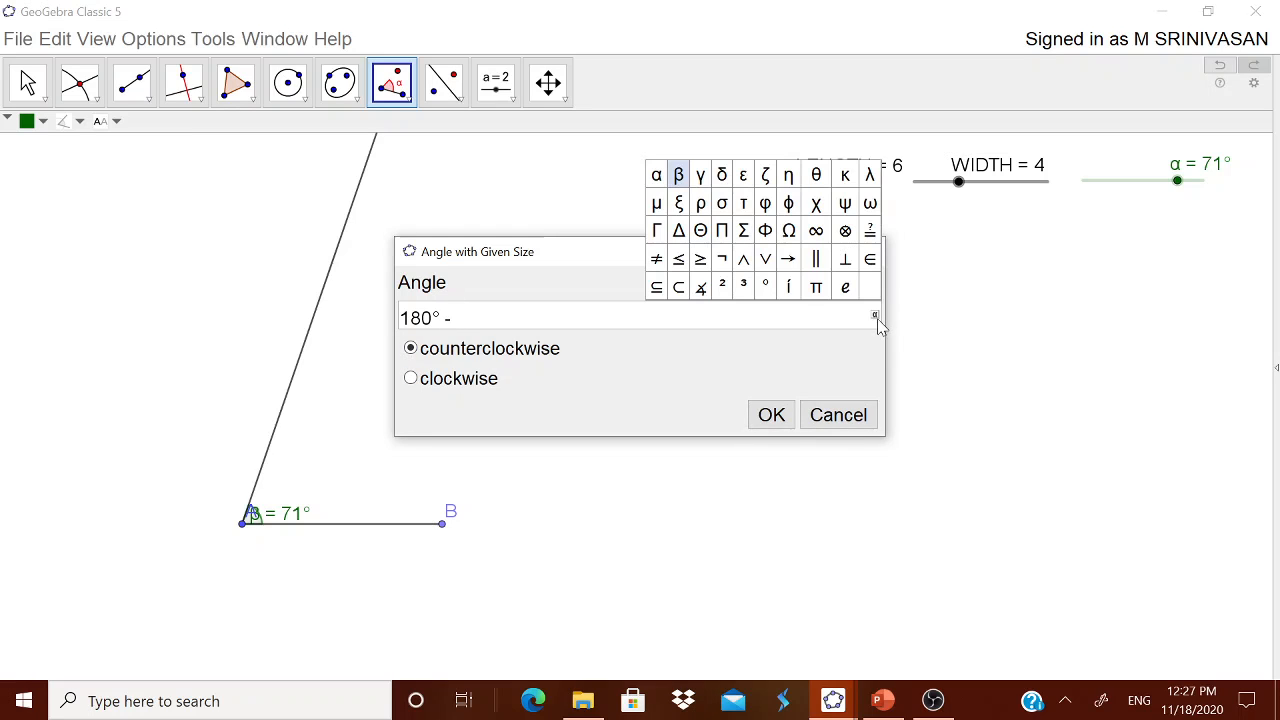
click(657, 176)
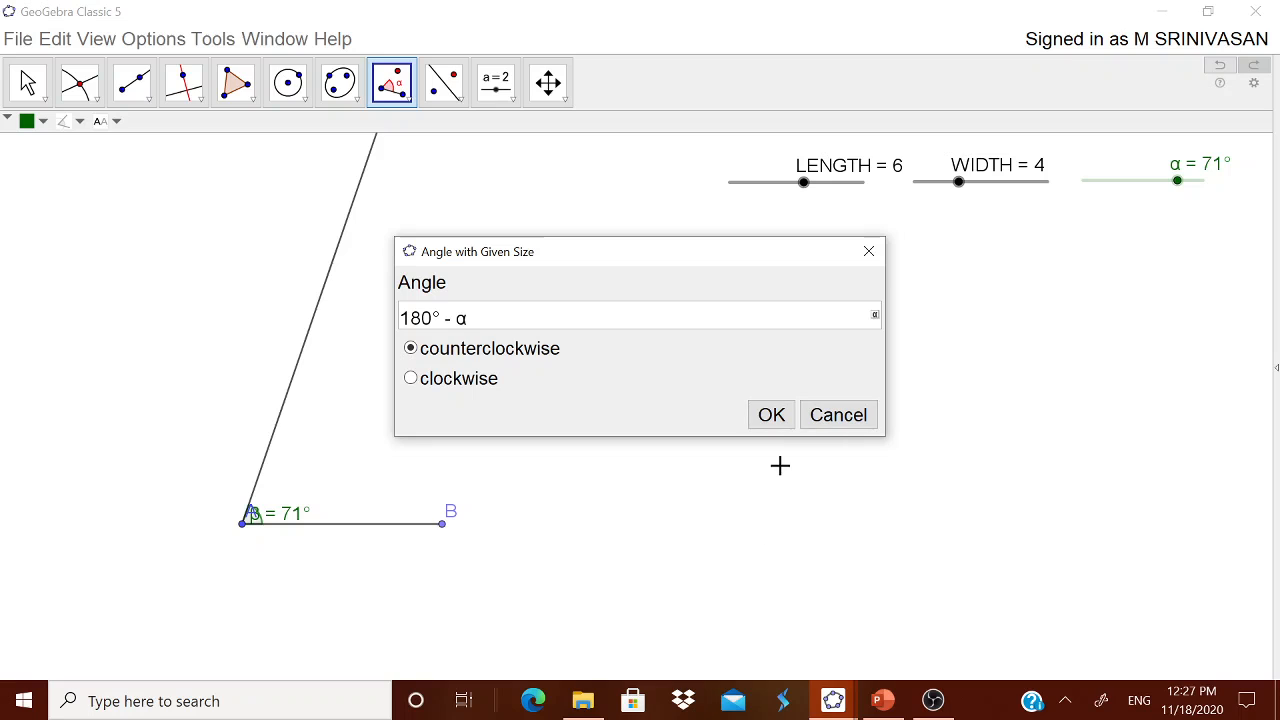
click(775, 420)
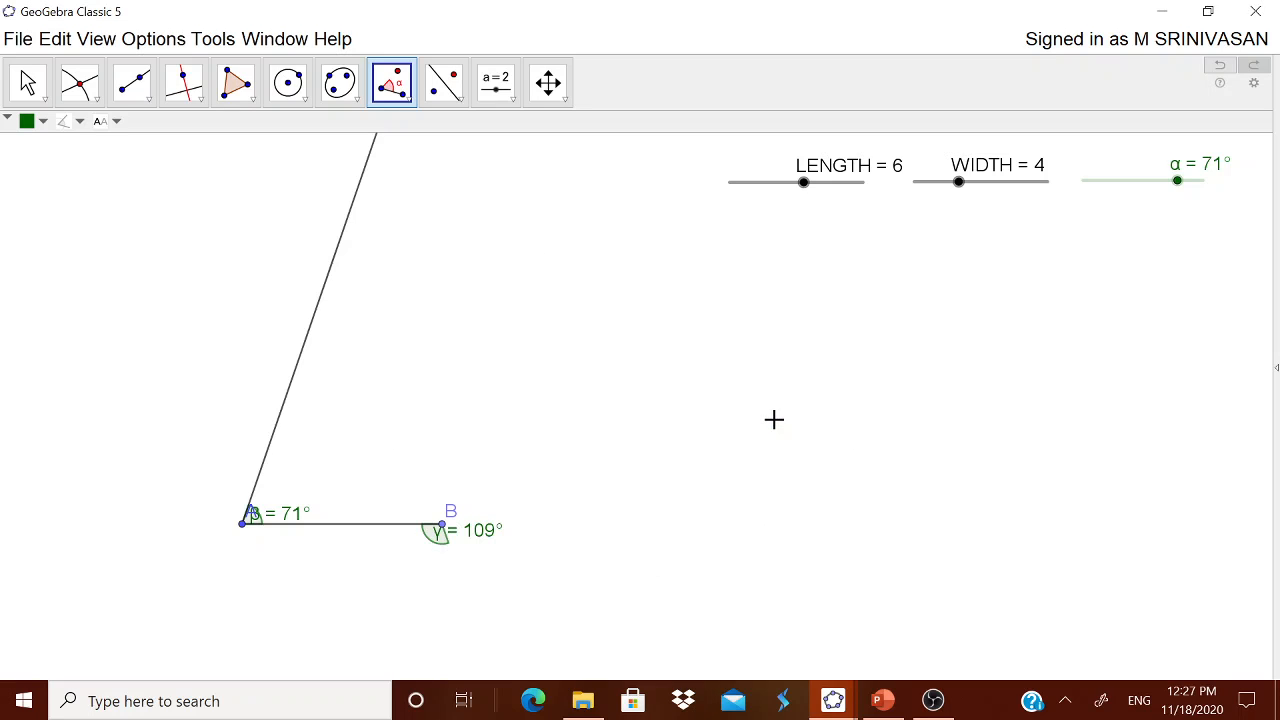
key(ctrl+z)
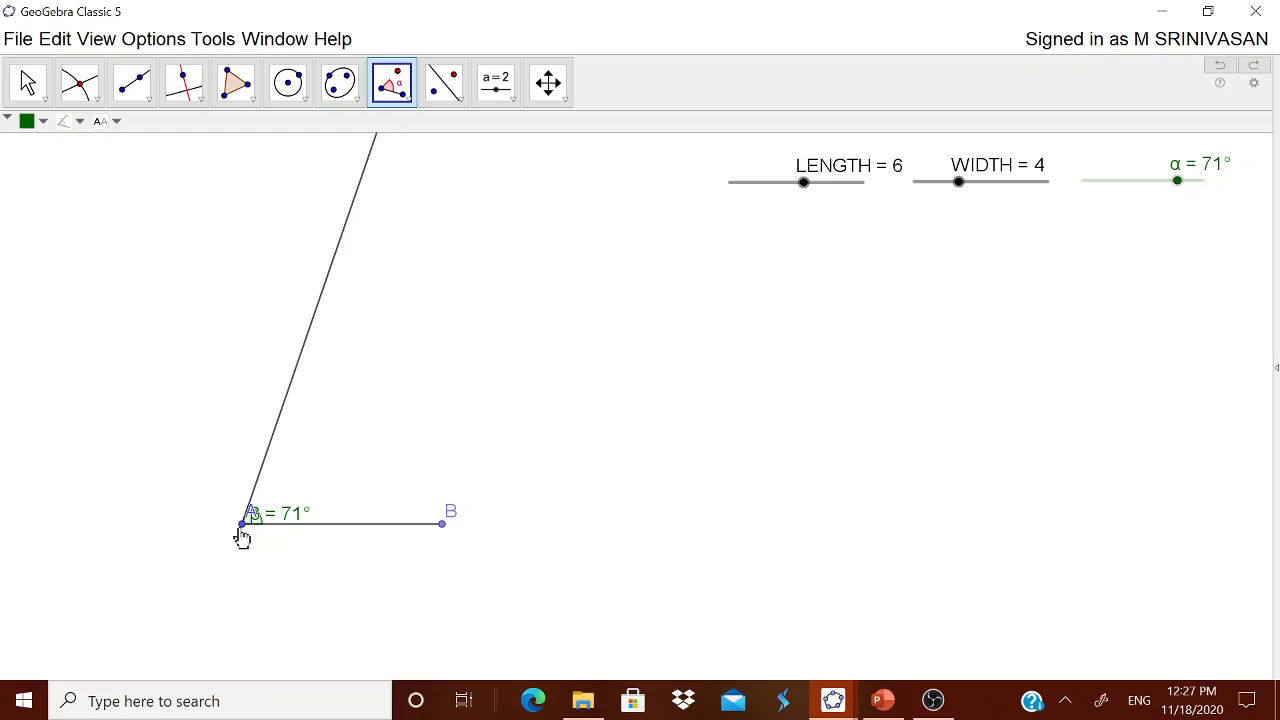
Step: Create a clockwise angle with given size 180°-α from point A about vertex B
click(242, 524)
click(442, 522)
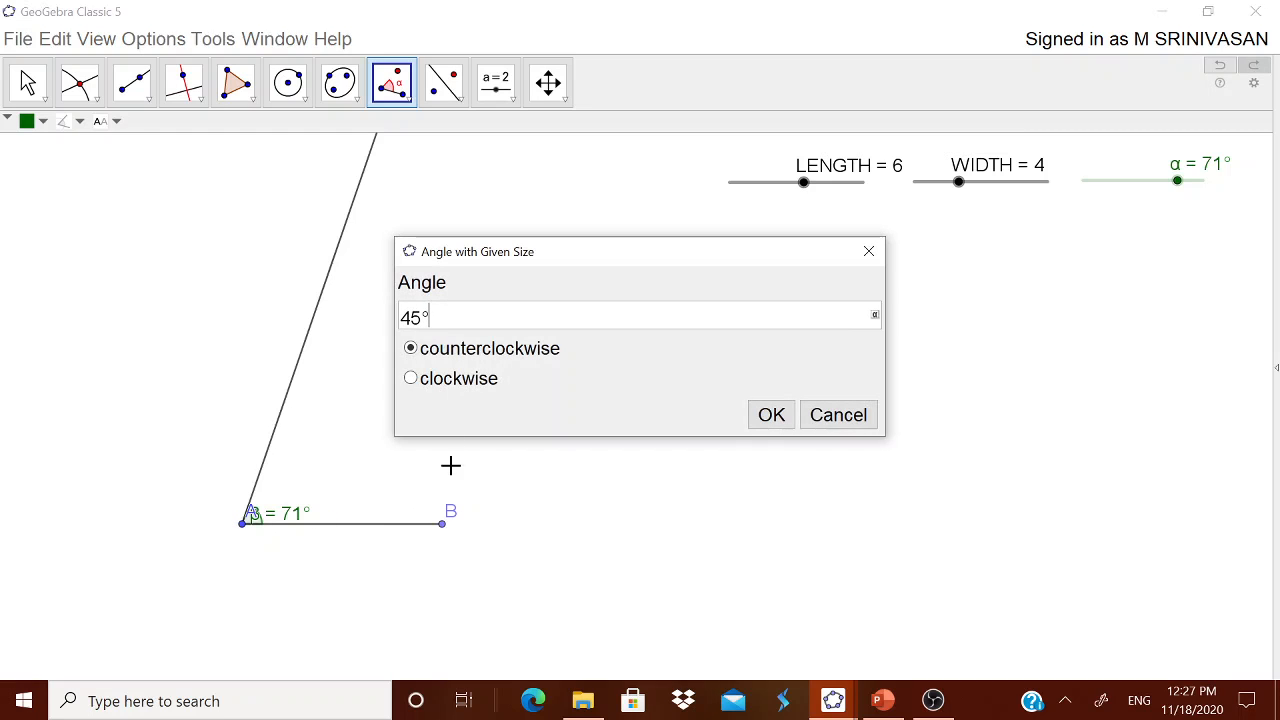
drag(421, 317, 410, 317)
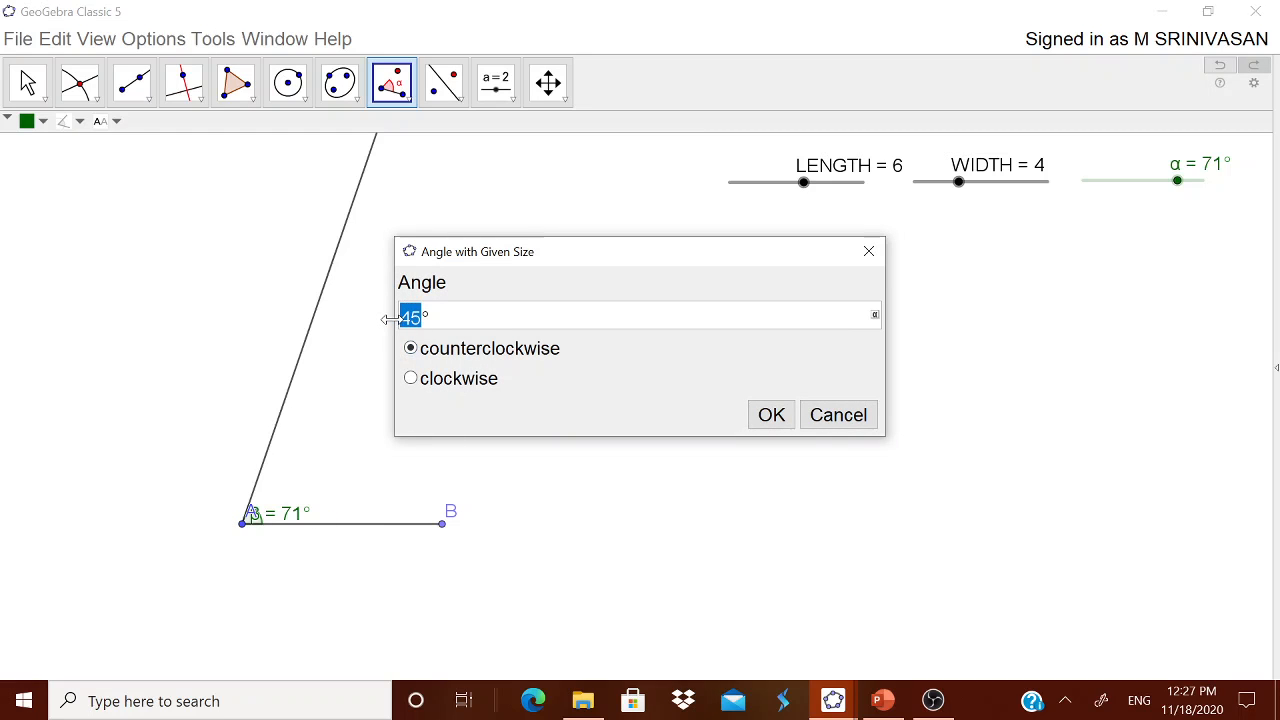
text(180°)
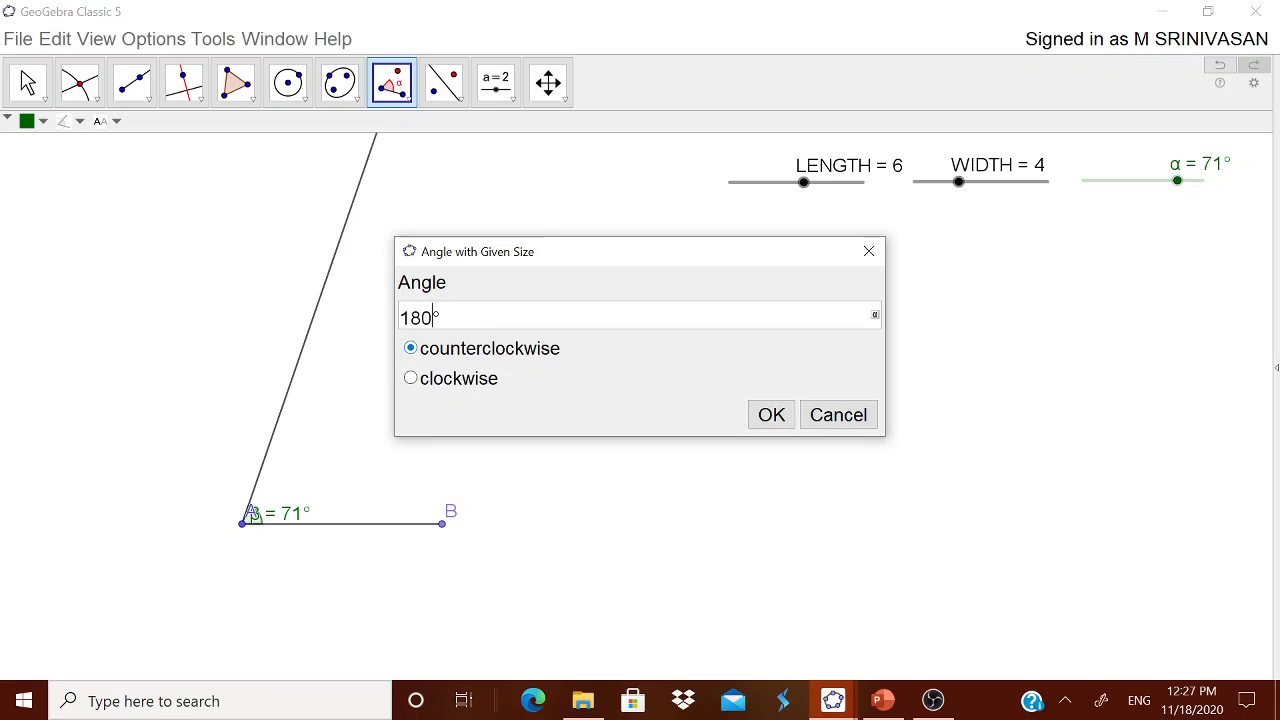
text(-)
click(875, 315)
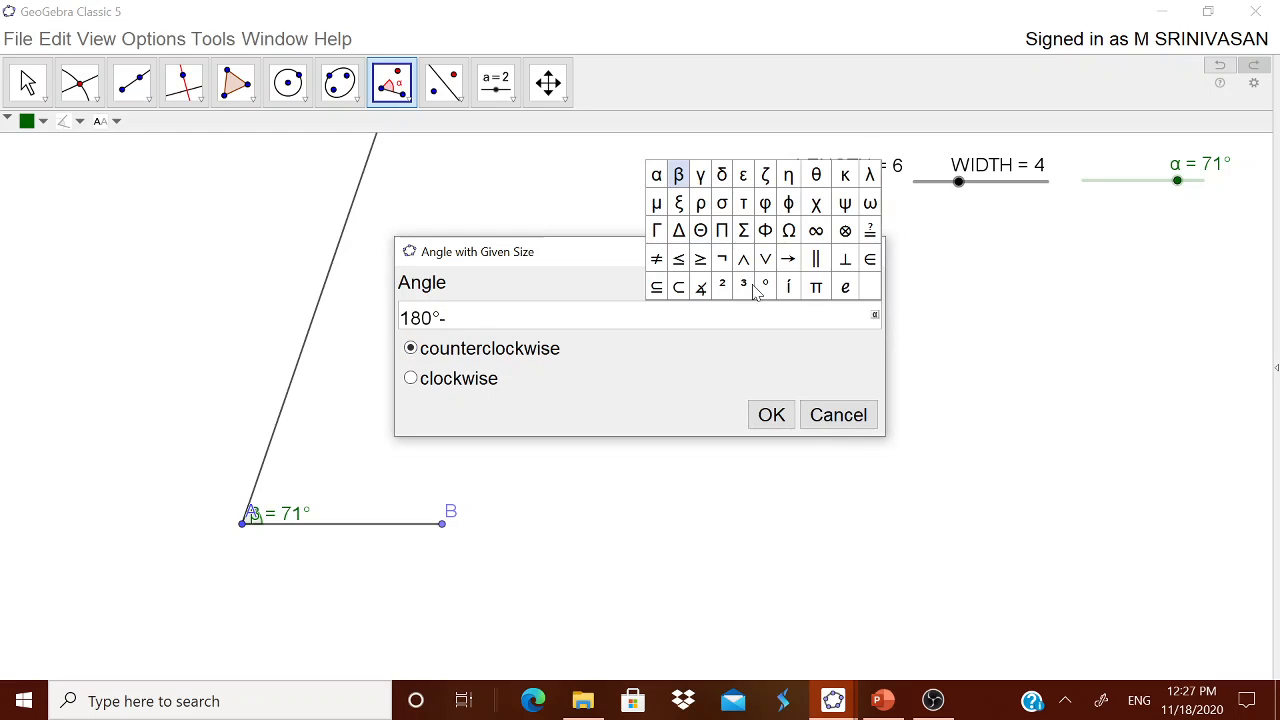
click(658, 170)
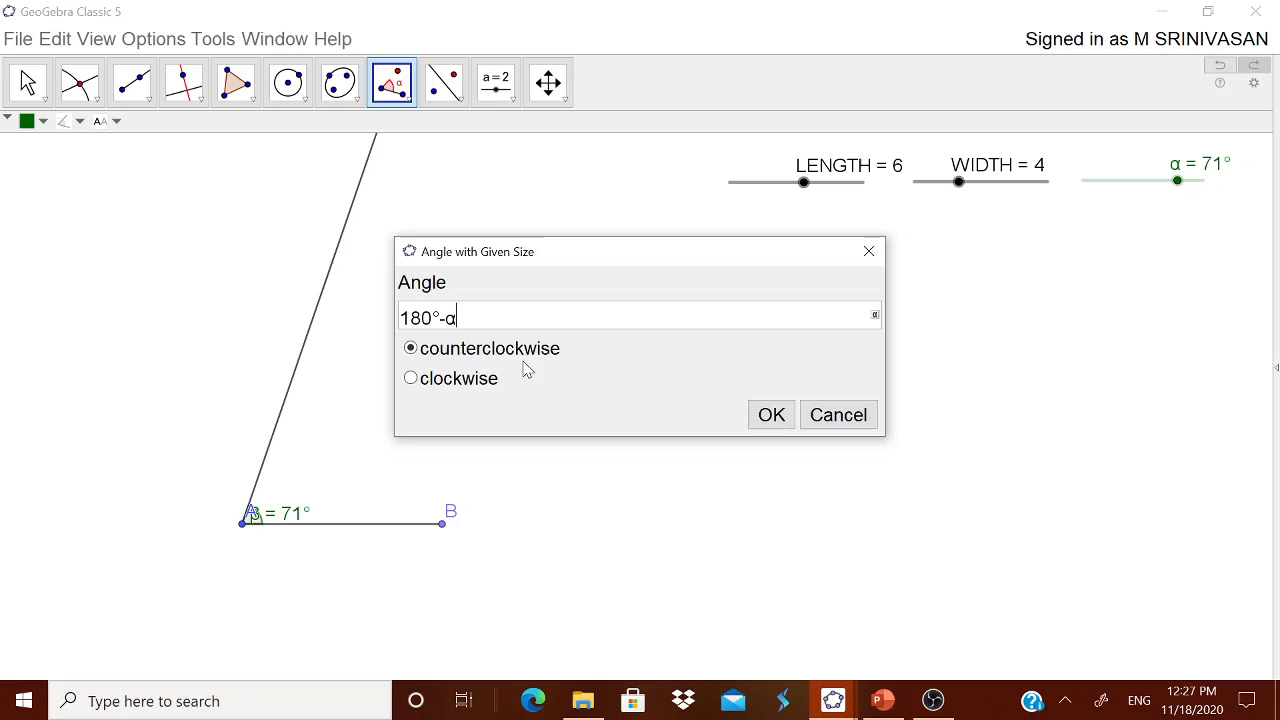
click(466, 385)
click(766, 417)
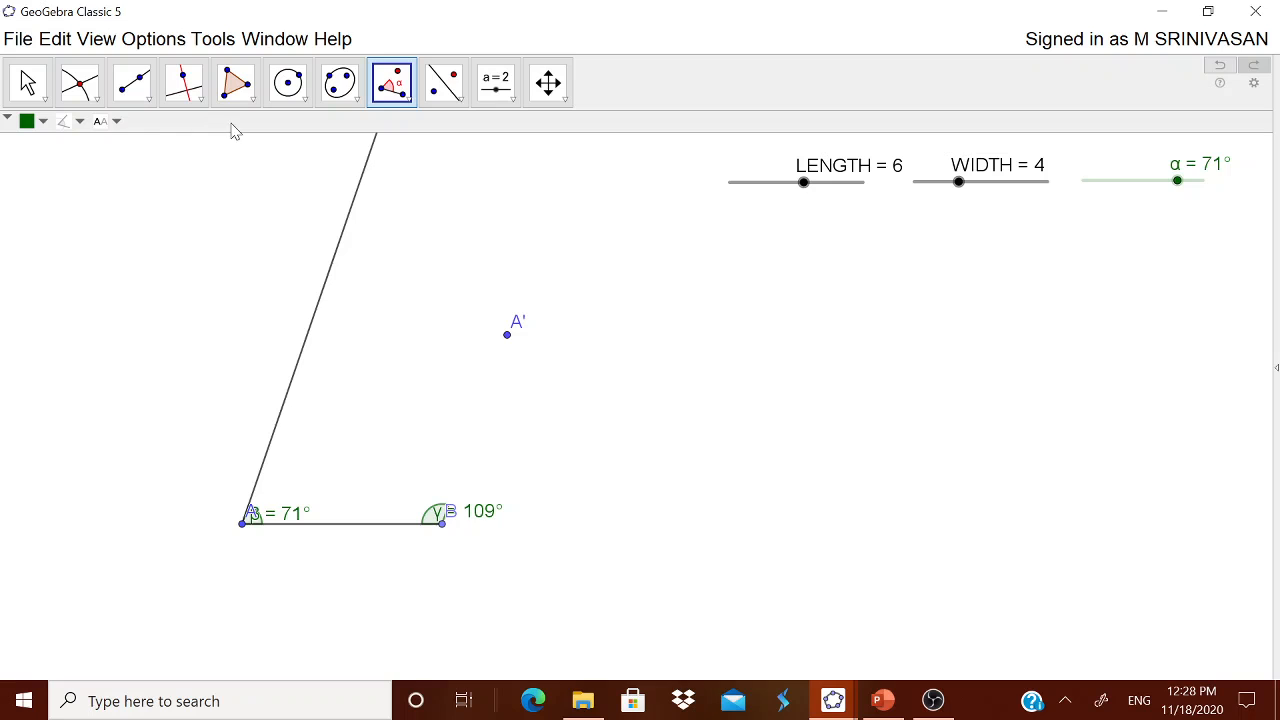
Step: Draw a ray from point B through point A'
click(140, 96)
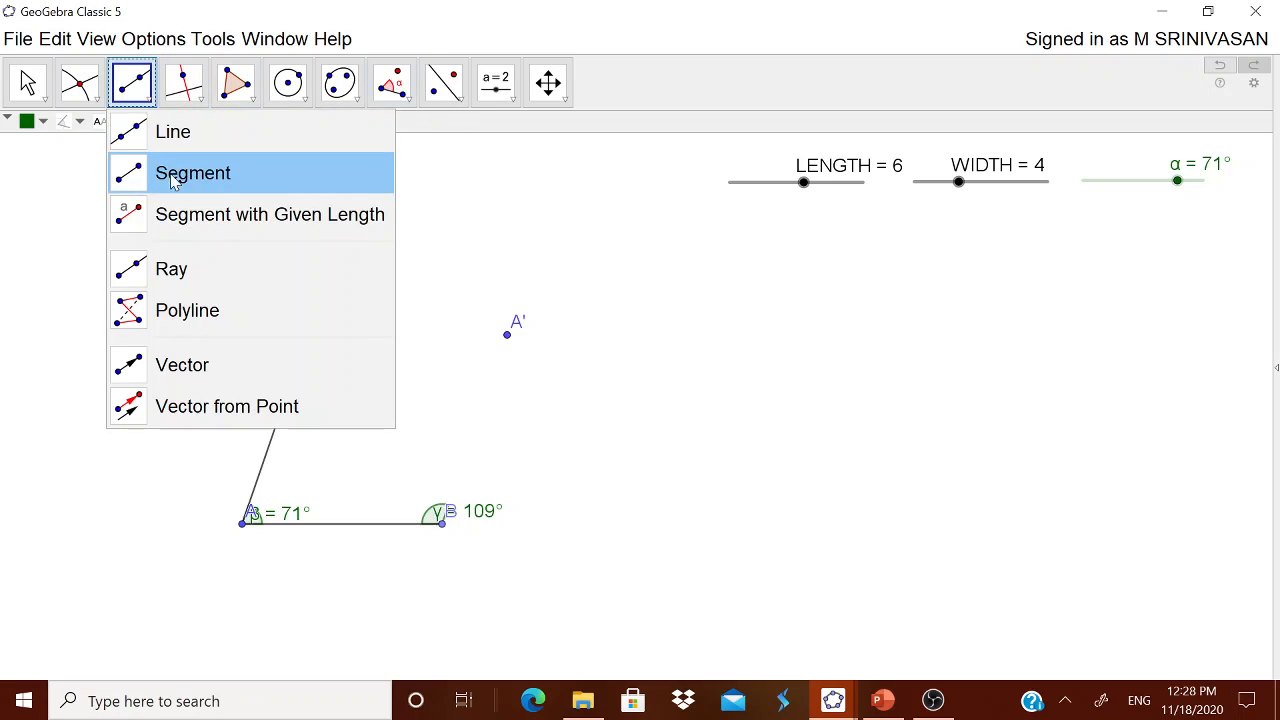
click(178, 268)
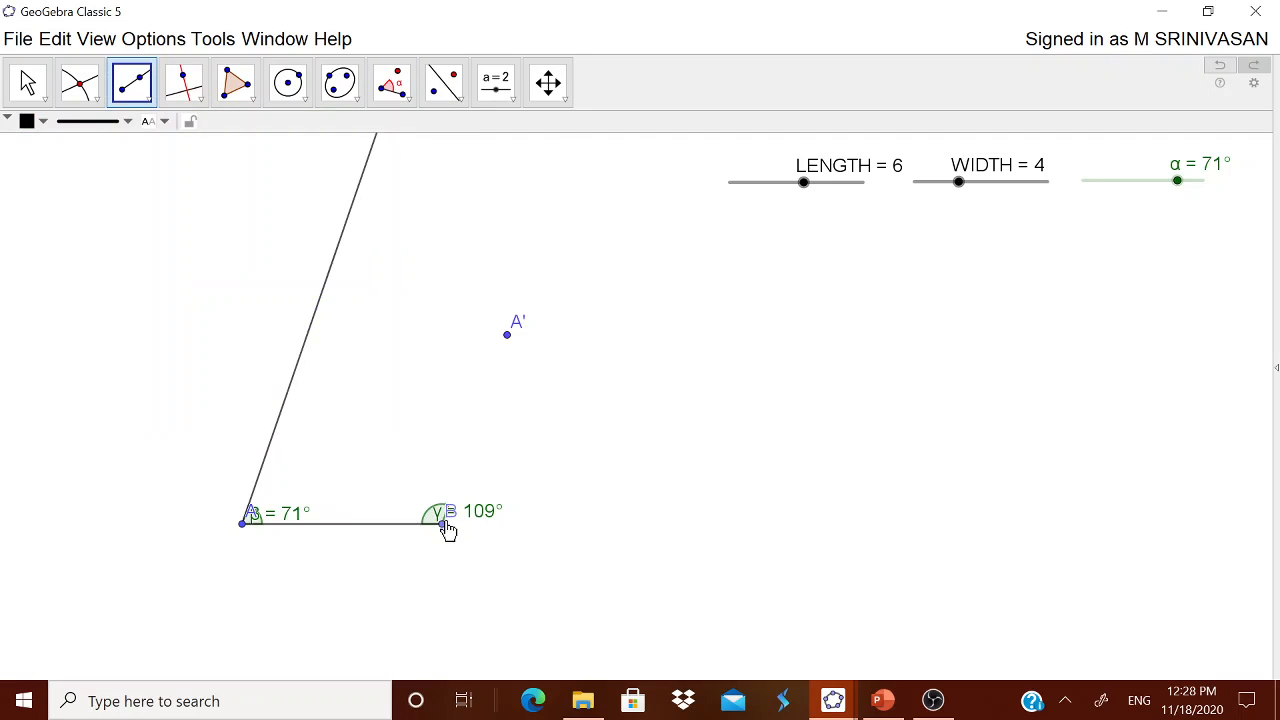
click(443, 523)
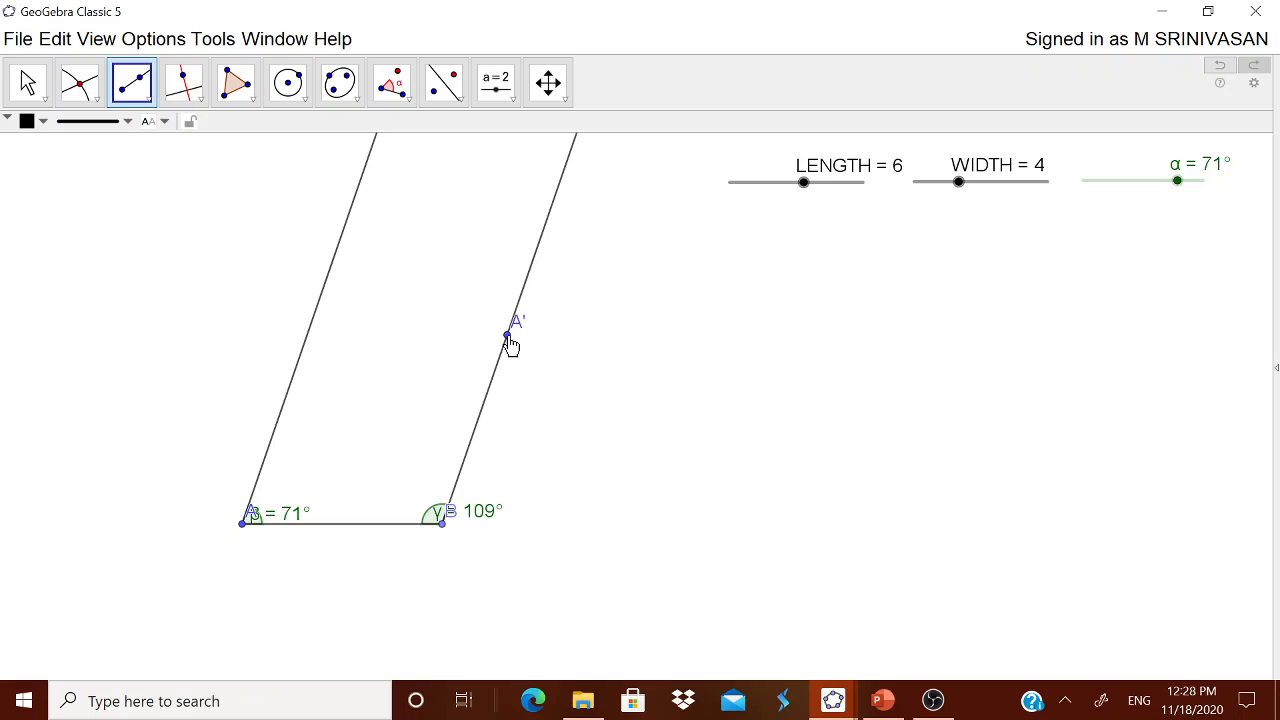
right_click(508, 338)
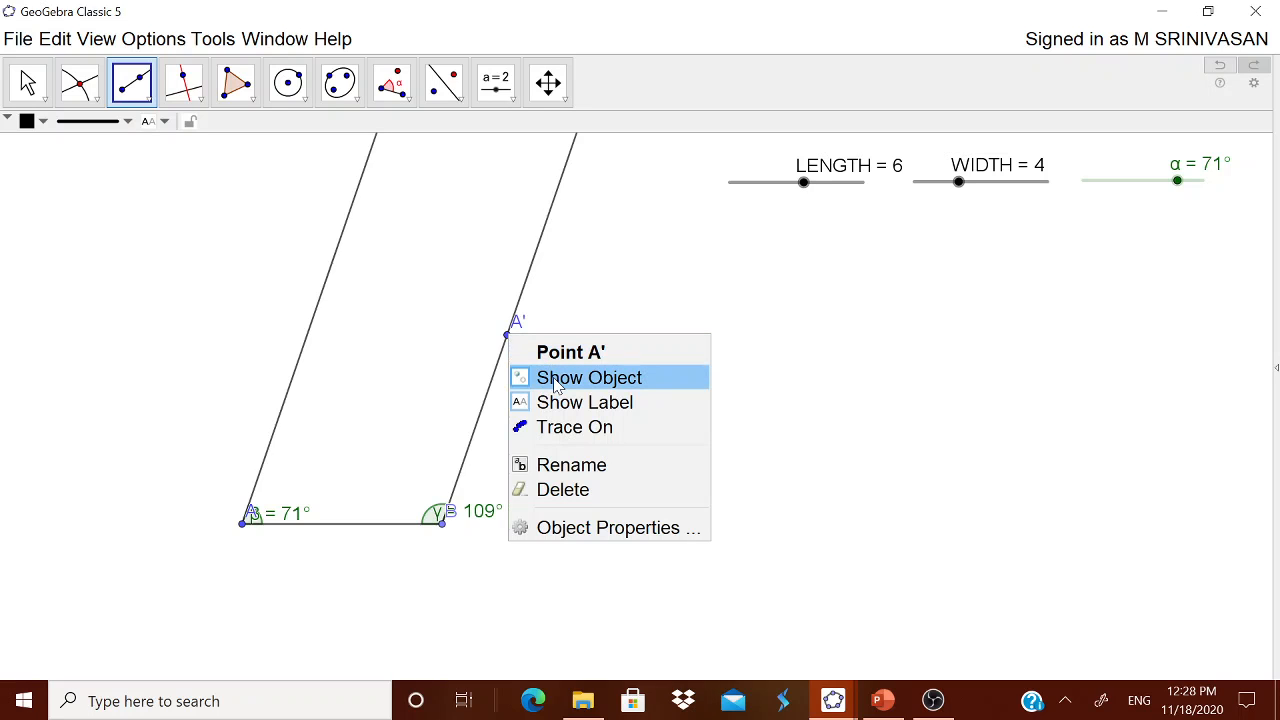
click(556, 380)
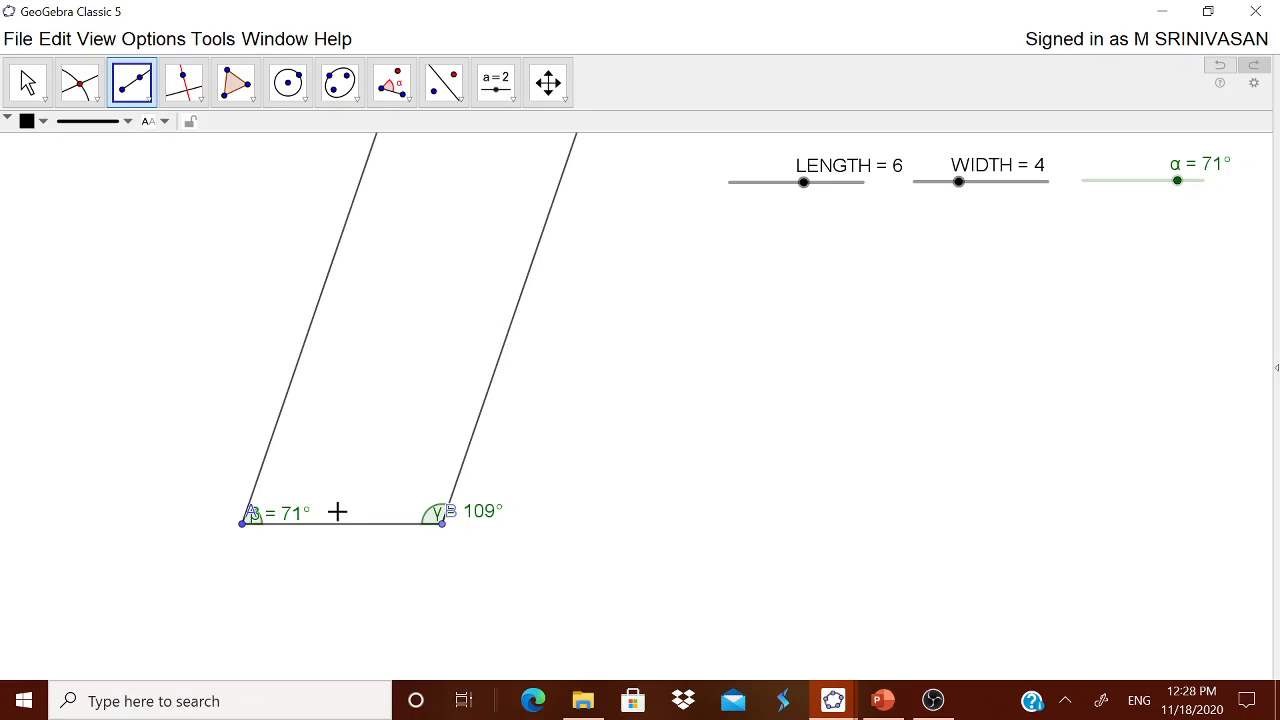
click(478, 515)
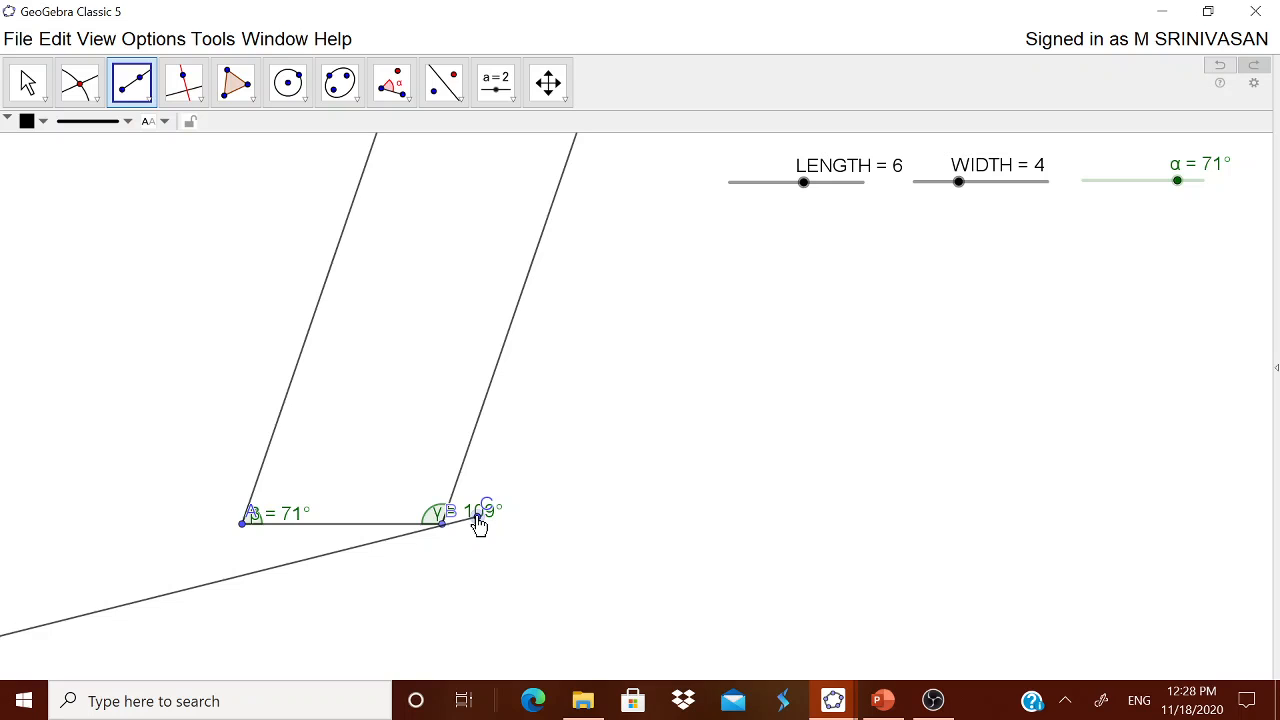
key(ctrl+z)
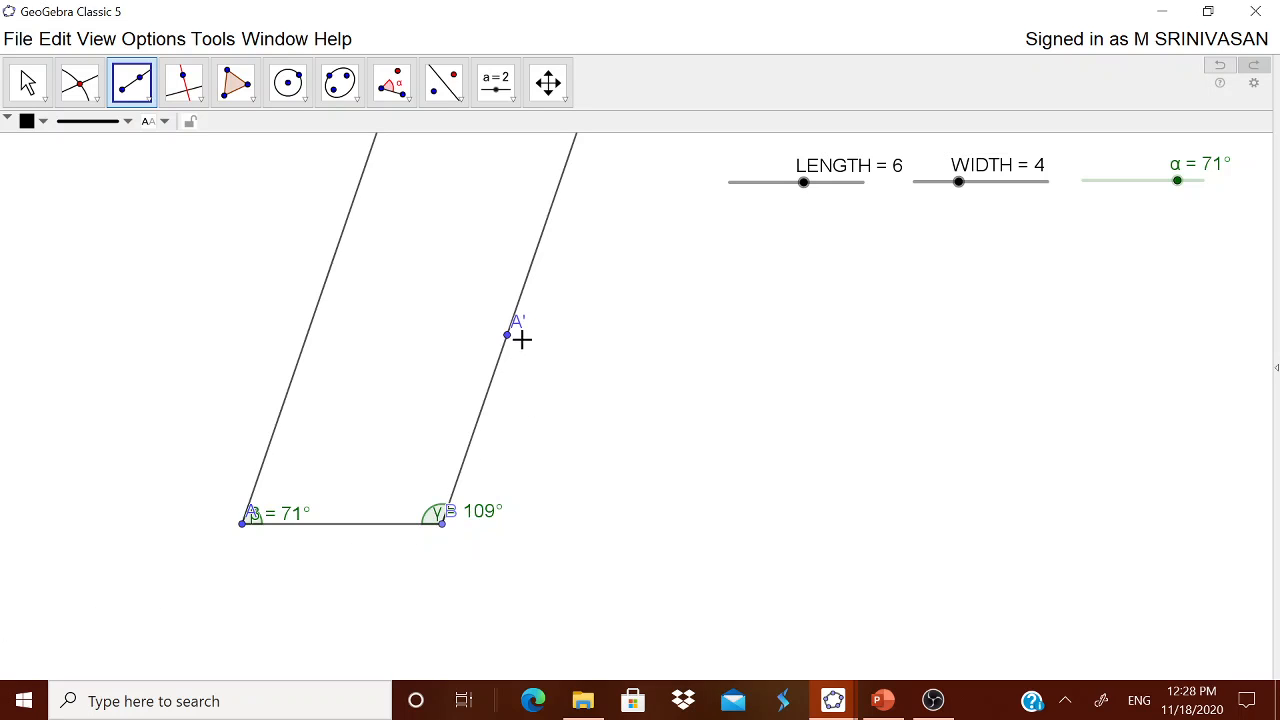
Step: Hide point A' on the ray from B and return to the Move tool
right_click(511, 343)
click(565, 381)
key(Escape)
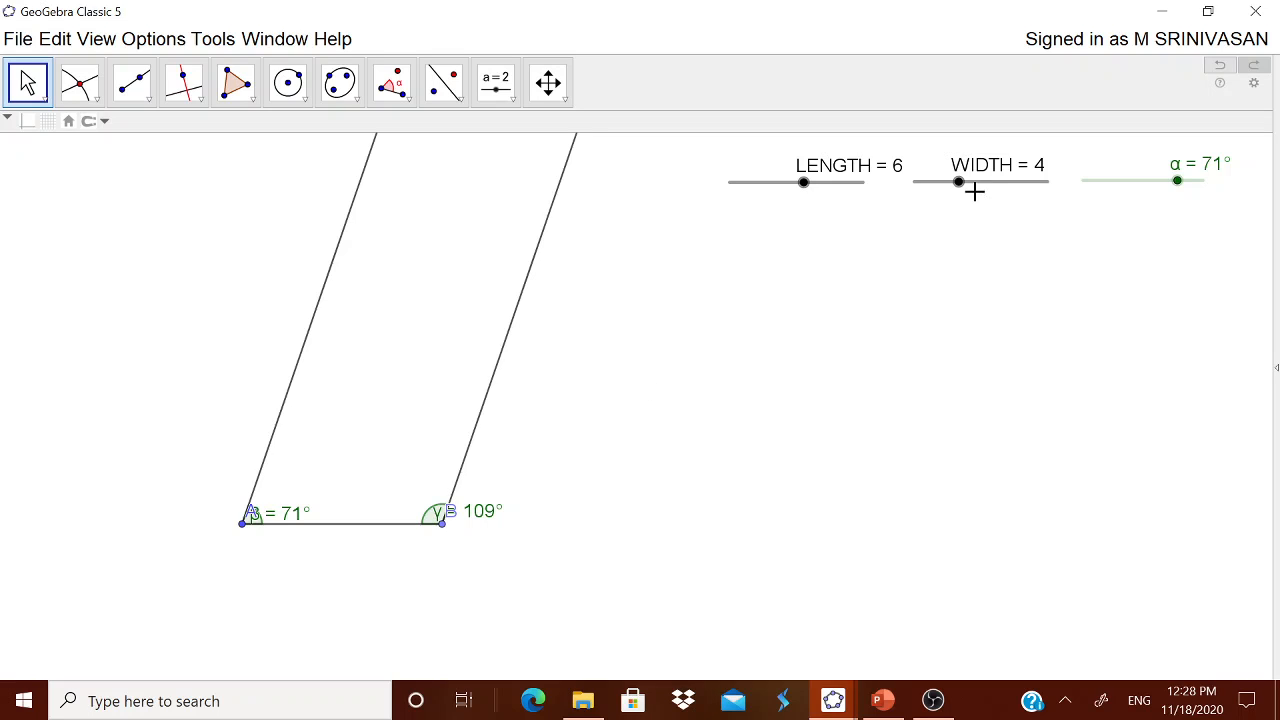
Step: Draw a circle centred at point B with radius WIDTH
click(290, 88)
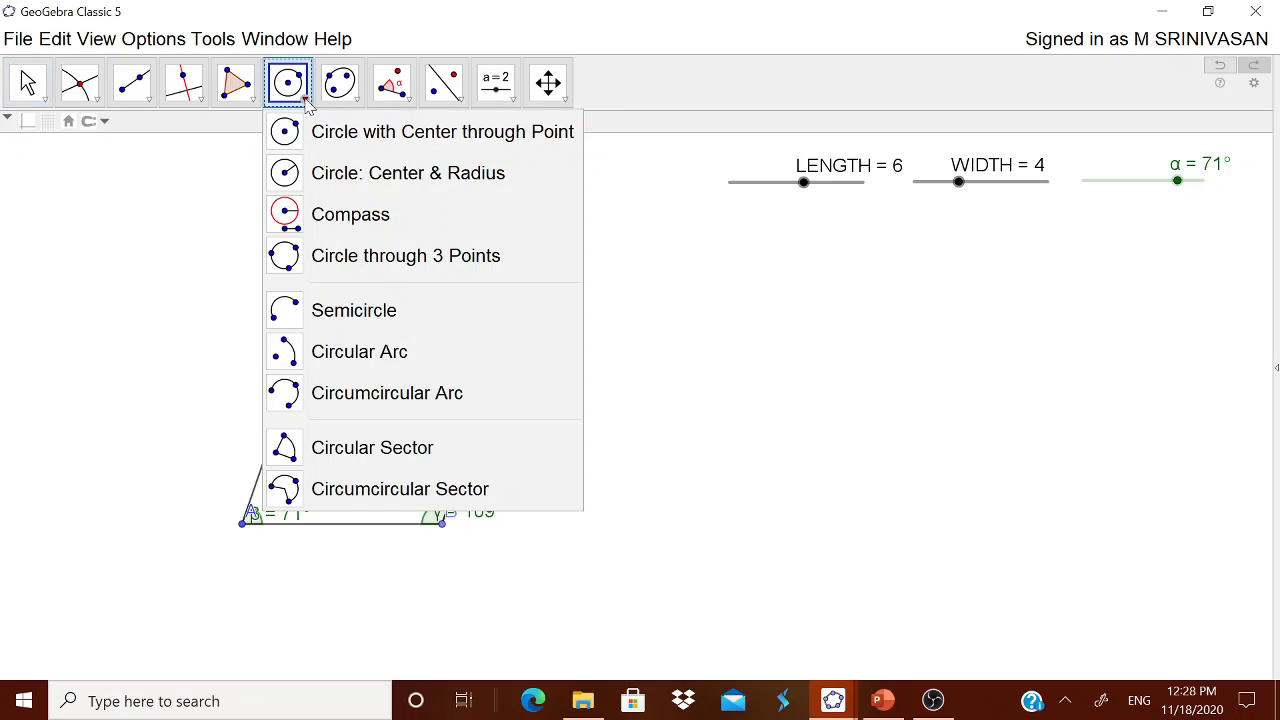
click(352, 176)
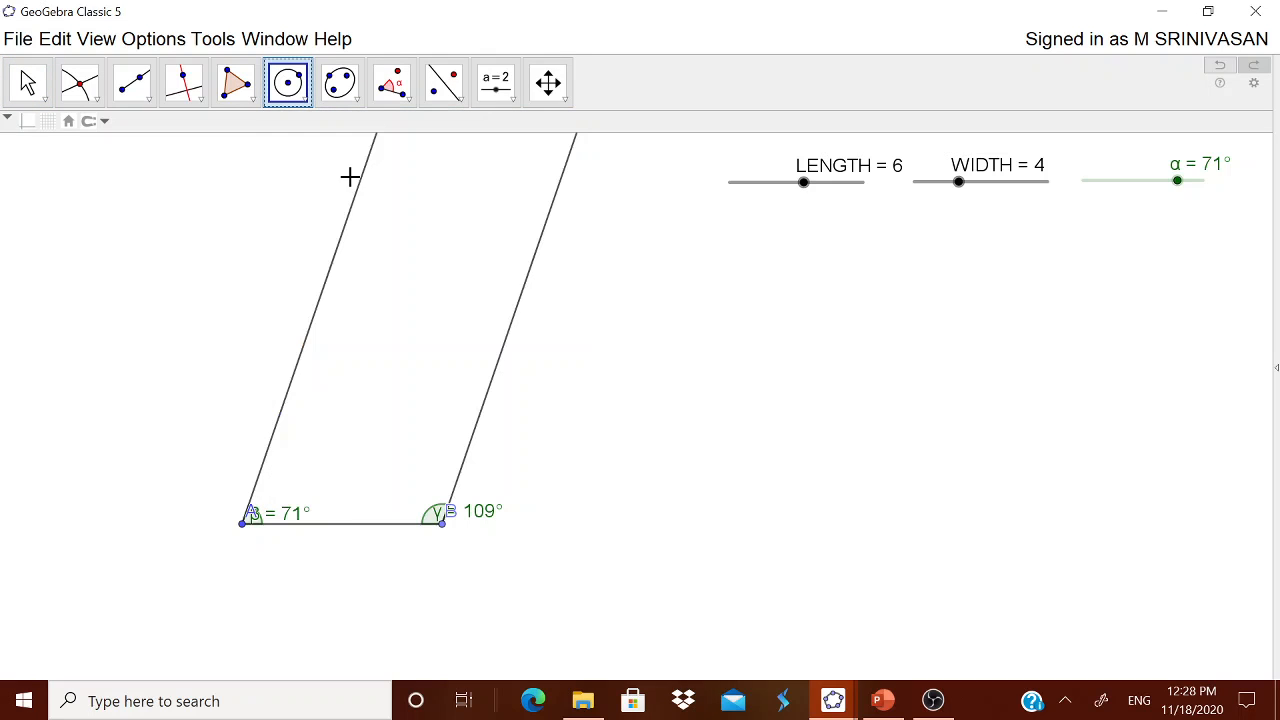
click(443, 527)
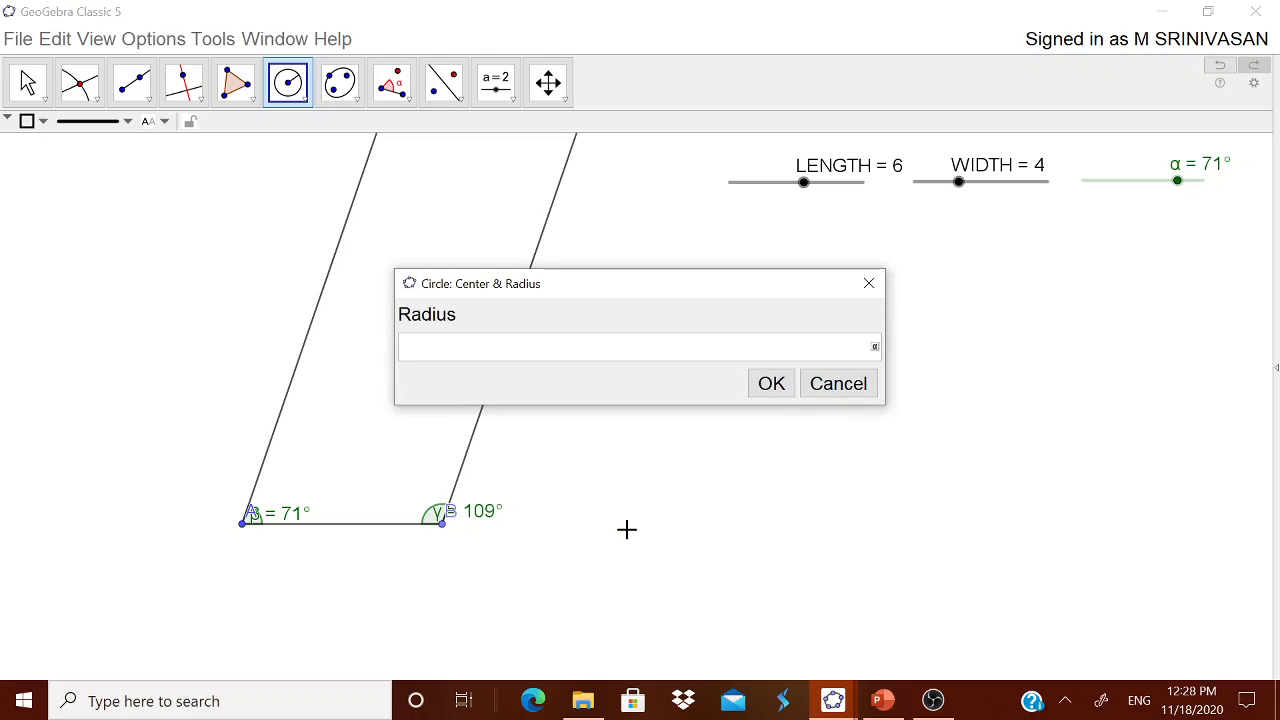
text(WIDTH)
click(771, 384)
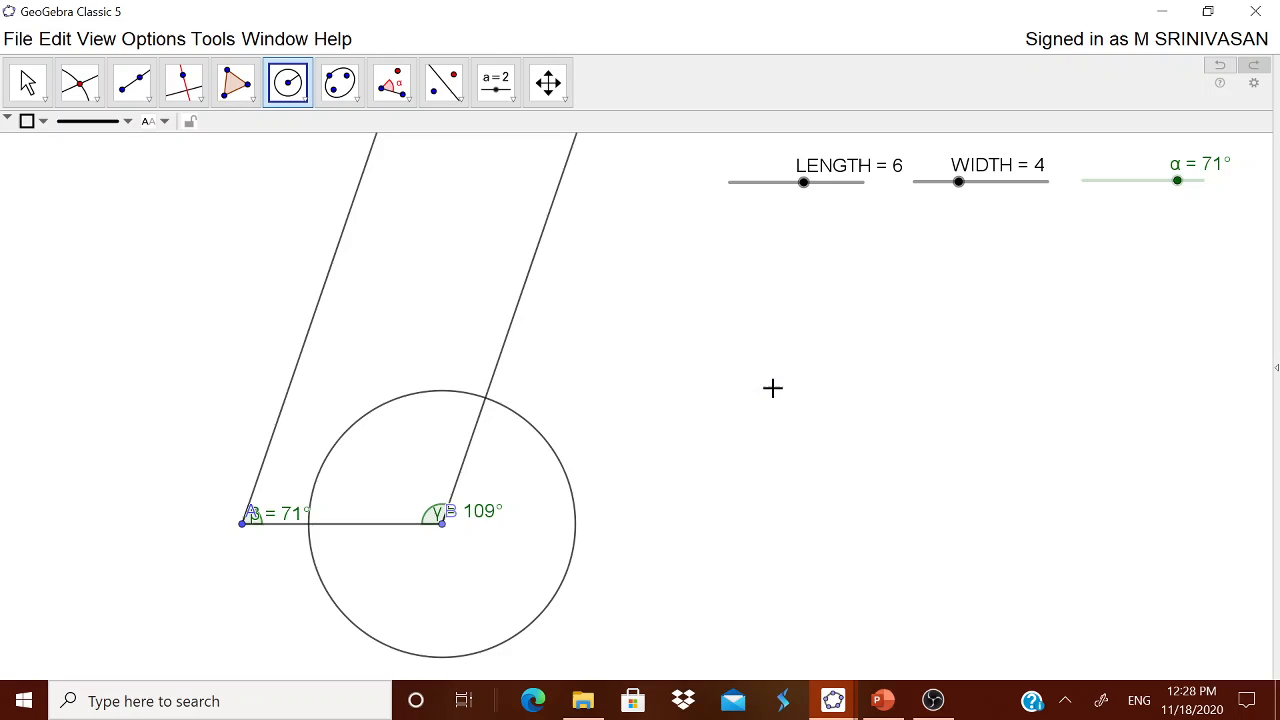
Step: Mark the intersection of the ray from B with the circle, and hide the circle
click(97, 100)
click(142, 266)
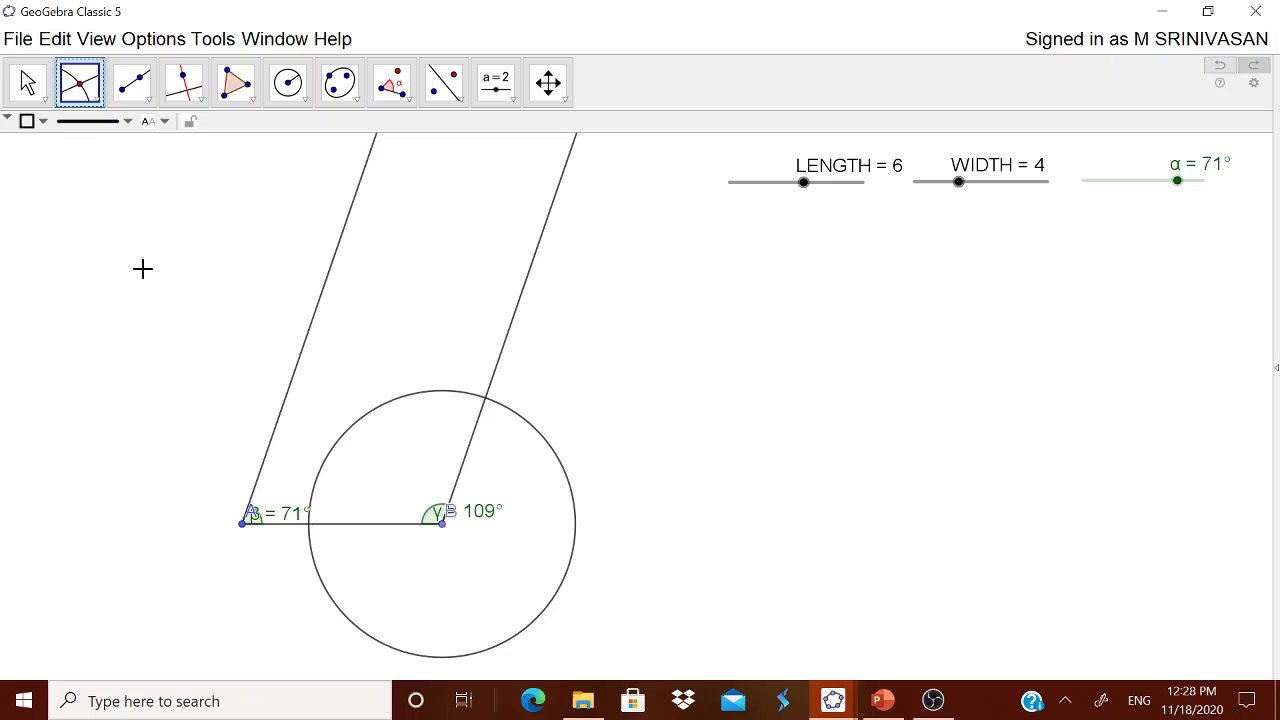
click(503, 366)
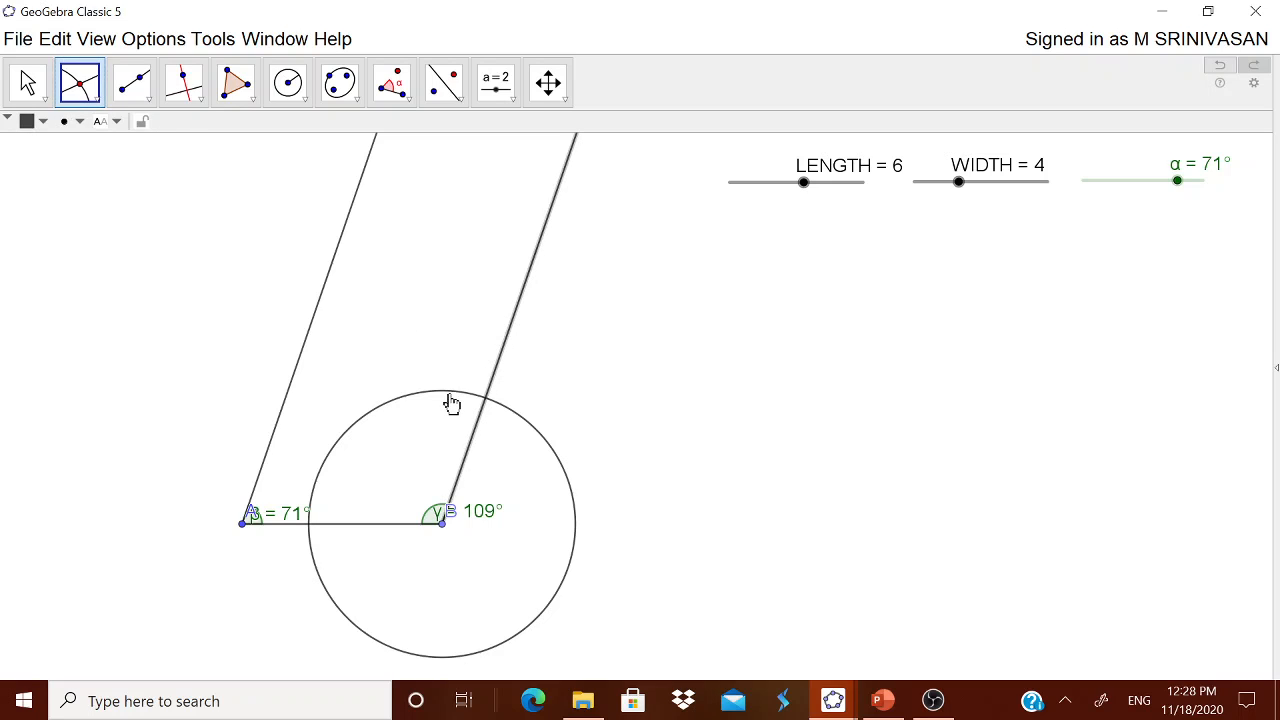
click(450, 402)
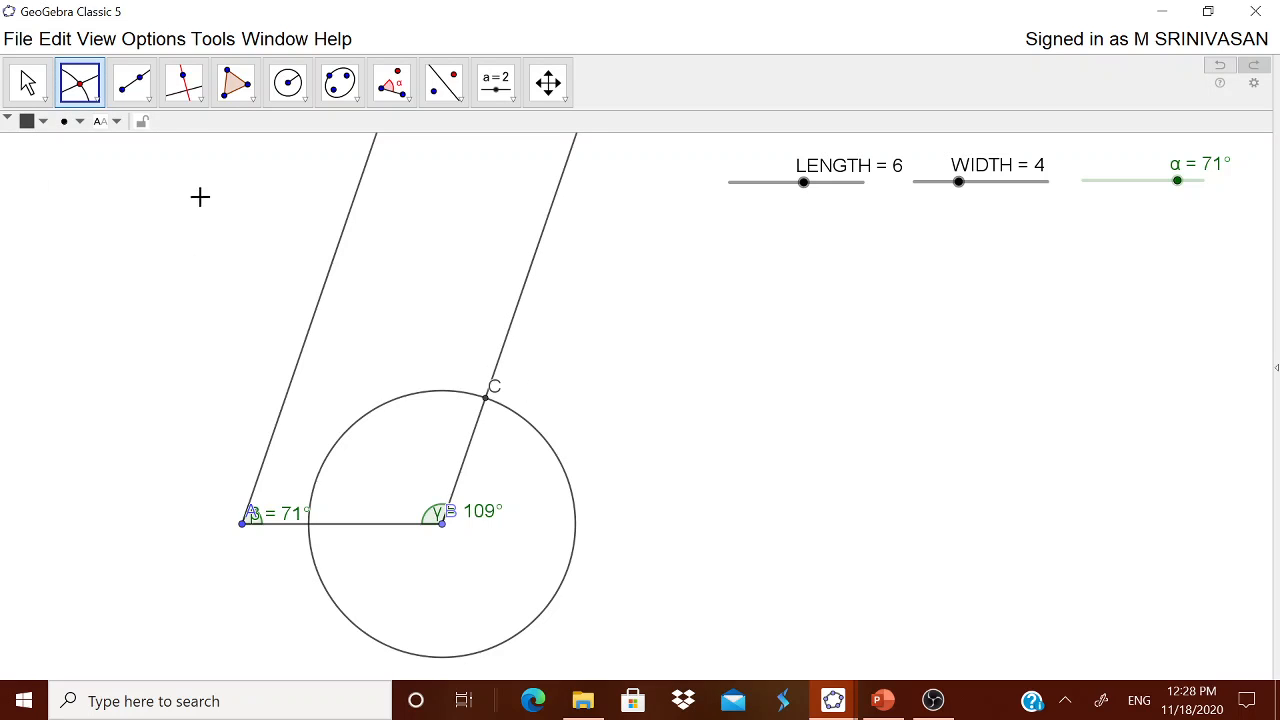
right_click(577, 535)
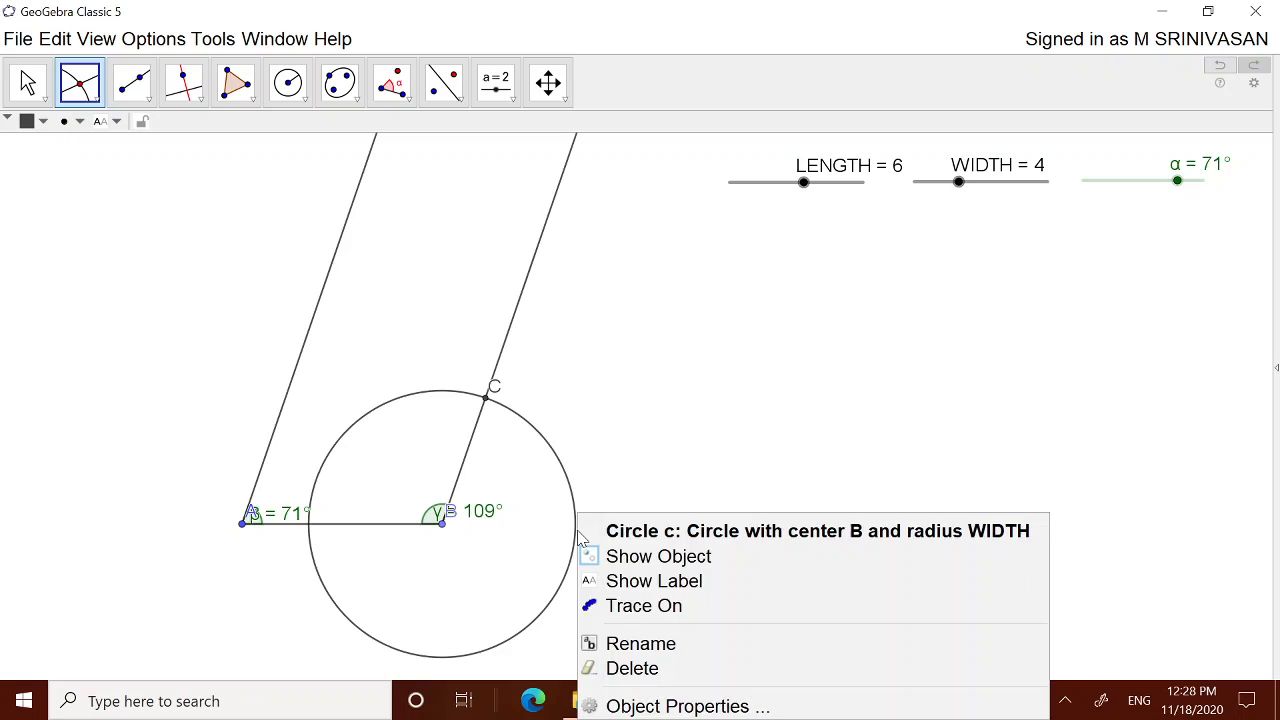
click(598, 549)
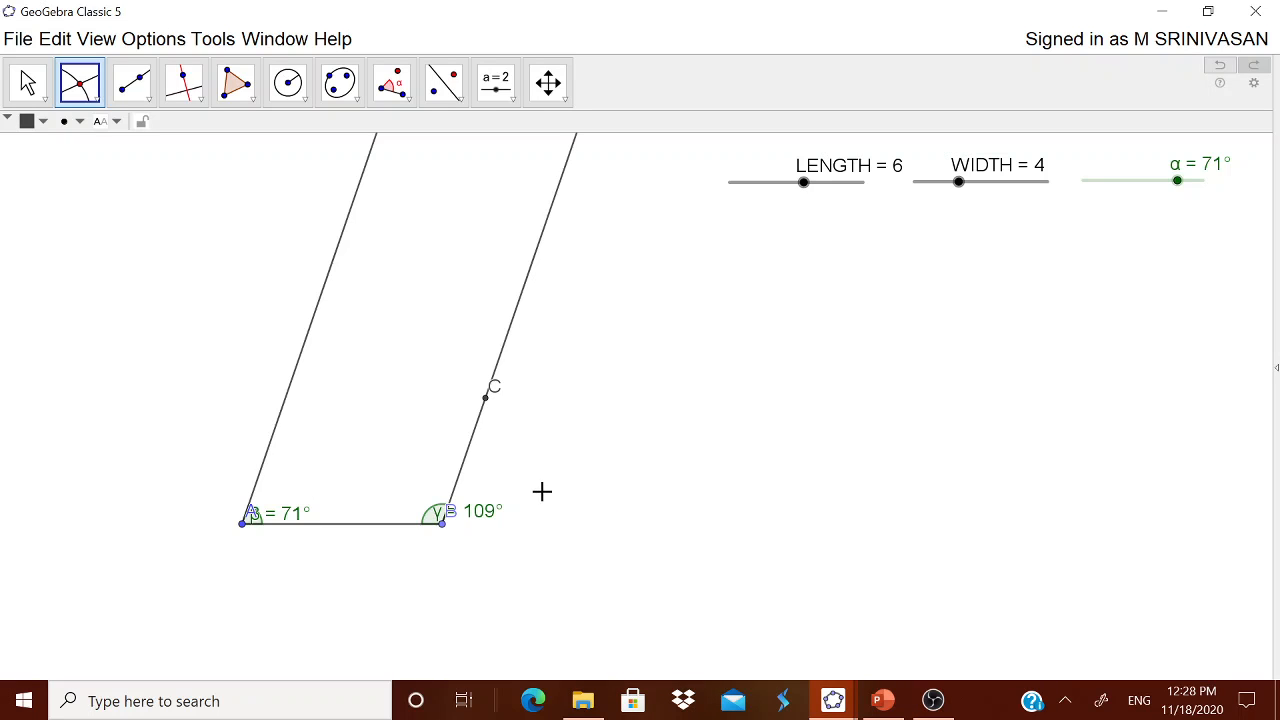
Step: Draw a line through point C parallel to segment AB
click(202, 104)
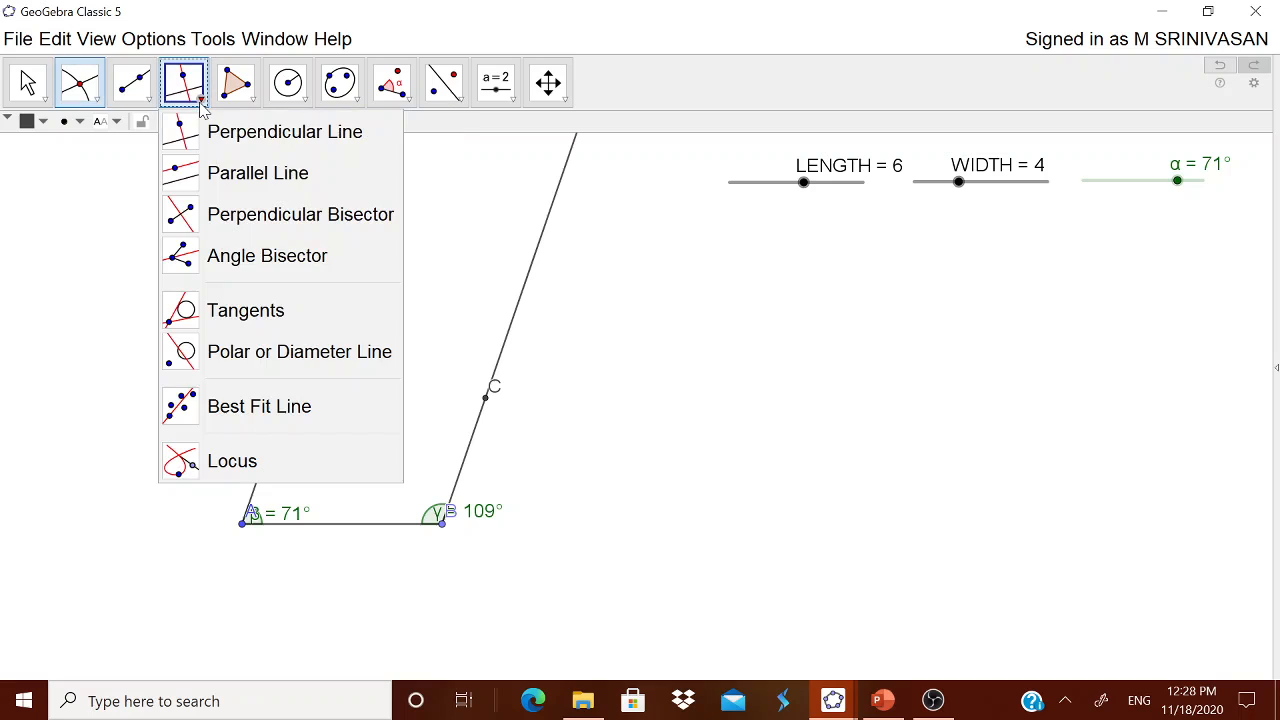
click(212, 184)
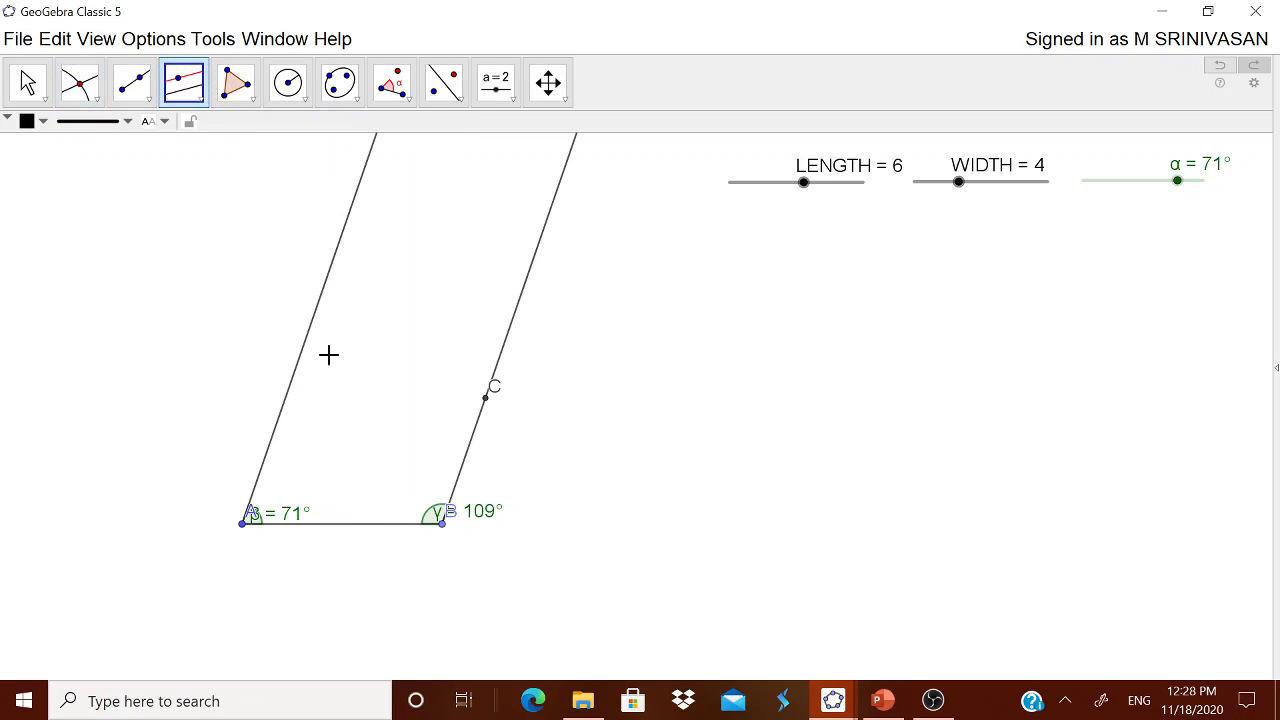
click(356, 530)
click(487, 399)
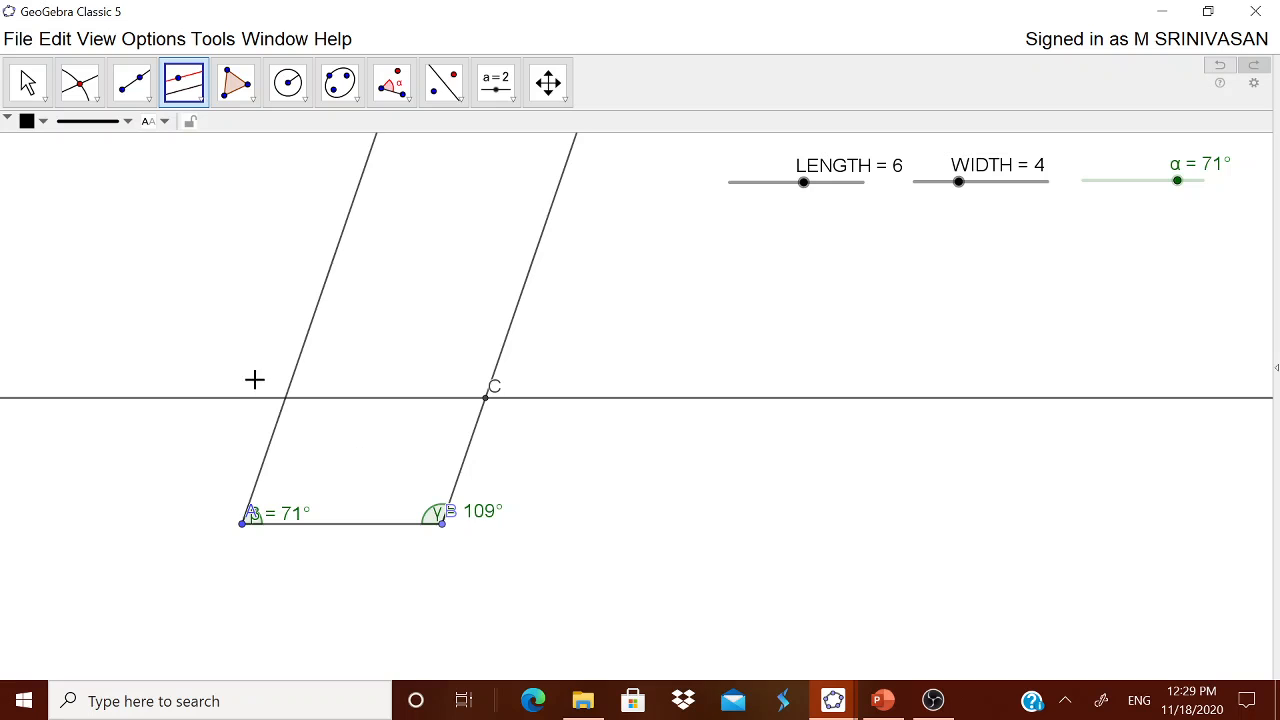
Step: Mark the intersection of the parallel line with the ray from A, and move the labels D and C clear of the lines
click(97, 103)
click(113, 272)
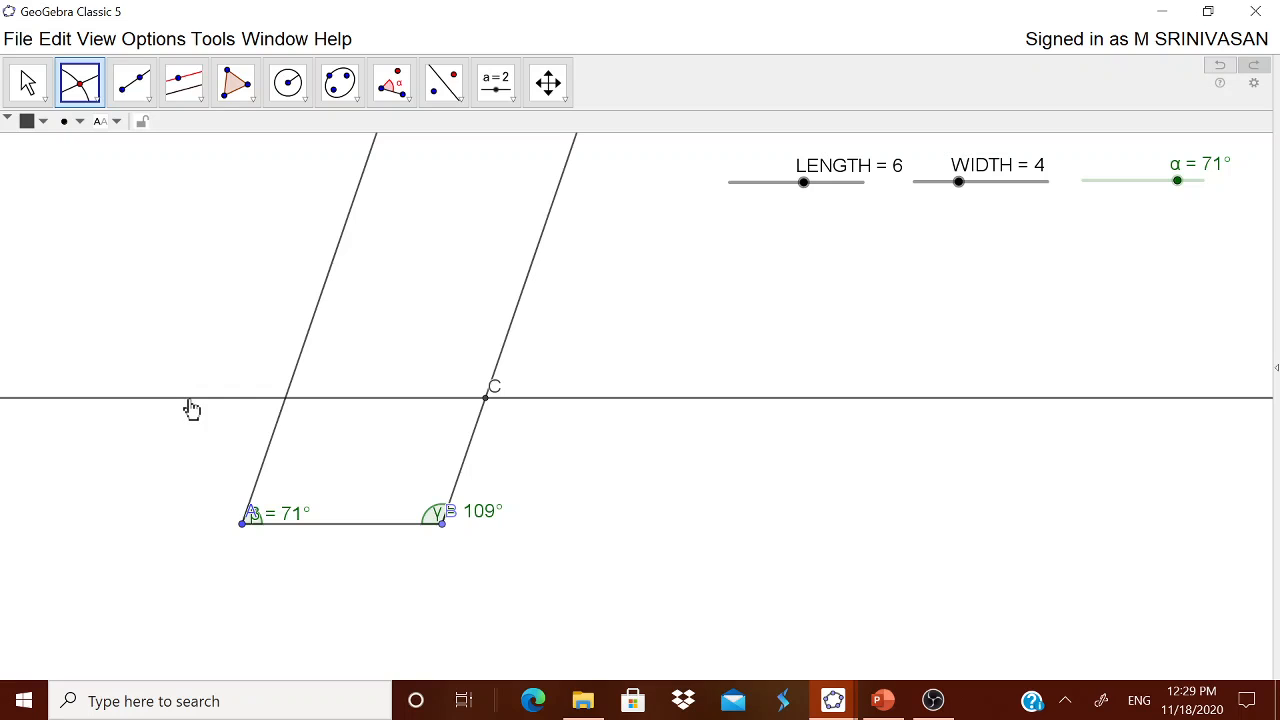
click(309, 340)
key(Escape)
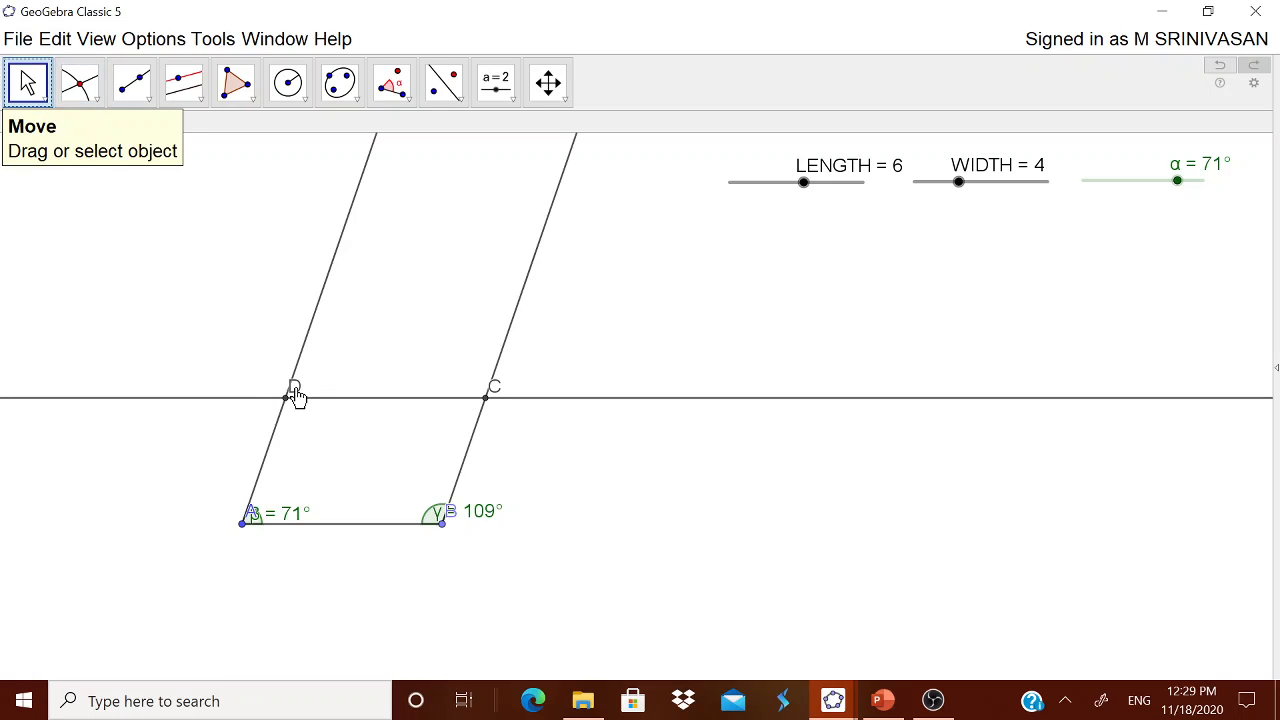
drag(284, 385, 265, 379)
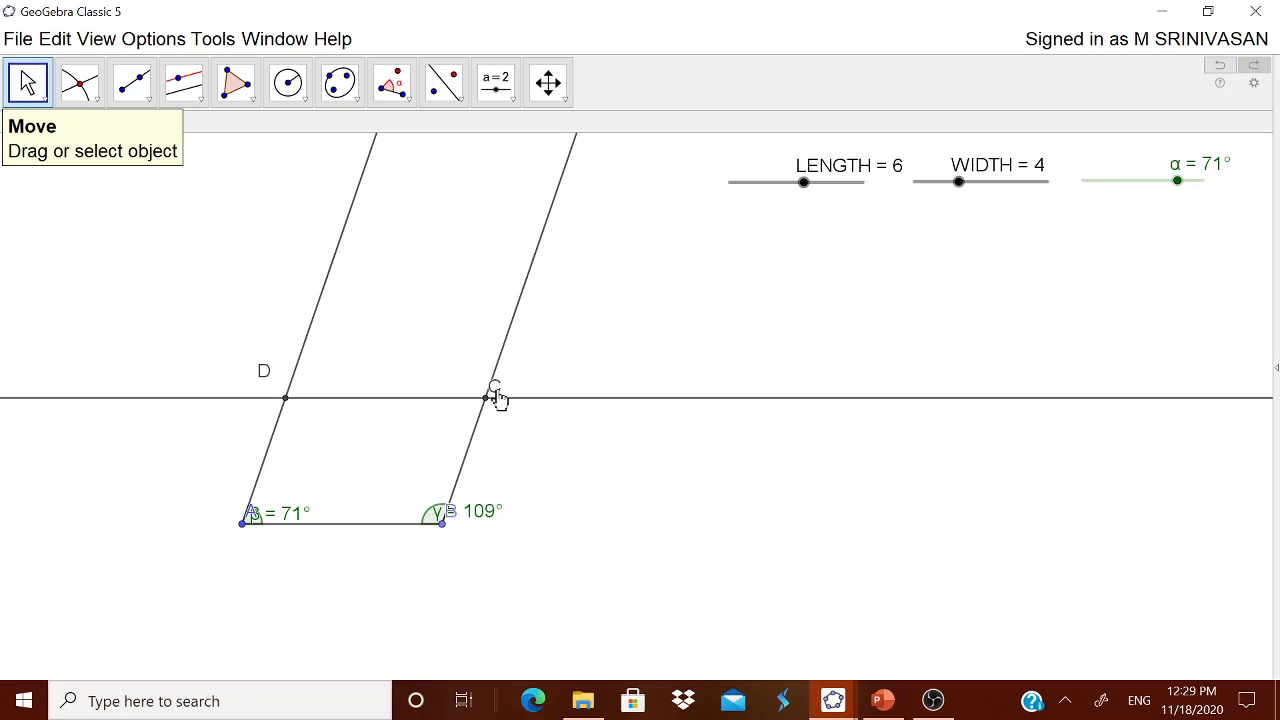
drag(509, 397, 515, 391)
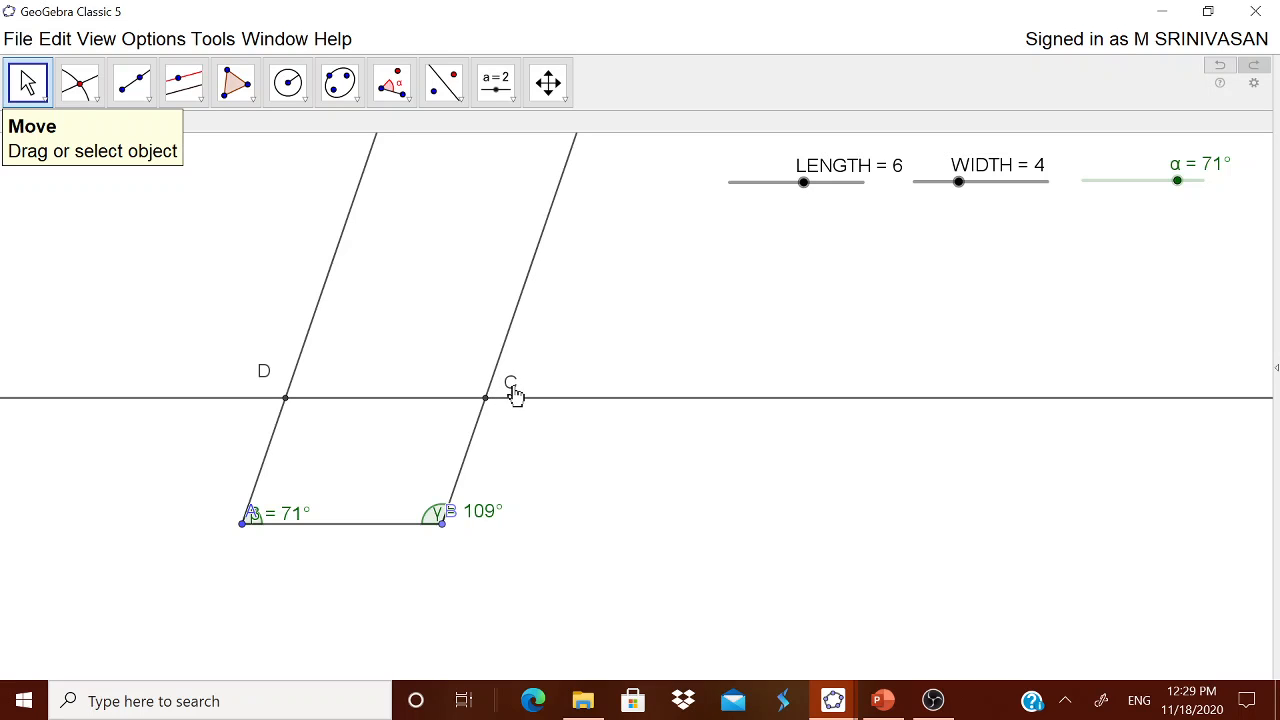
Step: Draw the polygon ABCD through the four vertices and return to the Move tool
click(236, 84)
click(262, 130)
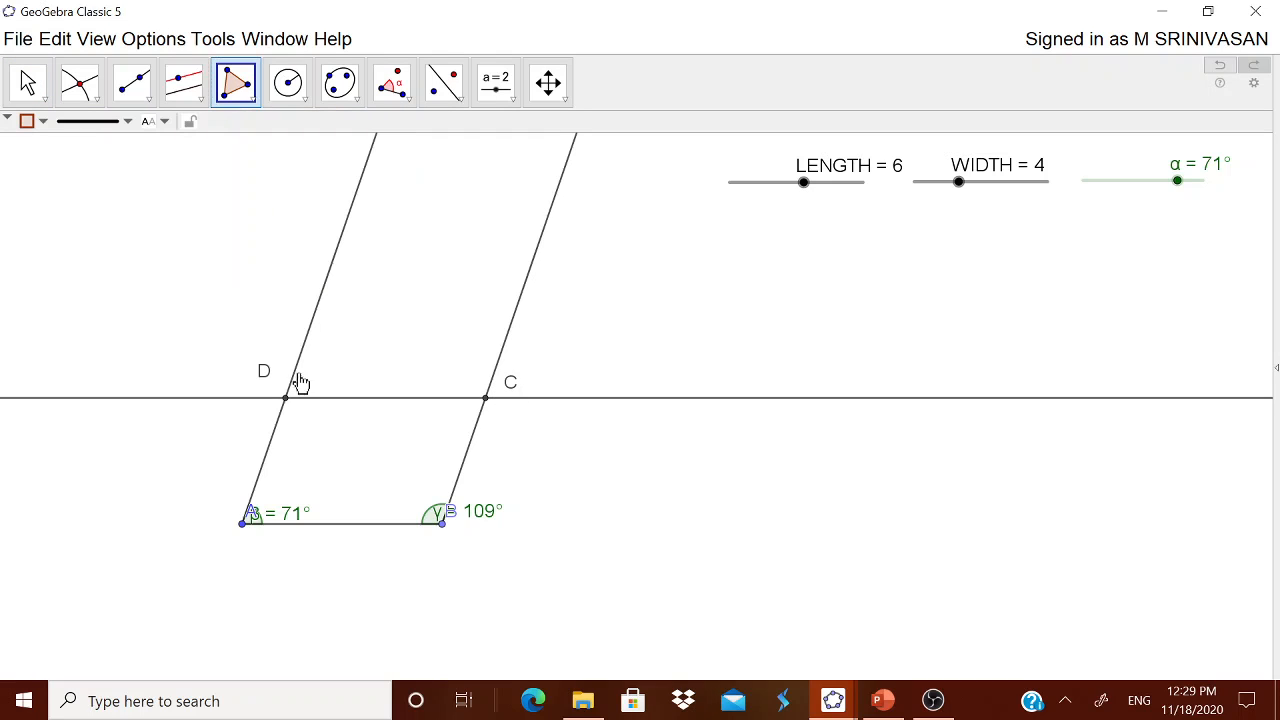
click(242, 523)
click(442, 522)
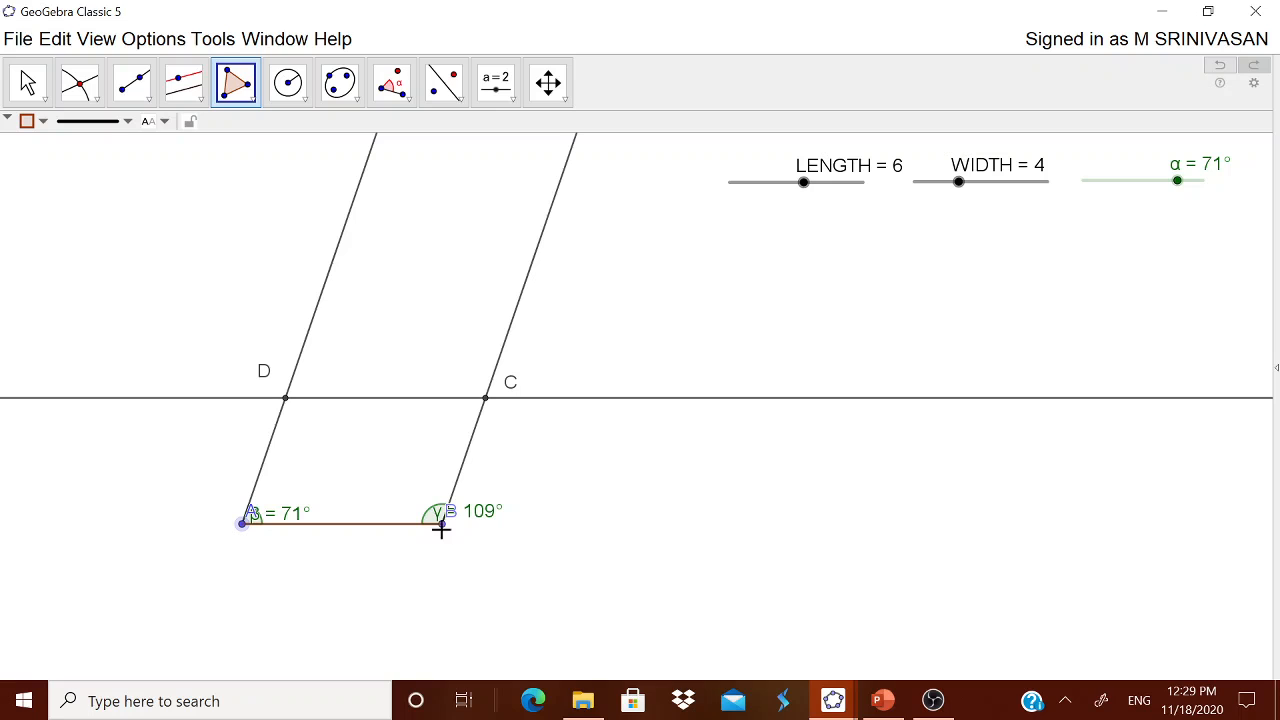
click(485, 399)
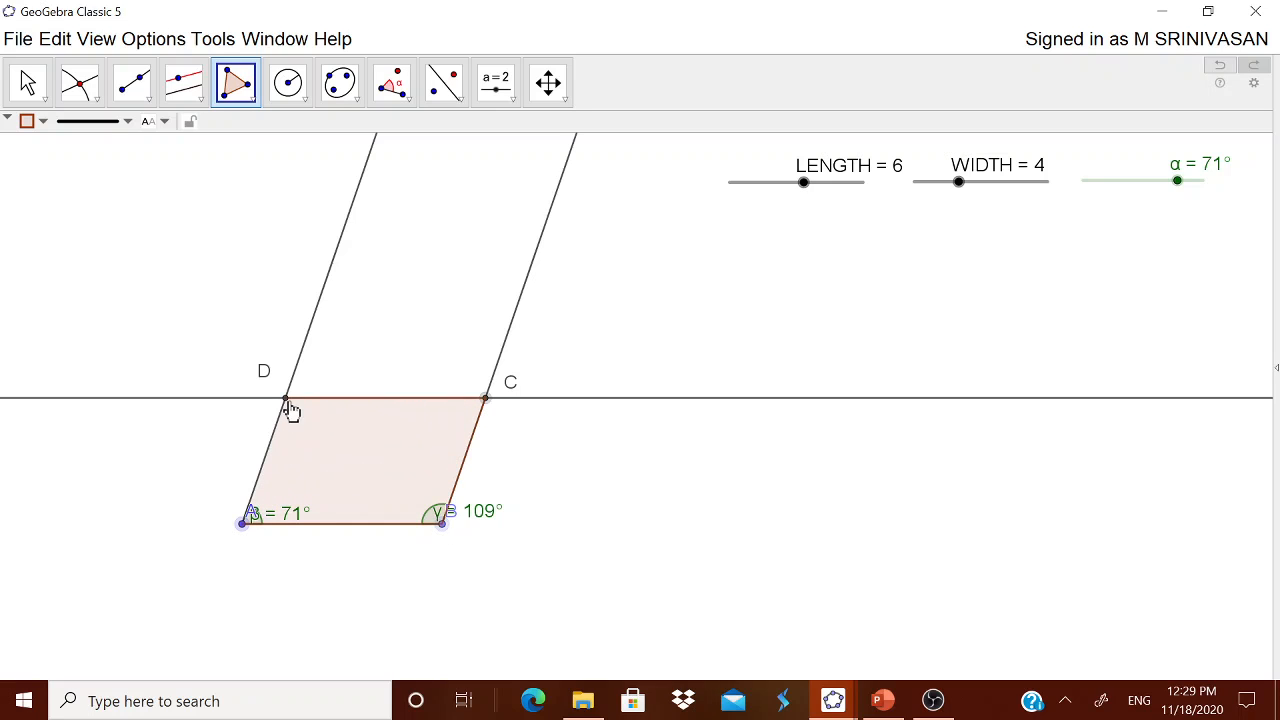
click(286, 399)
click(243, 522)
key(Escape)
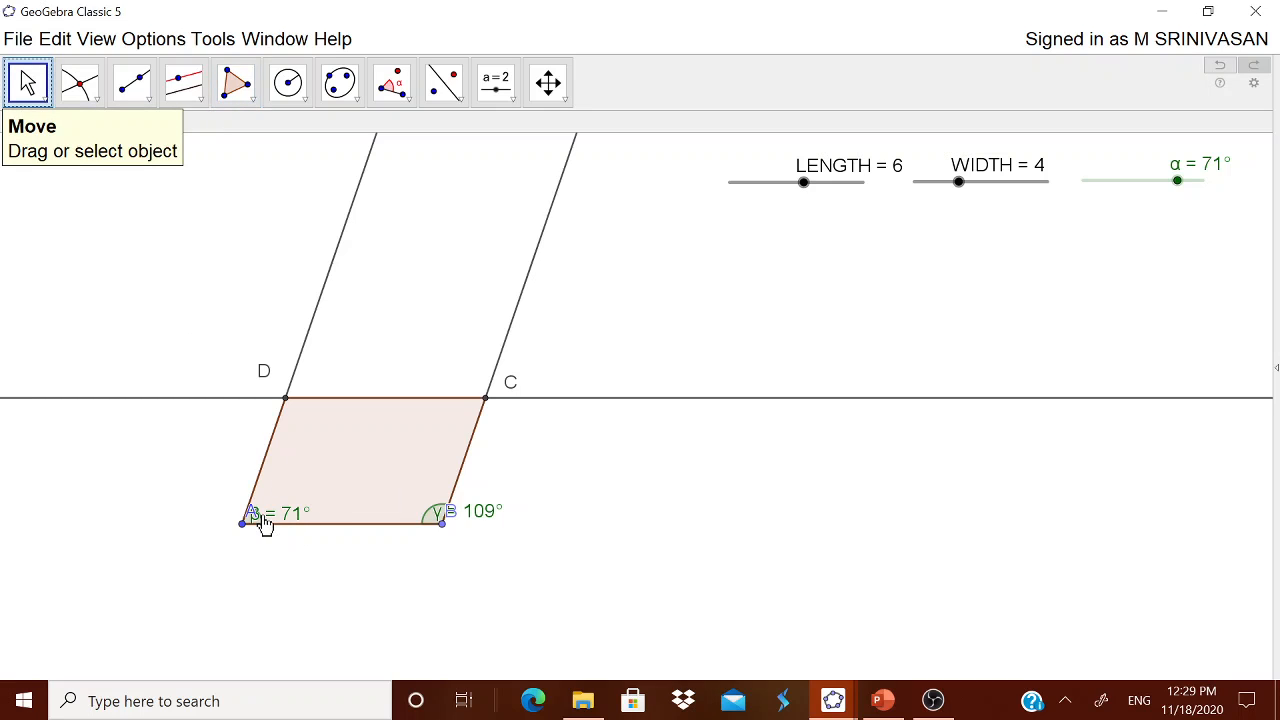
Step: Move the labels A and B below their points and the β and γ angle labels inside the parallelogram
drag(254, 526, 240, 551)
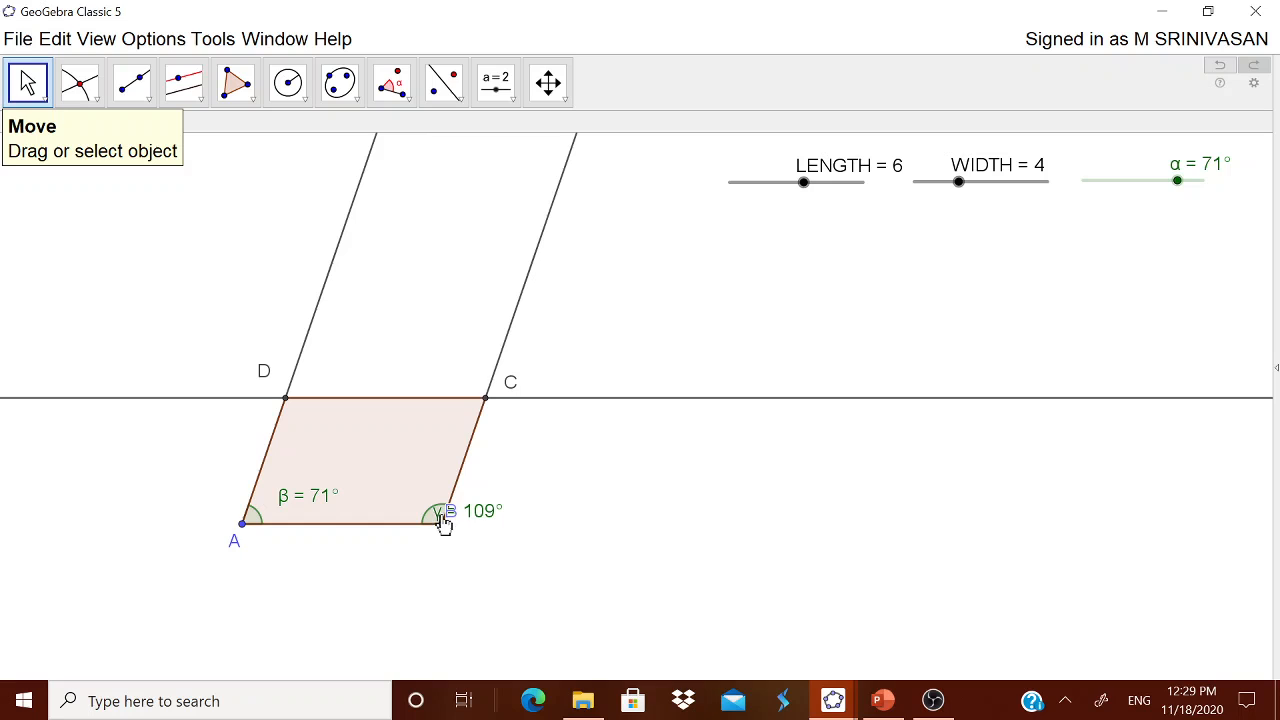
drag(443, 523, 443, 554)
drag(503, 513, 427, 498)
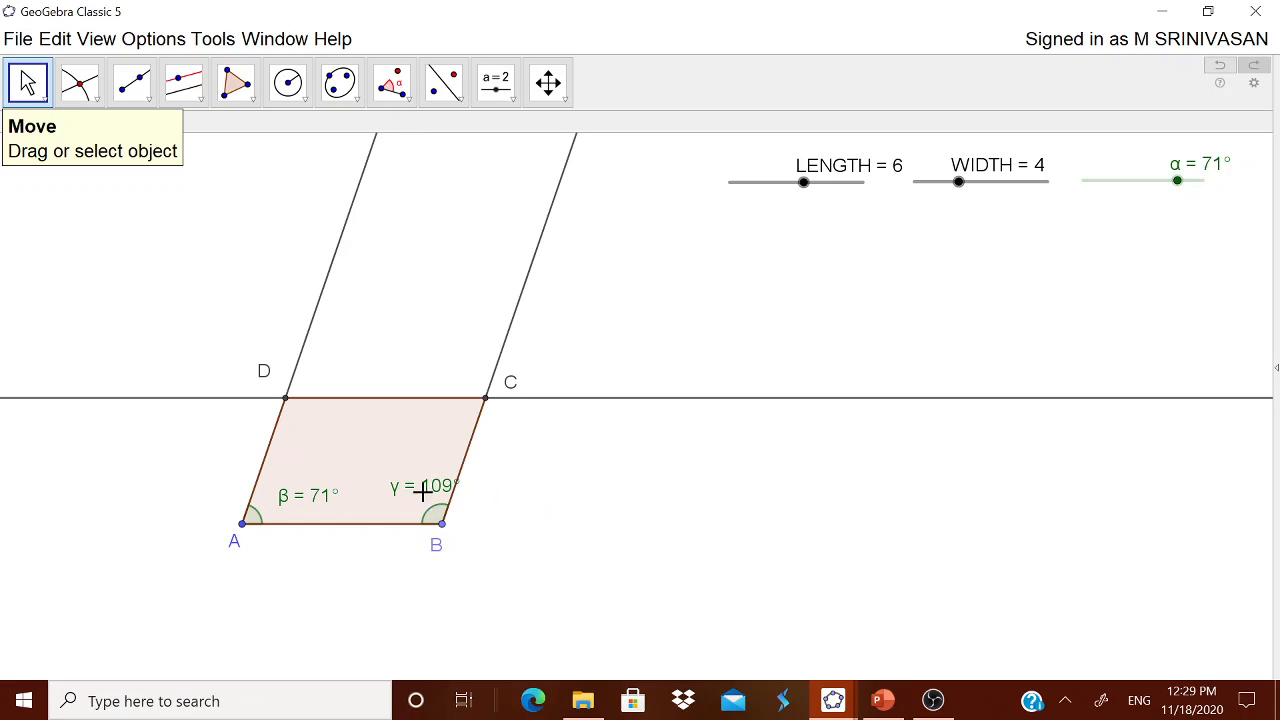
Step: Hide the ray from B, the parallel line through C and the ray from A
right_click(612, 399)
click(665, 468)
right_click(515, 325)
click(572, 362)
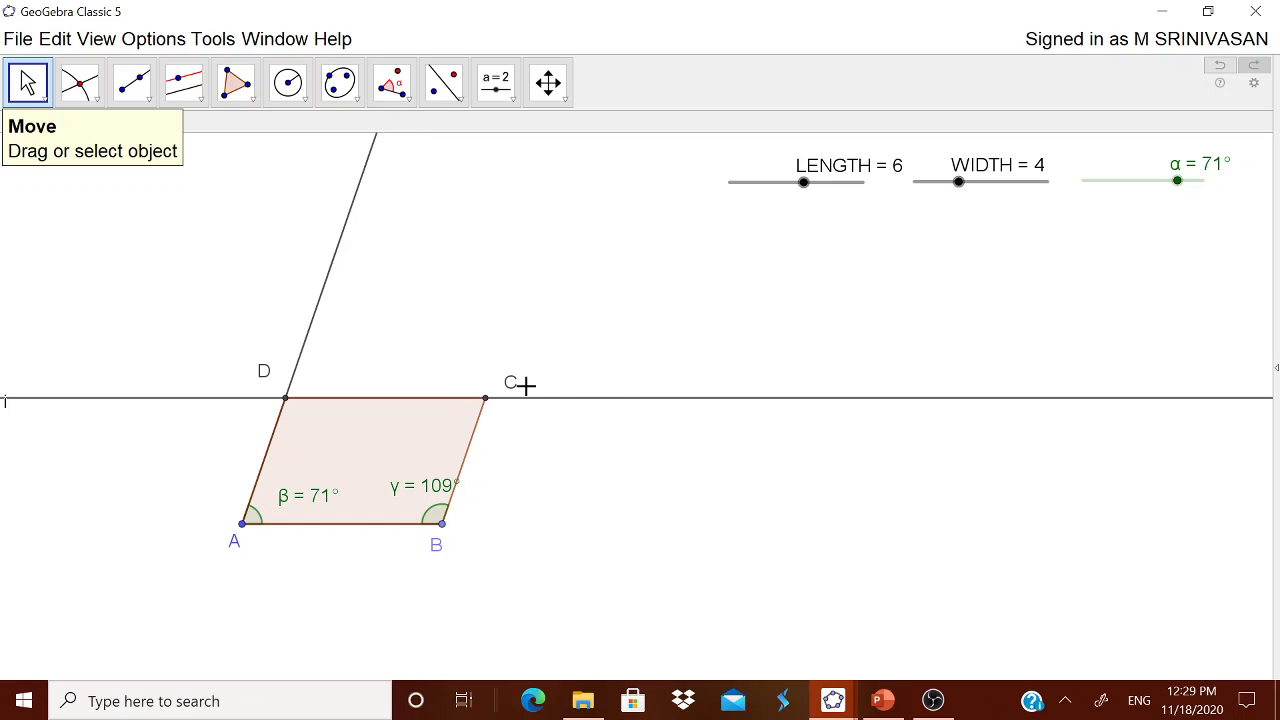
right_click(610, 401)
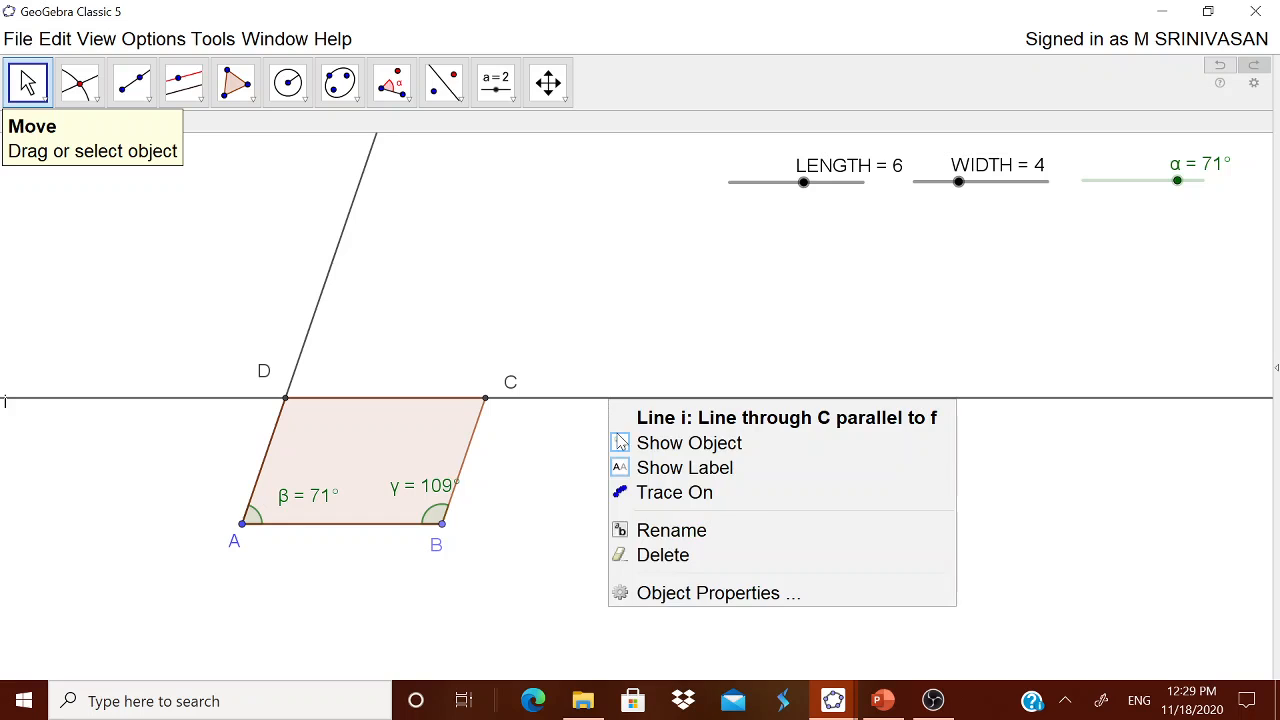
click(650, 455)
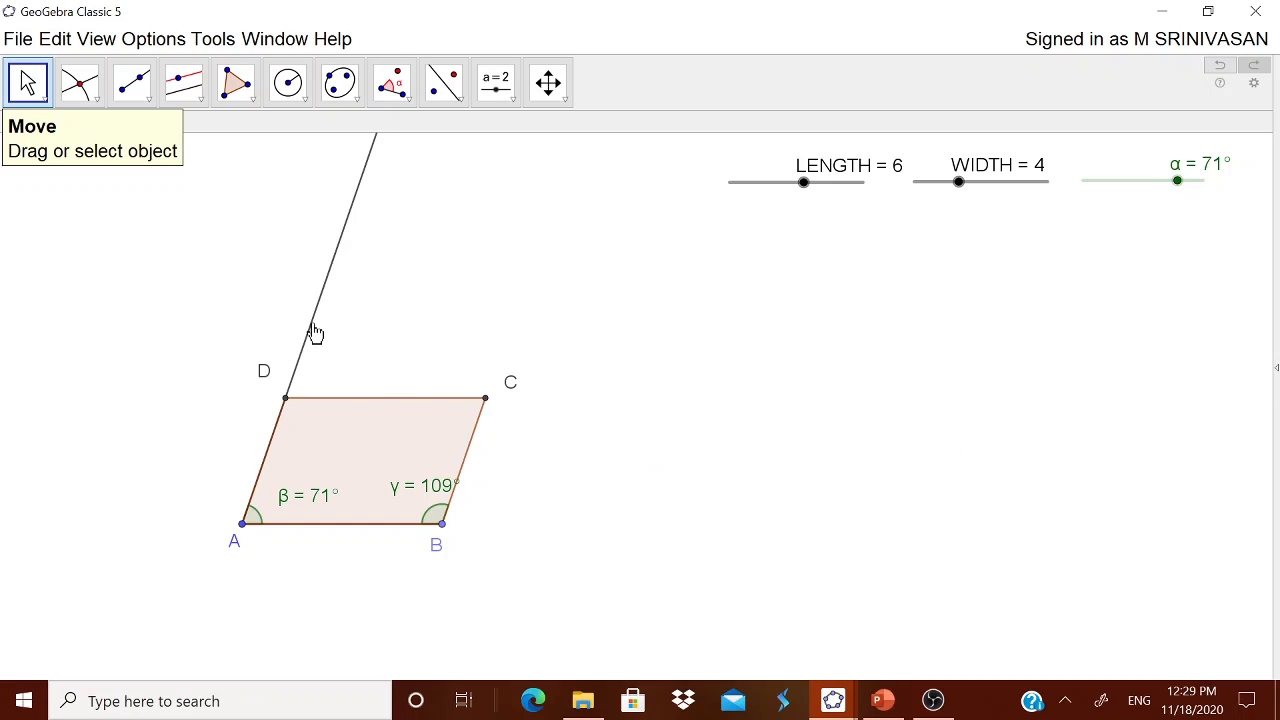
right_click(312, 328)
click(393, 373)
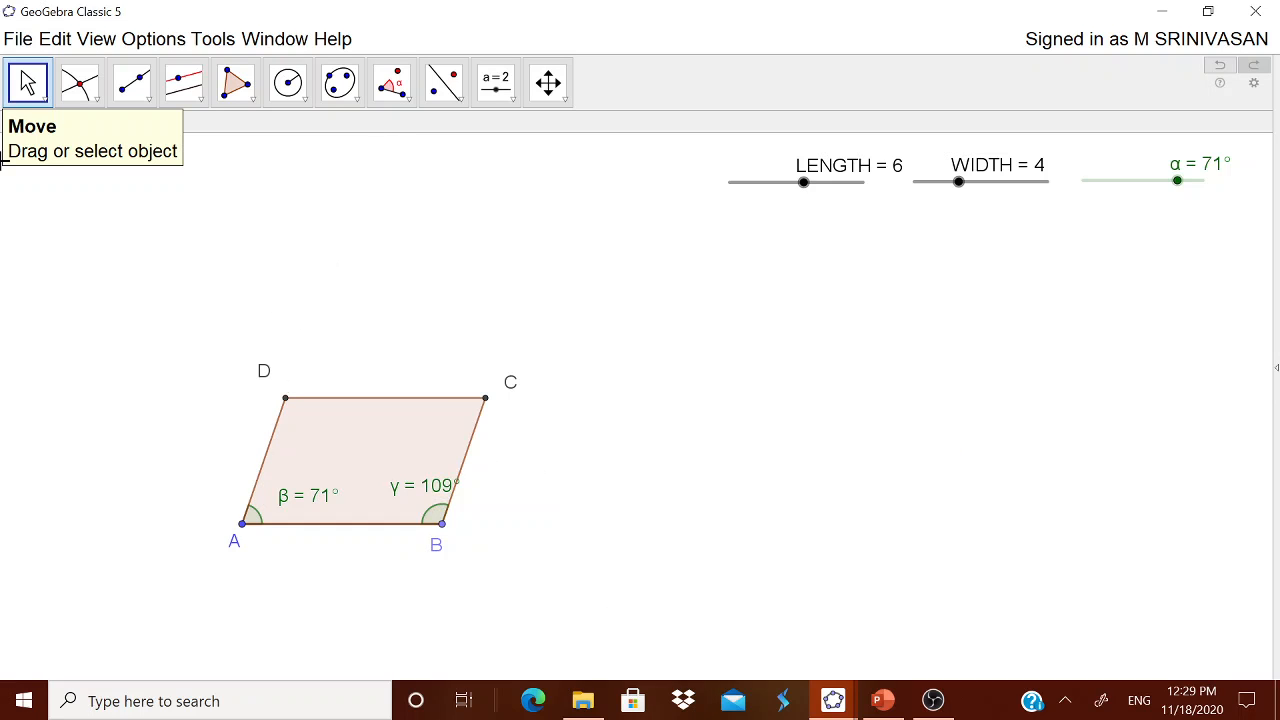
Step: Test the figure by trying to move point B, then set WIDTH to 5 and α to 82° with the sliders
drag(443, 524, 471, 533)
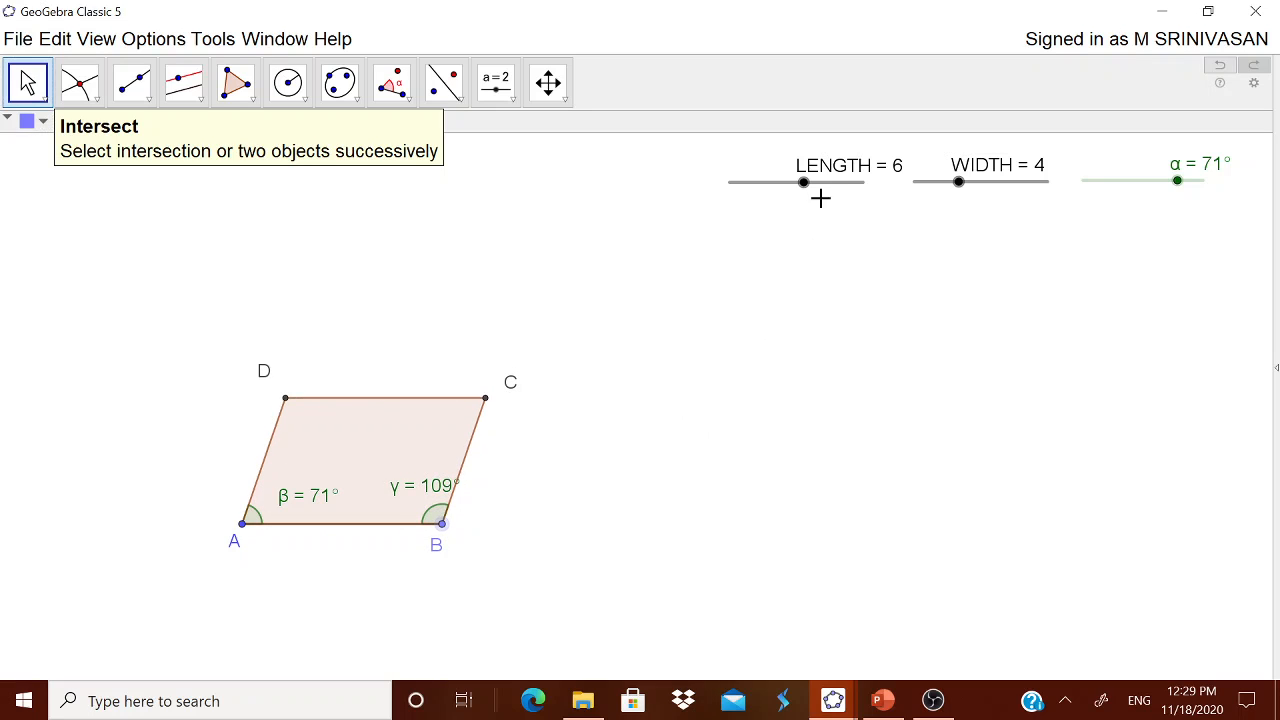
mouse_move(808, 194)
mouse_down()
mouse_move(846, 194)
mouse_move(803, 194)
mouse_up()
mouse_move(964, 195)
mouse_down()
mouse_move(997, 197)
mouse_move(977, 197)
mouse_up()
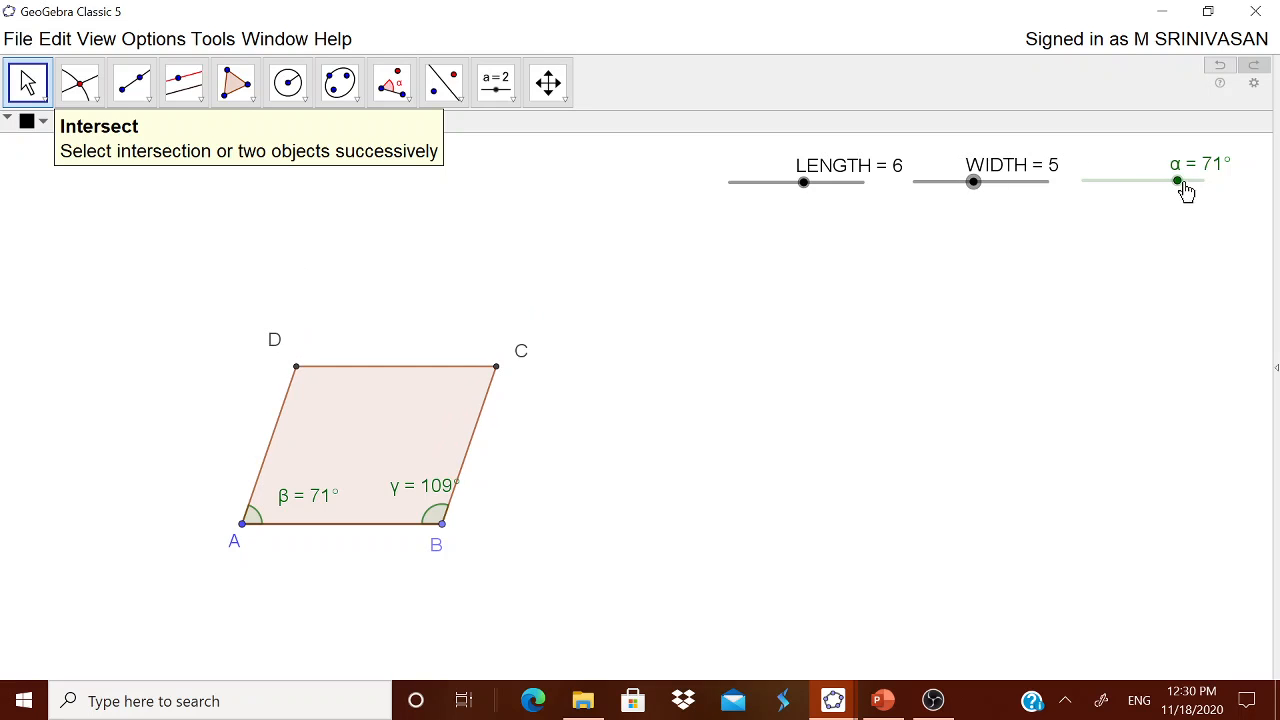
mouse_move(1185, 191)
mouse_down()
mouse_move(1146, 192)
mouse_move(1195, 194)
mouse_up()
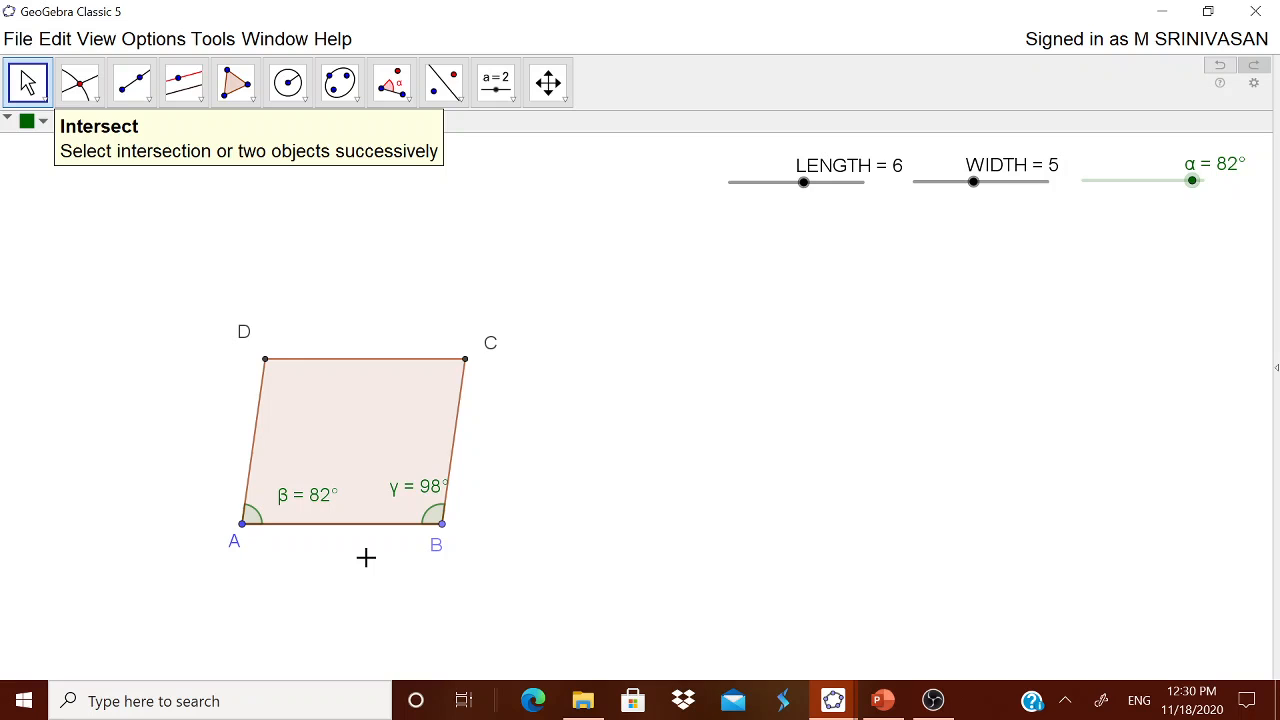
Step: Show the label of segment AB as its value
click(355, 523)
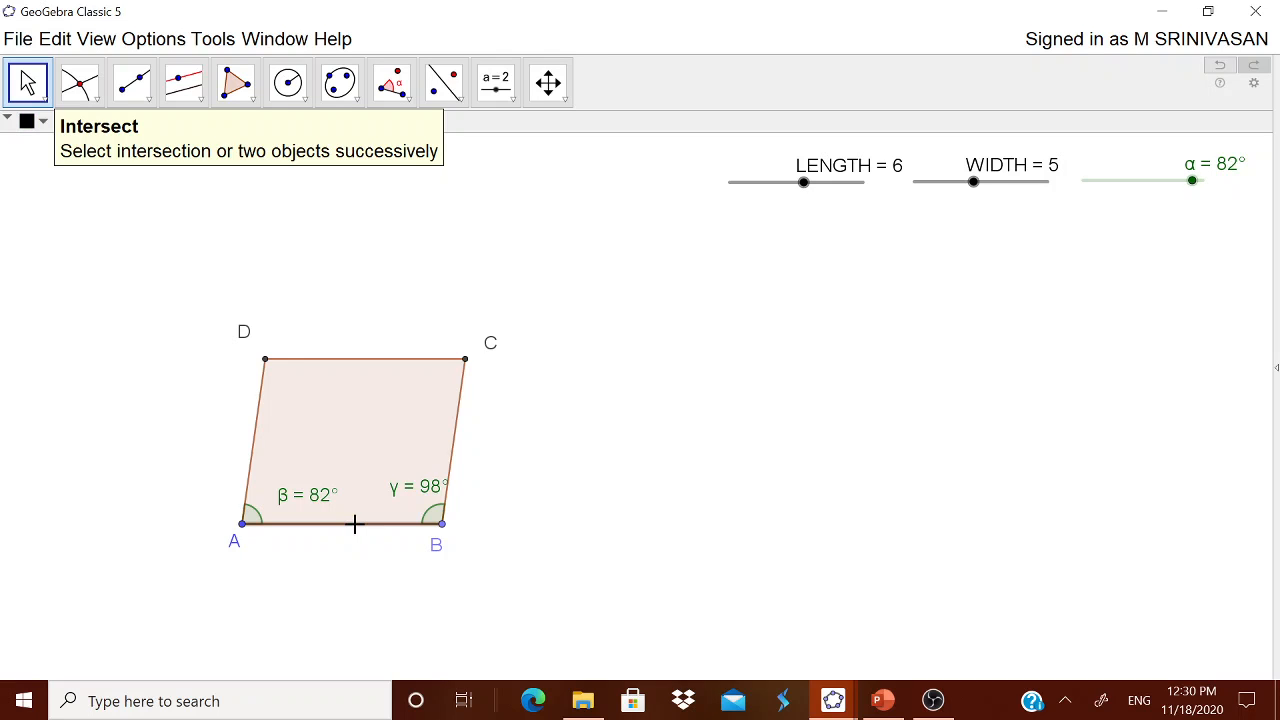
right_click(355, 523)
click(460, 703)
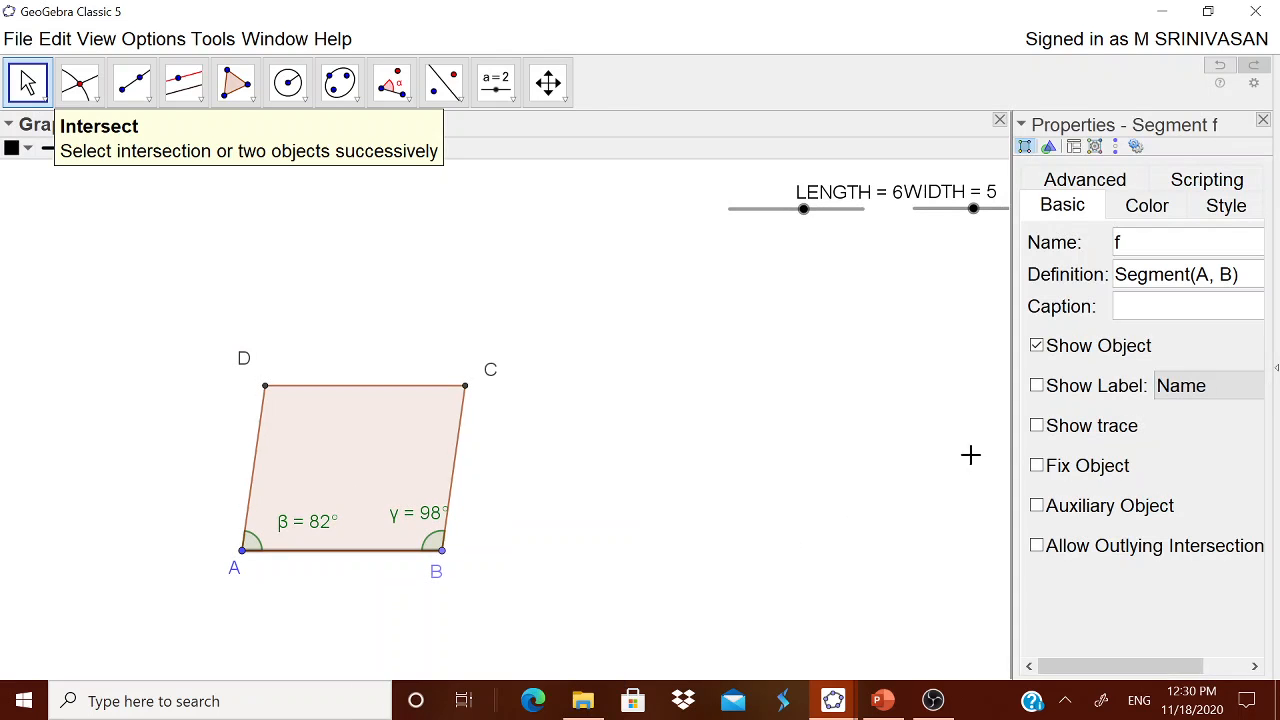
click(1092, 388)
click(1160, 386)
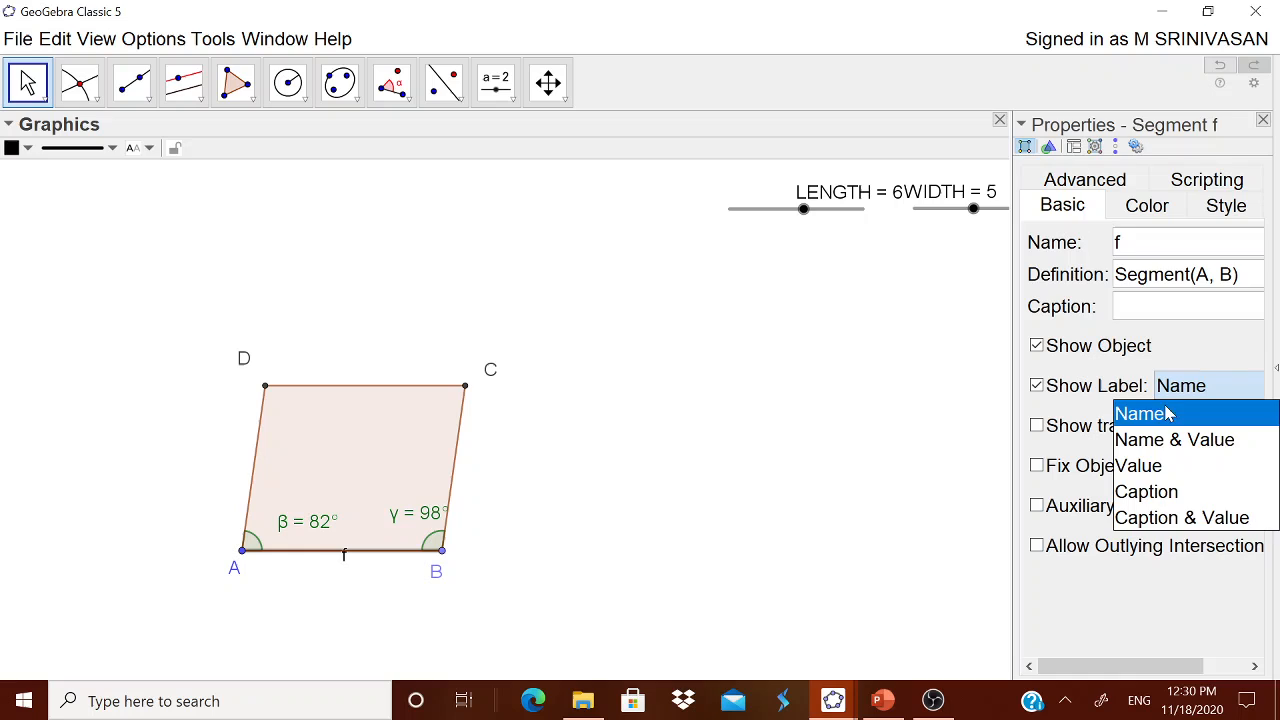
click(1157, 466)
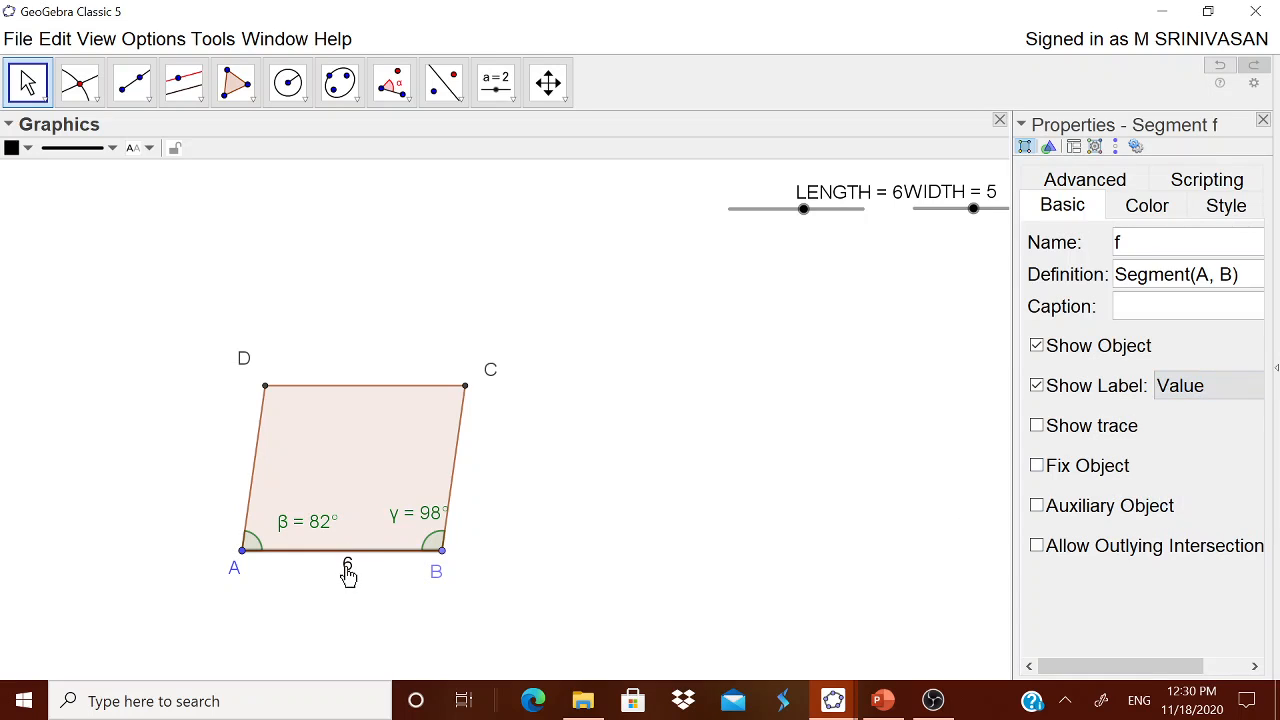
Step: Show the label of side BC as its value and close the object properties
click(451, 491)
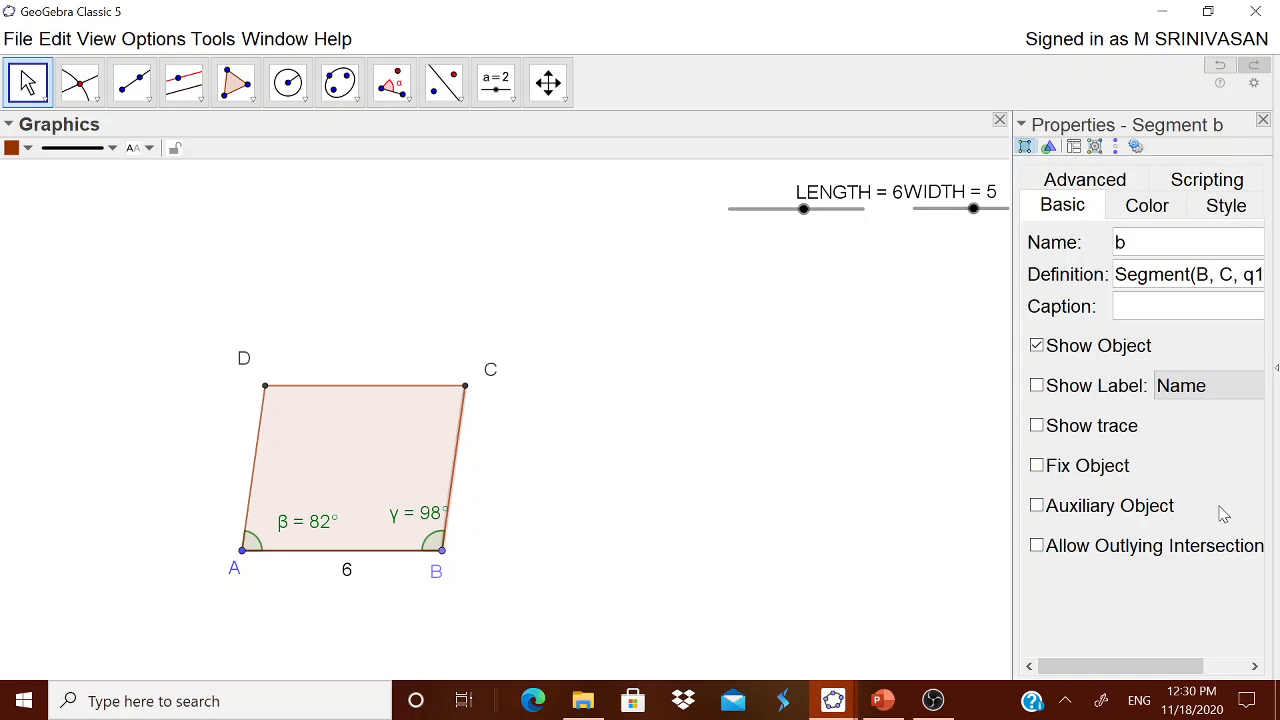
click(1090, 390)
click(1186, 396)
click(1160, 466)
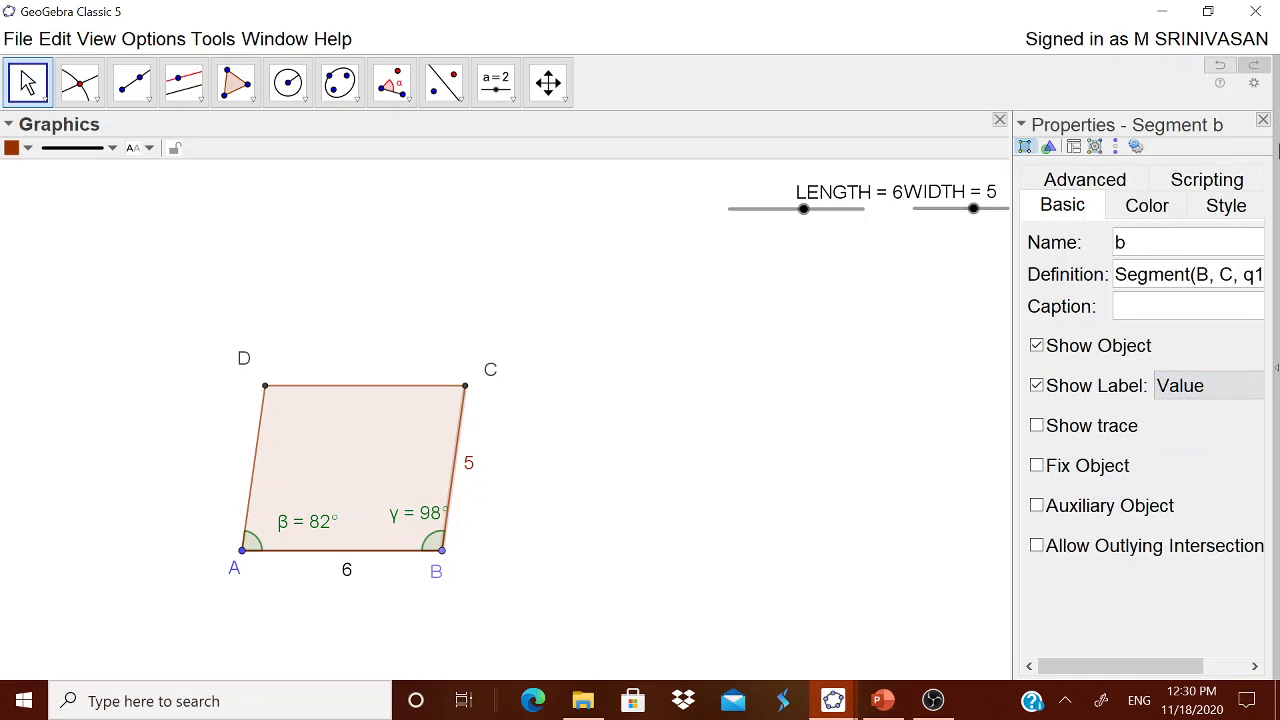
drag(1250, 125, 770, 230)
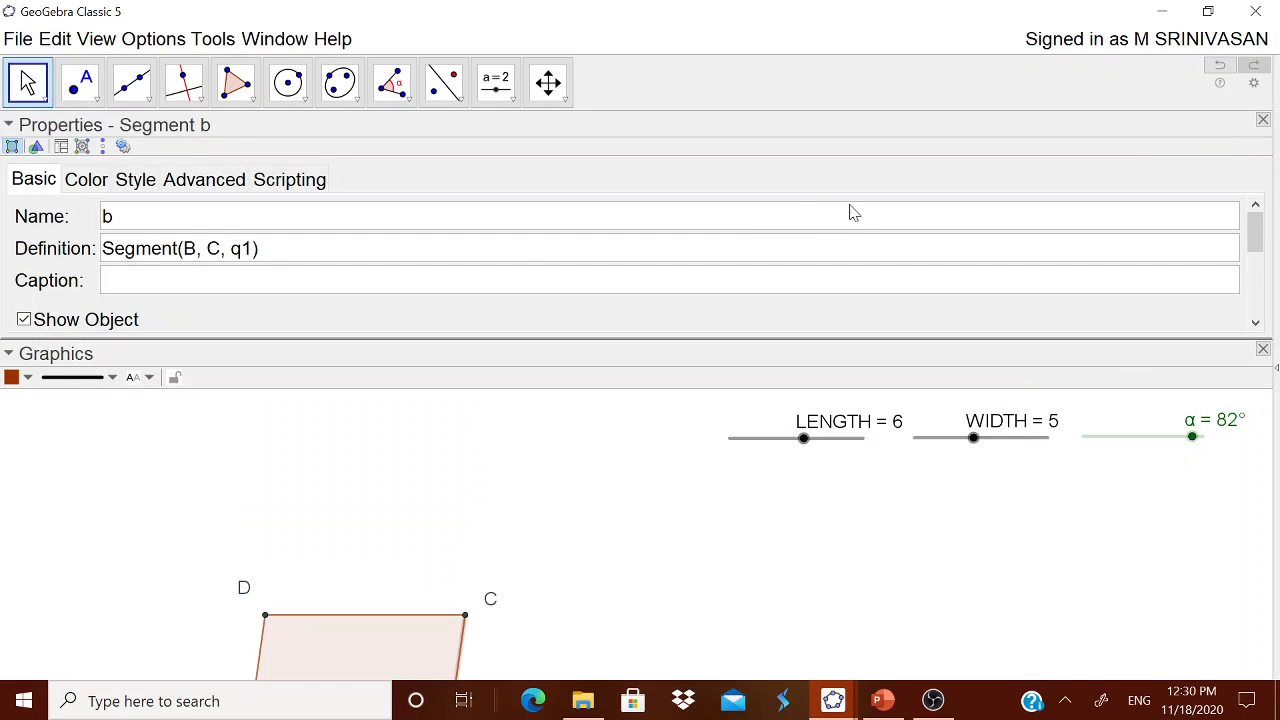
click(15, 188)
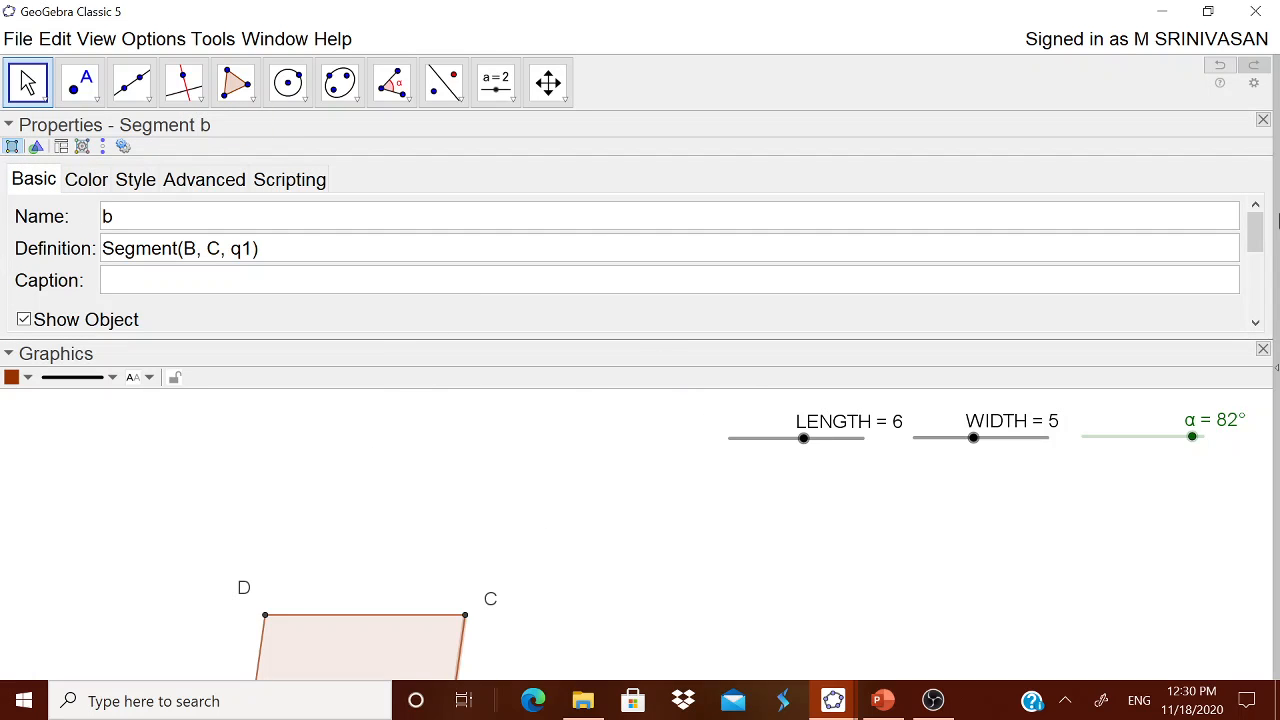
click(1263, 120)
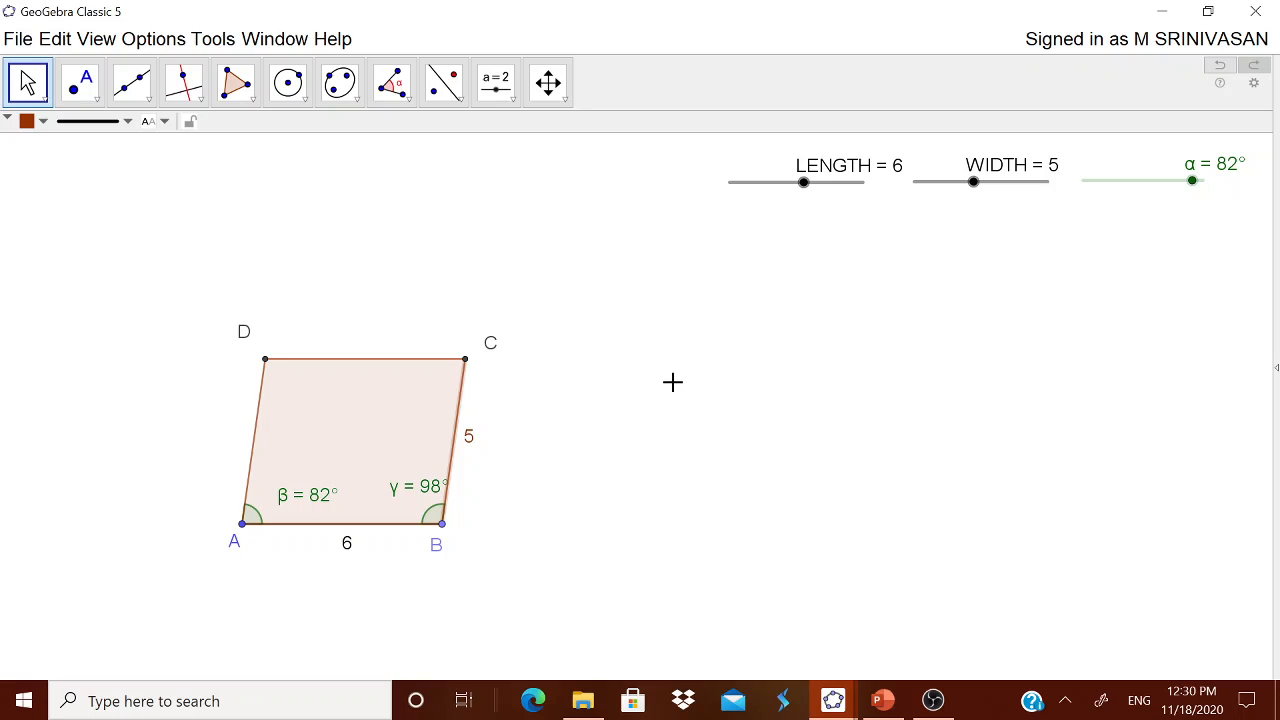
Step: Shift the WIDTH and α sliders slightly away from the LENGTH slider, and adjust the β and γ label positions inside the figure
mouse_move(1017, 189)
mouse_down()
mouse_move(1045, 194)
mouse_move(1034, 187)
mouse_up()
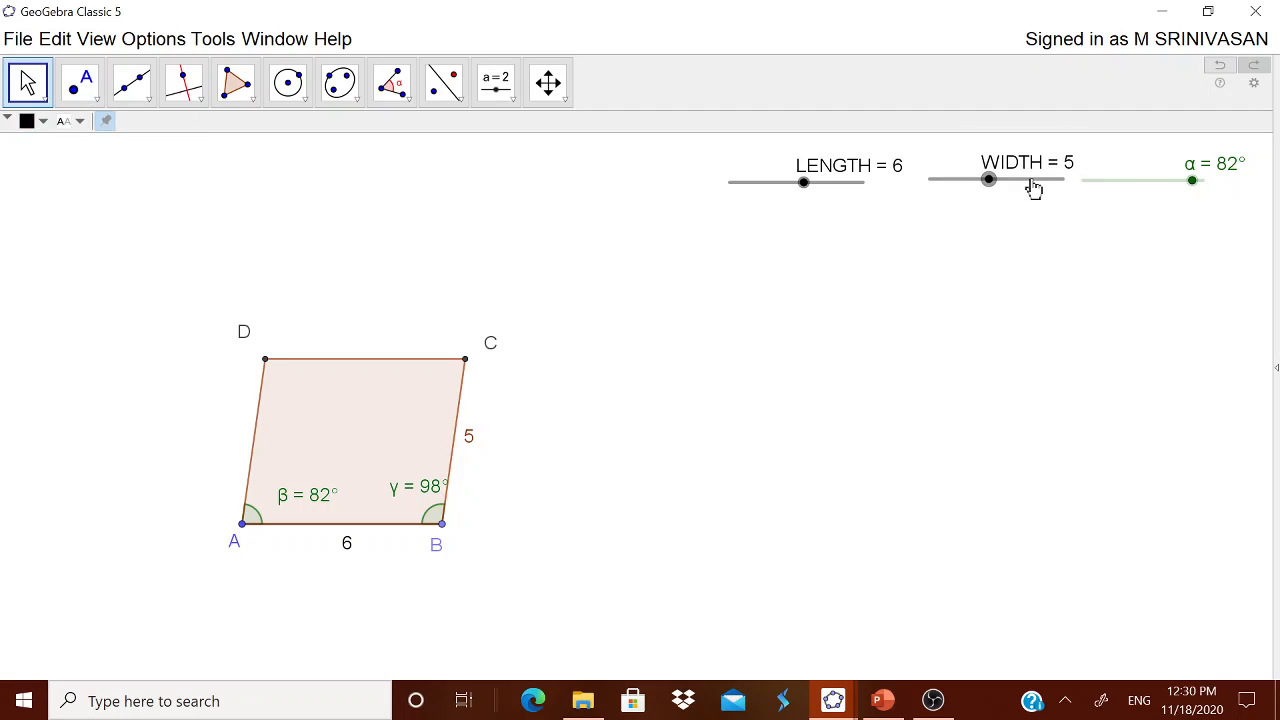
drag(1134, 189, 1155, 189)
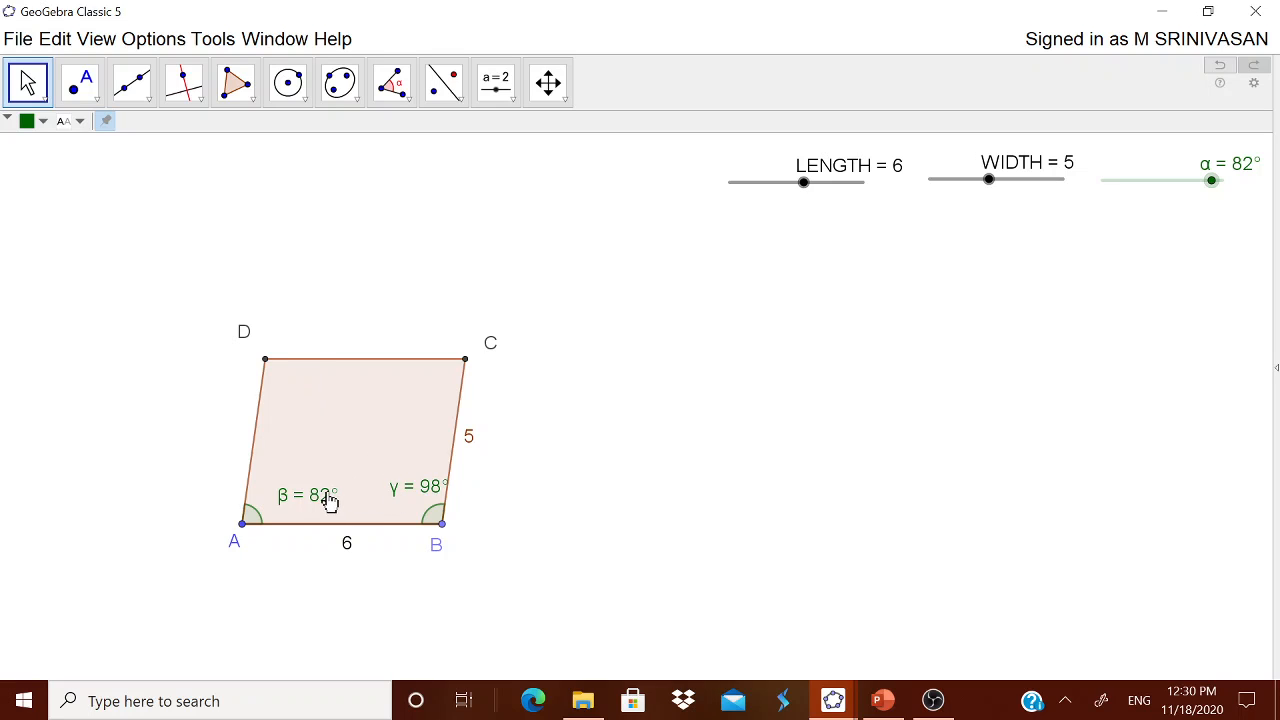
drag(330, 500, 314, 500)
drag(422, 493, 414, 481)
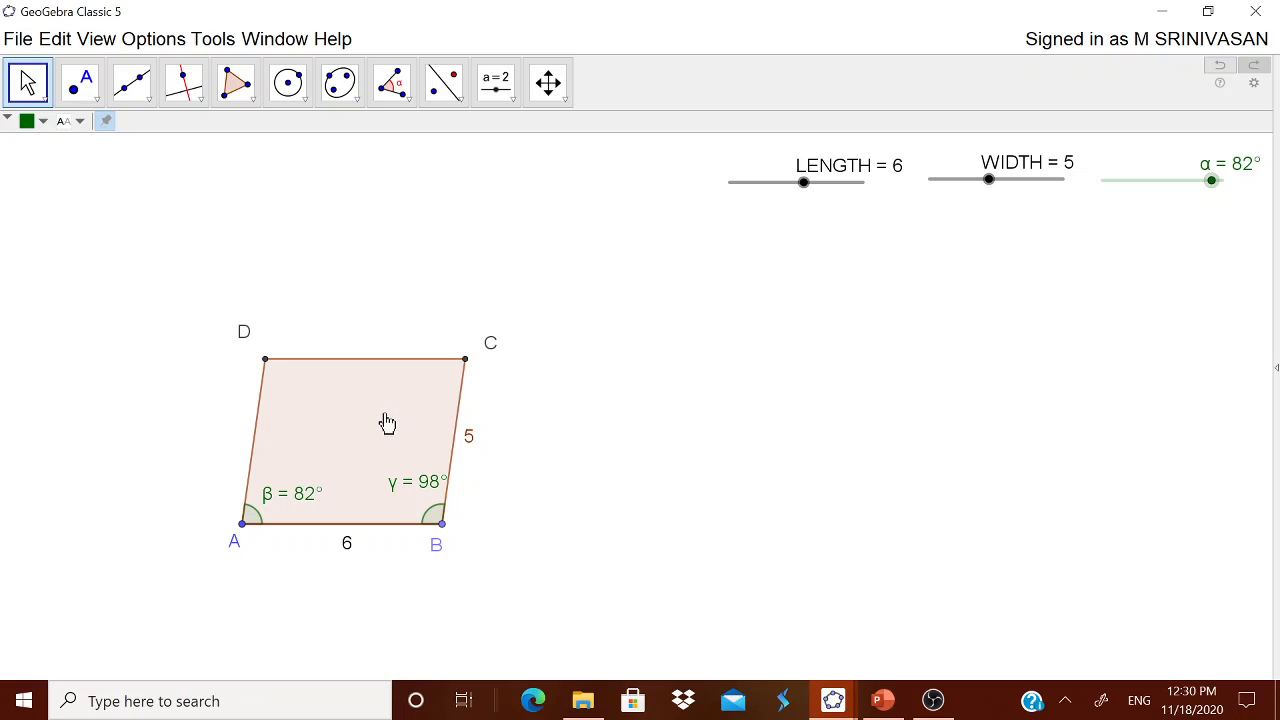
Step: Mark the interior angle at vertex D using points A, D and C
click(392, 82)
click(242, 530)
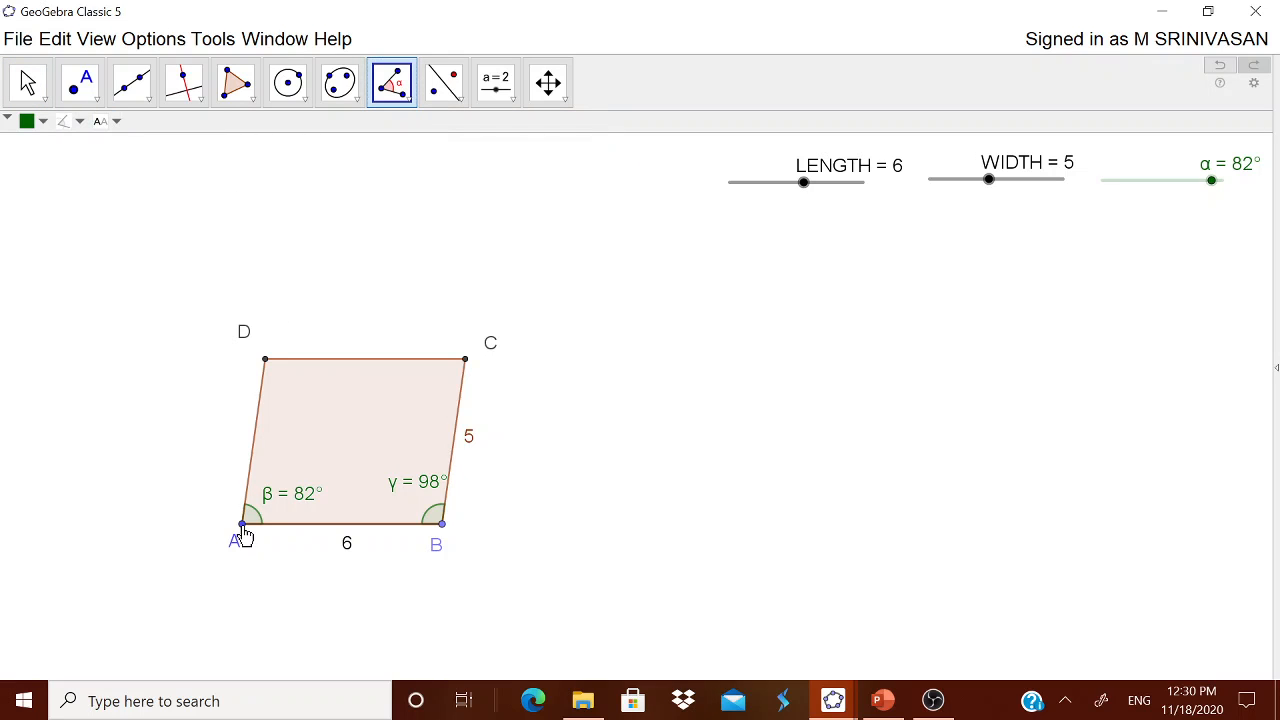
click(266, 364)
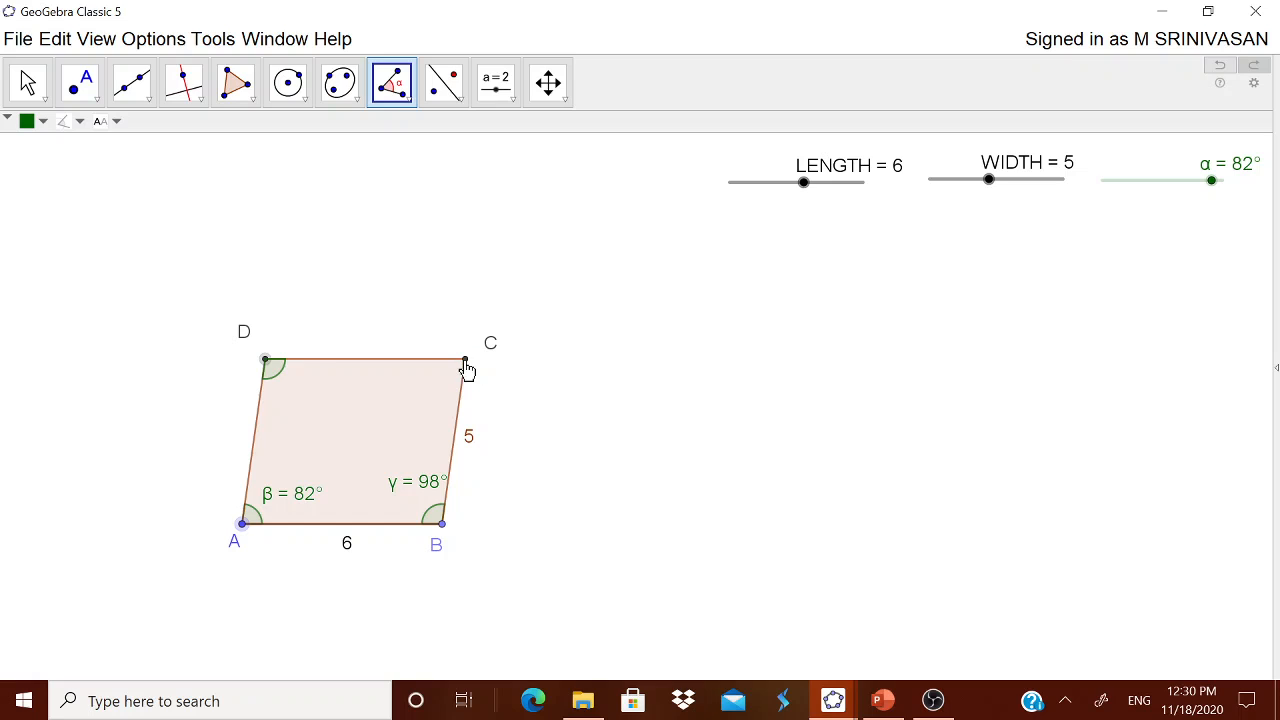
click(465, 361)
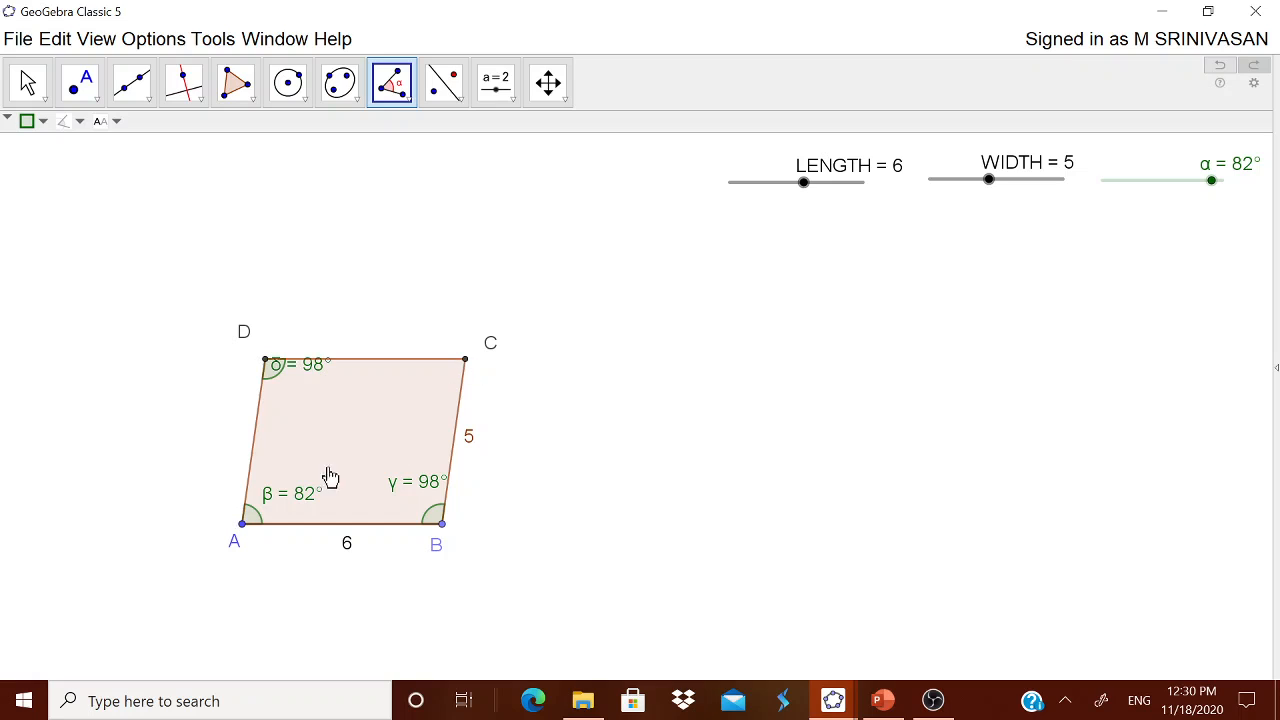
Step: Mark the interior angle at vertex C using points D, C and B, and move the ε and δ labels inside the figure
click(243, 526)
click(266, 364)
key(Escape)
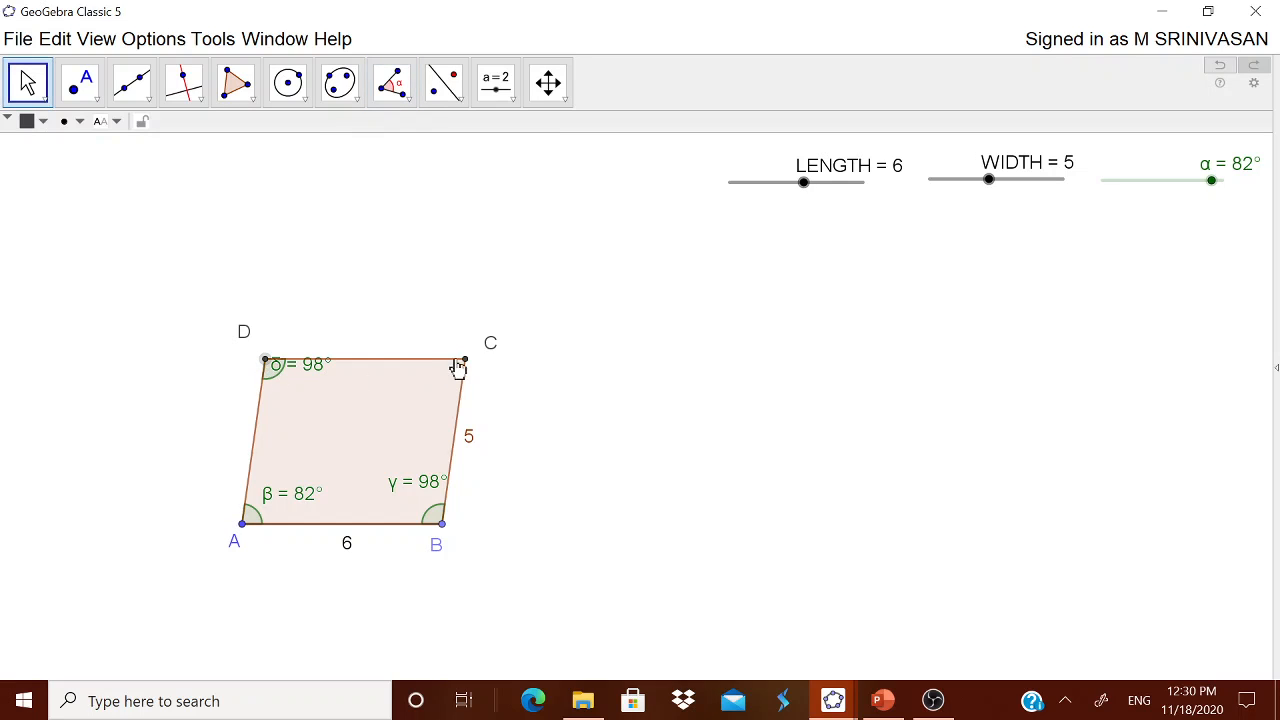
click(392, 84)
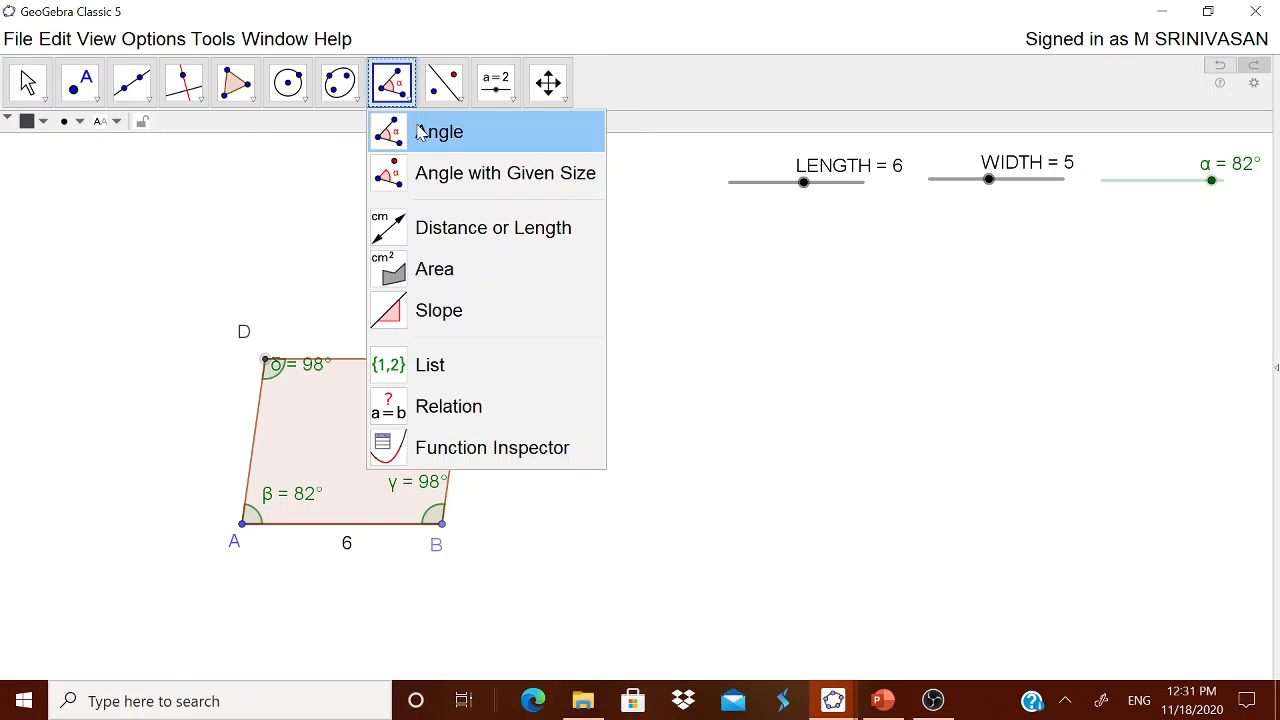
click(420, 133)
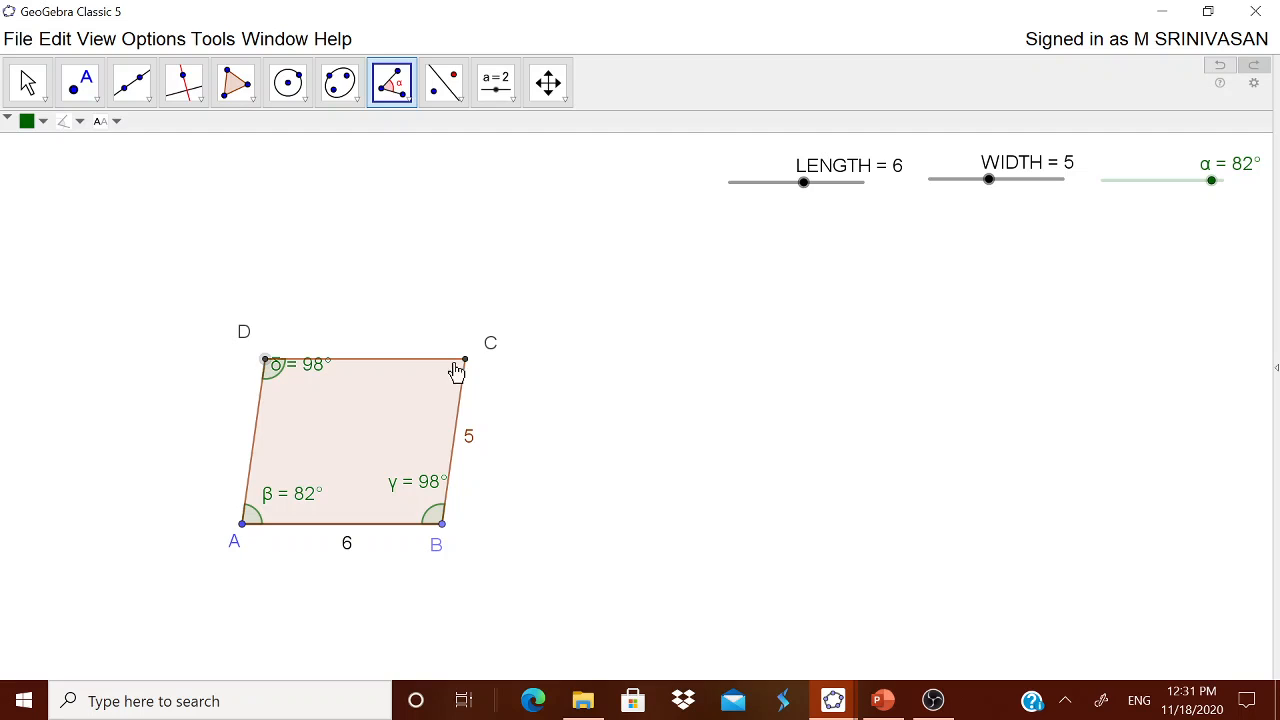
click(464, 361)
click(443, 525)
key(Escape)
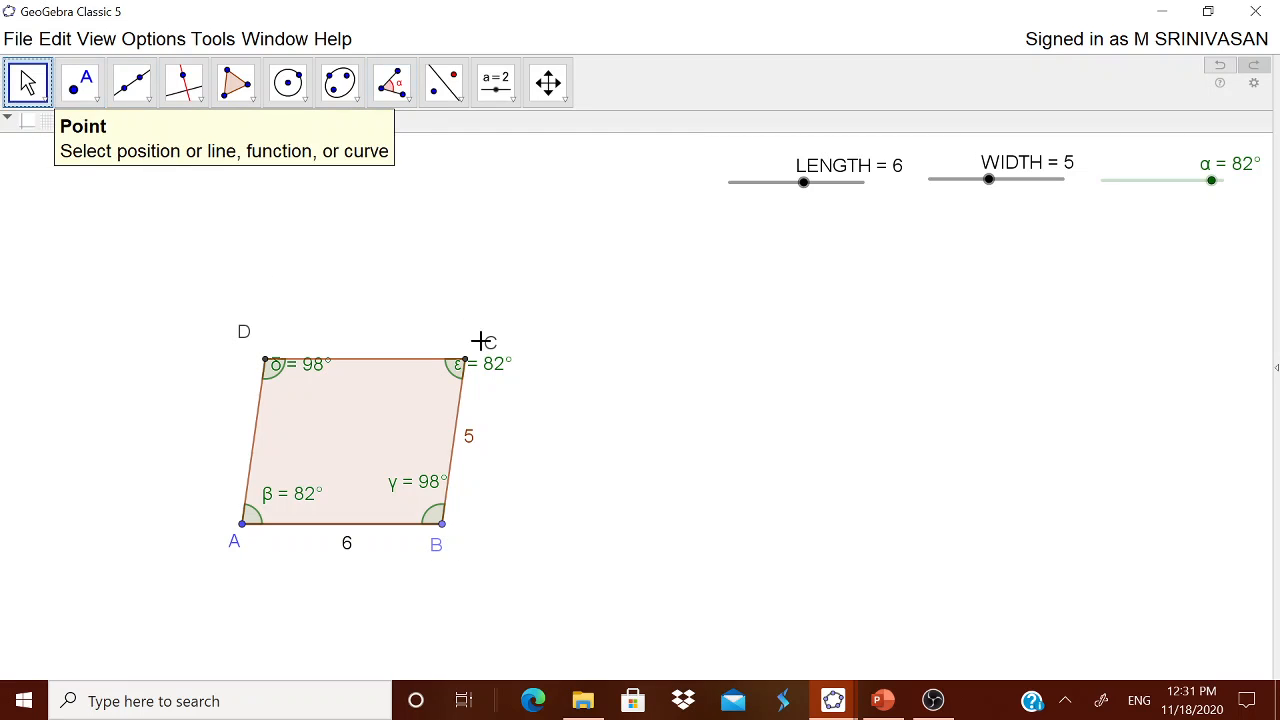
drag(508, 371, 451, 396)
drag(304, 388, 309, 416)
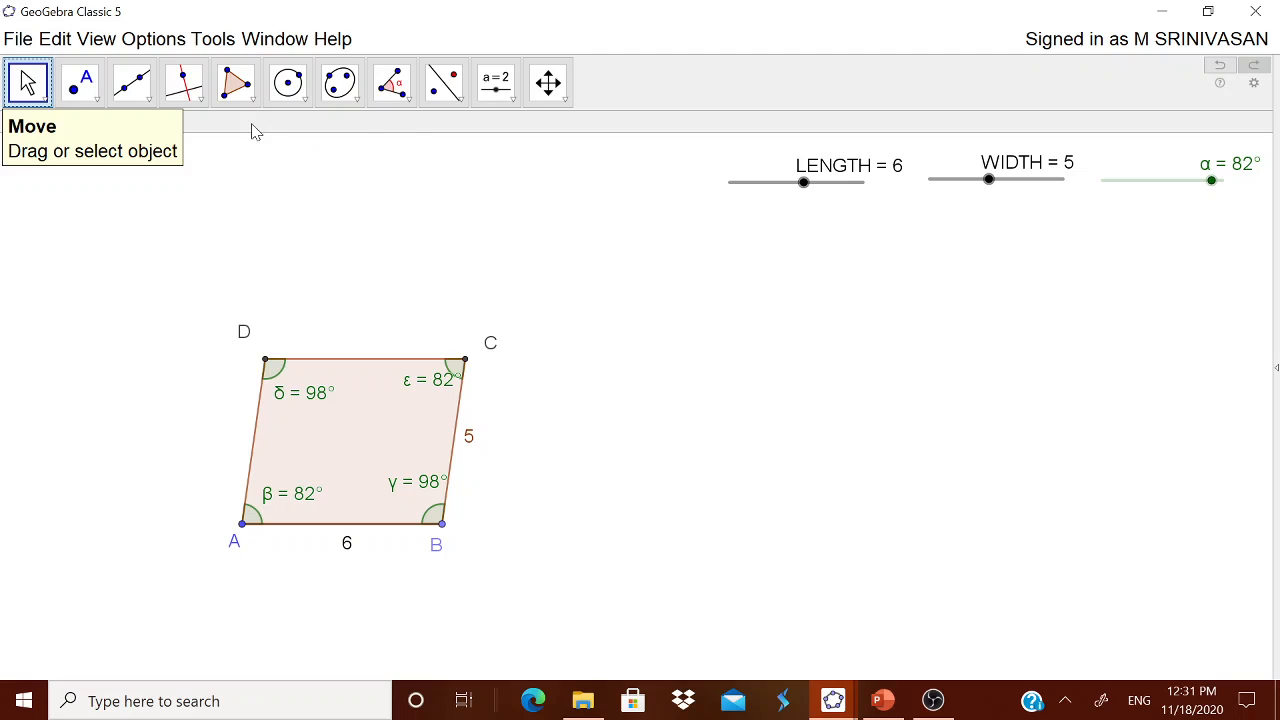
Step: Draw the diagonals AC and BD of the parallelogram as segments
click(134, 86)
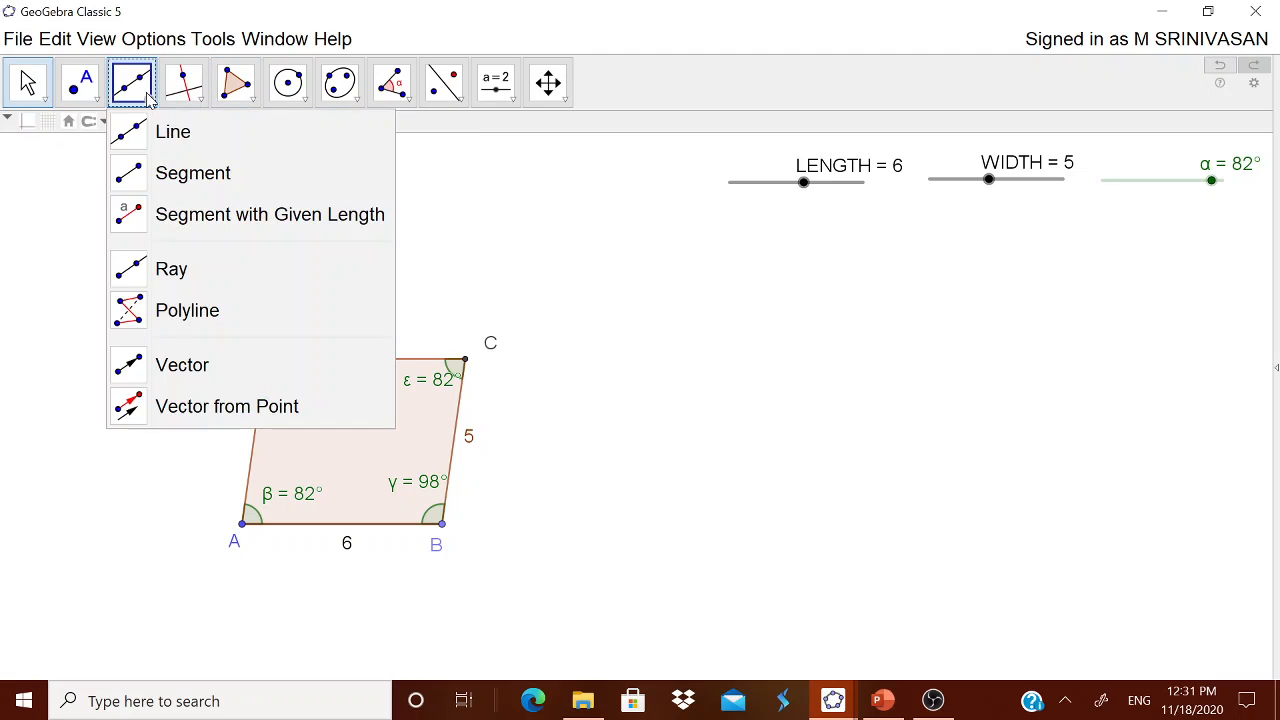
click(162, 176)
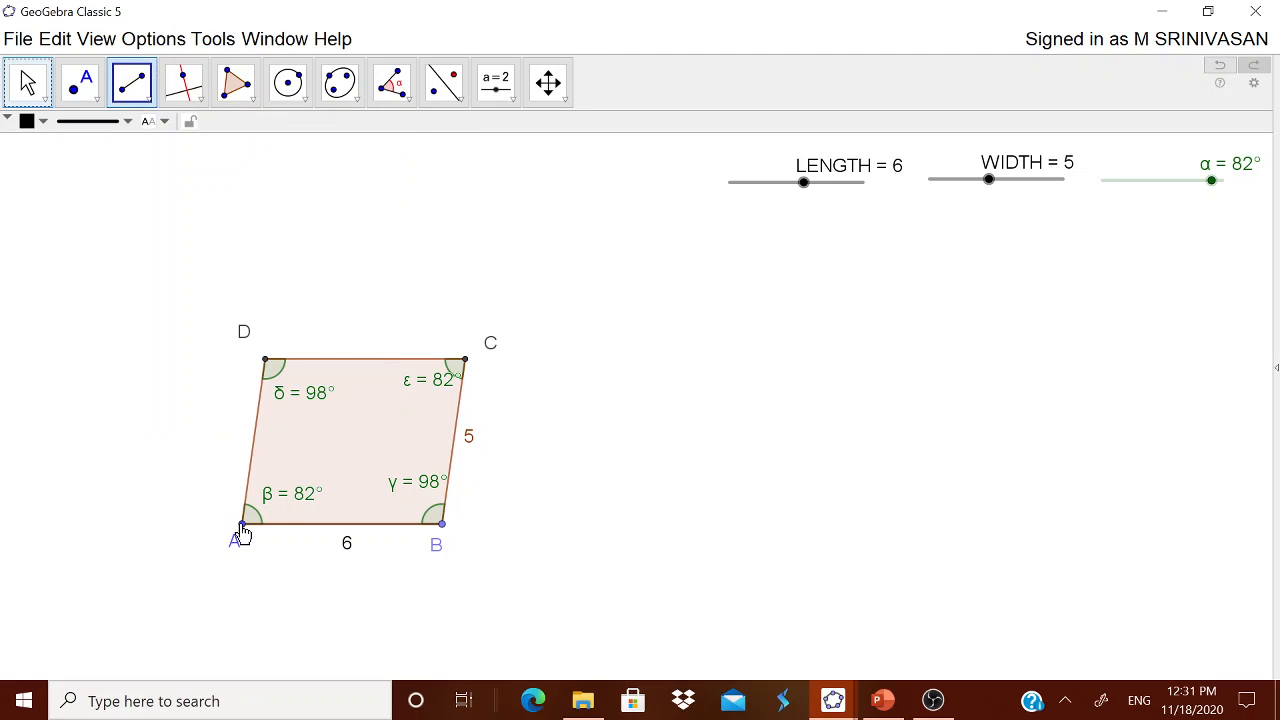
click(242, 524)
click(464, 359)
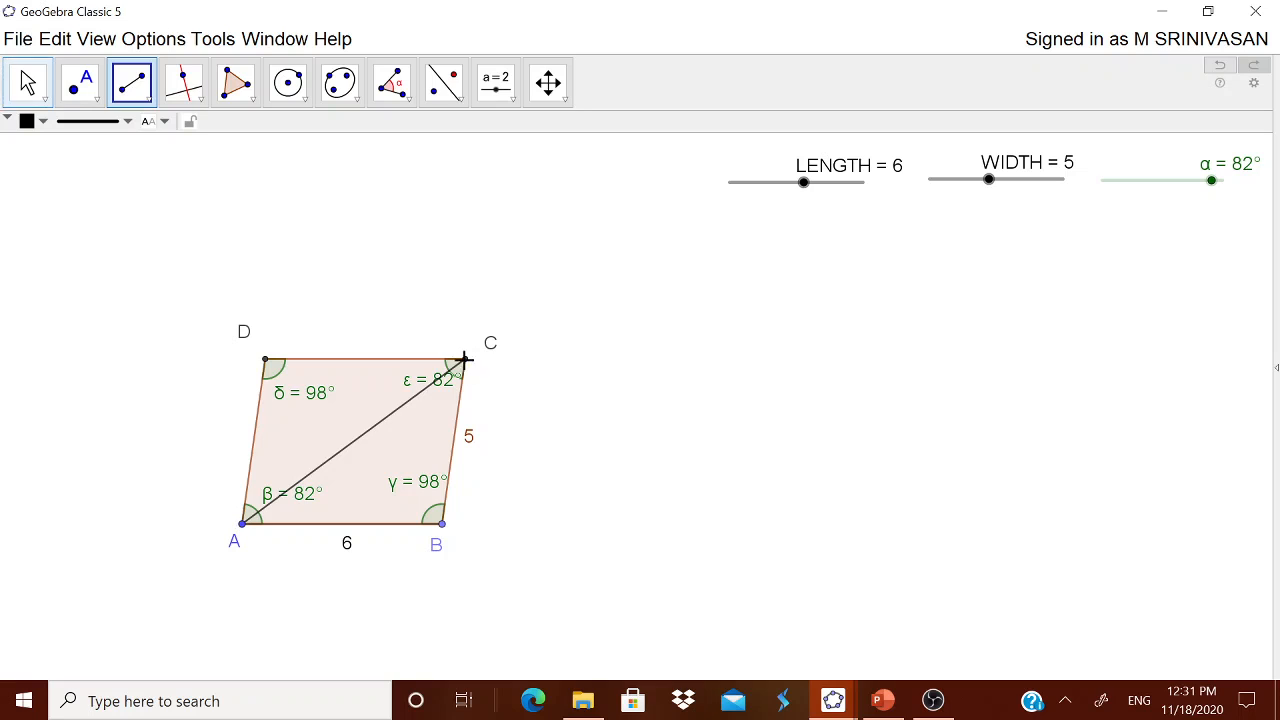
click(442, 526)
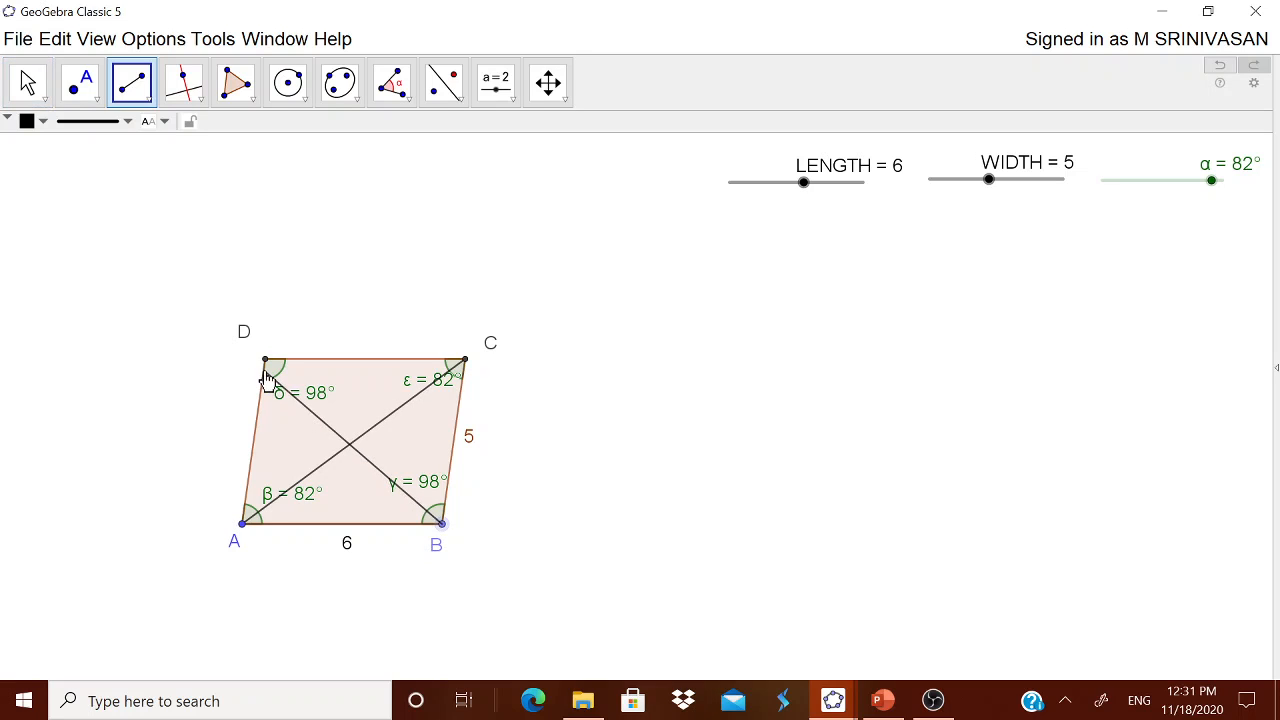
click(266, 362)
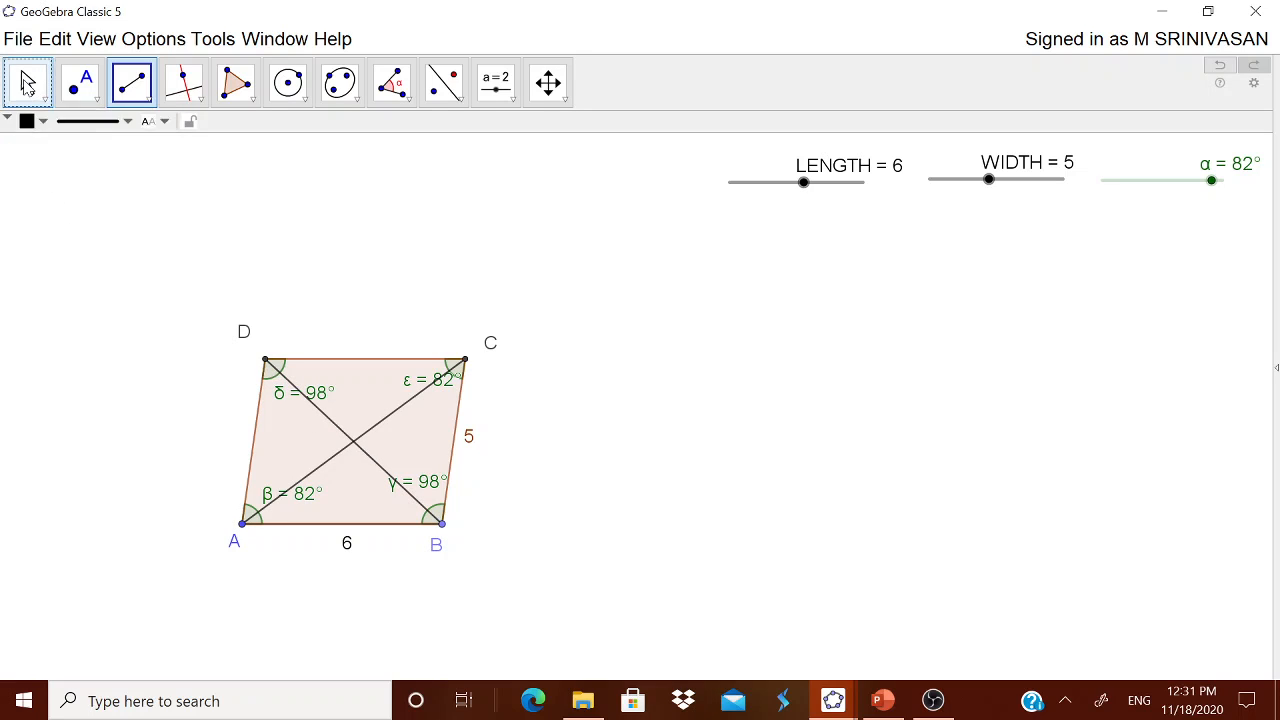
click(27, 82)
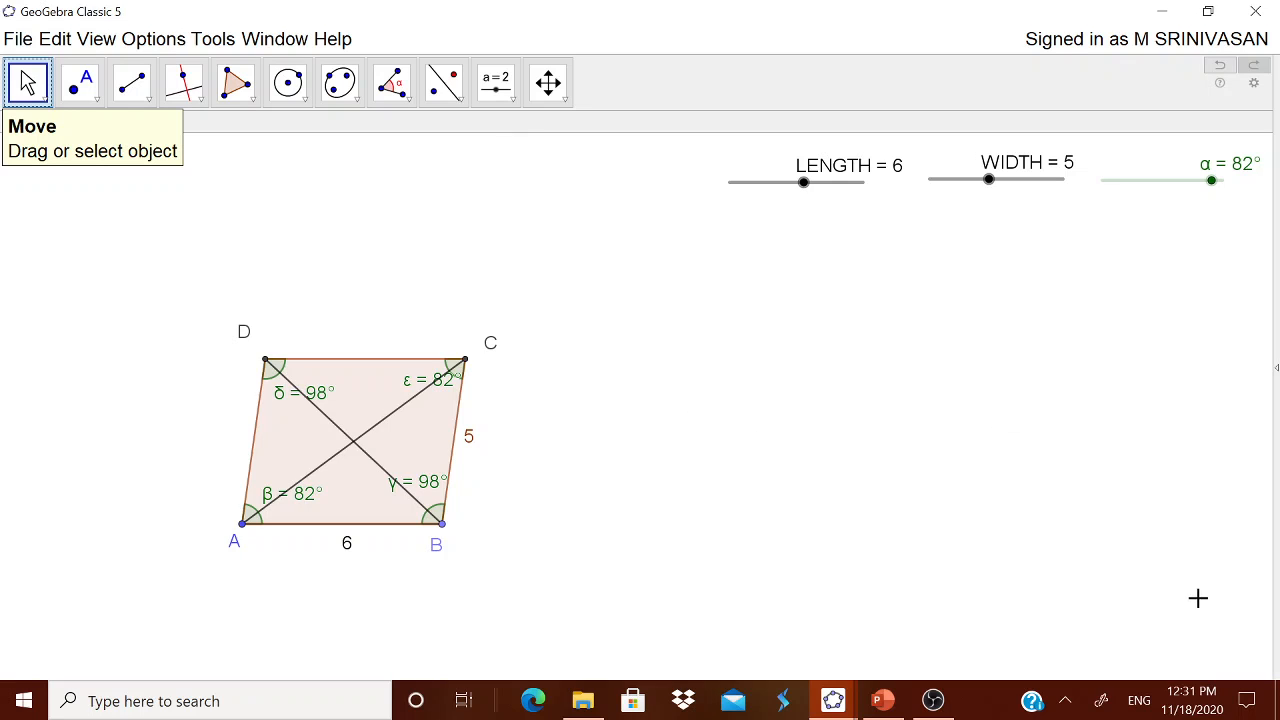
Step: Start a text object in the empty area beside the parallelogram with the content "∠A=", using the angle symbol
click(503, 92)
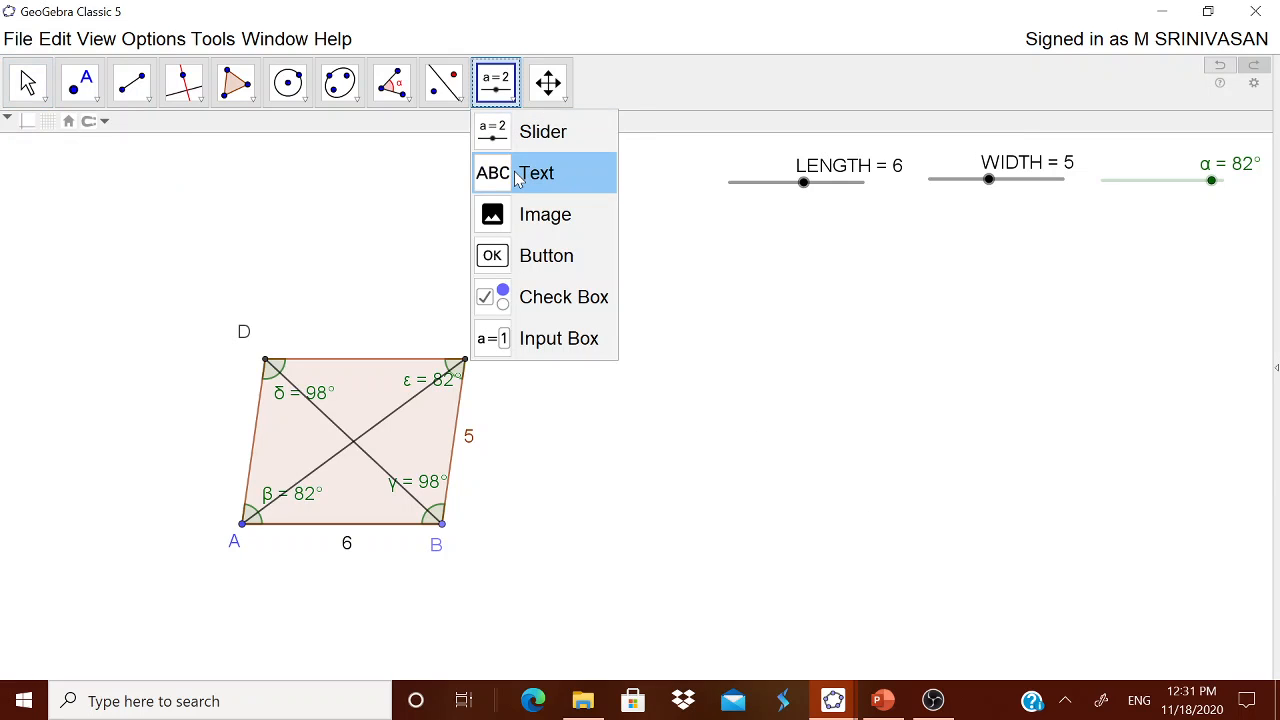
click(536, 173)
click(749, 309)
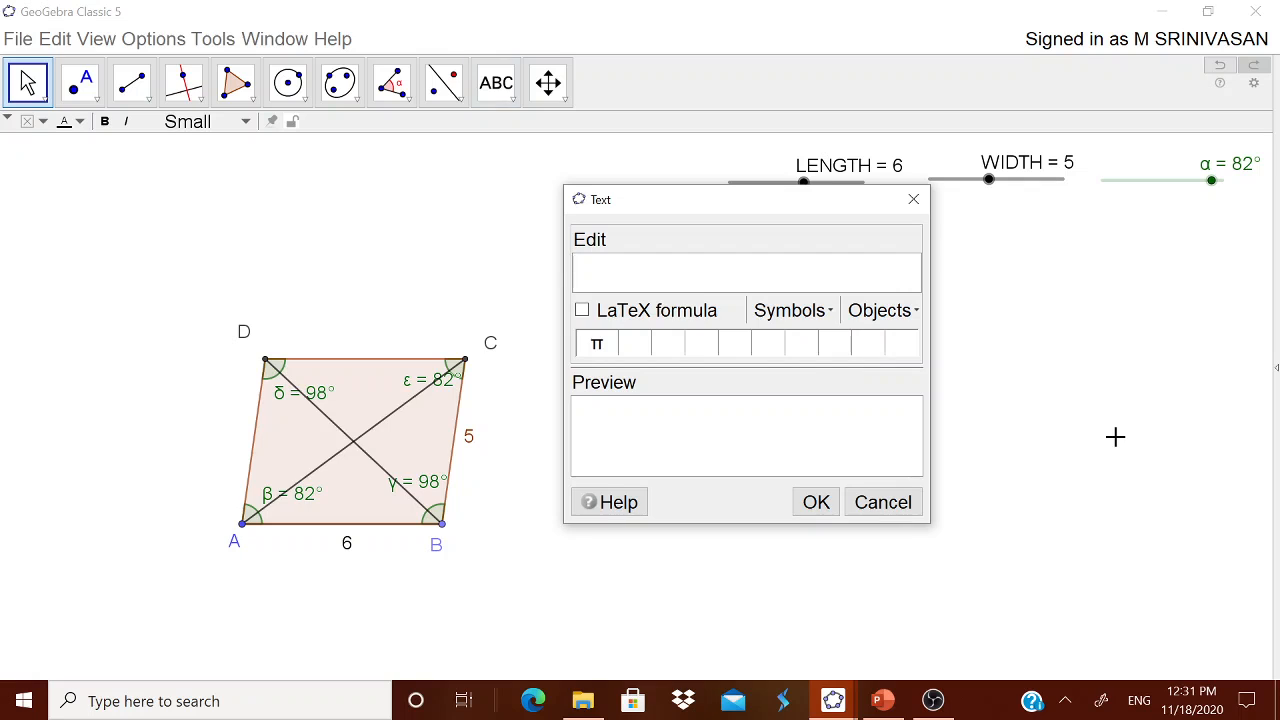
click(797, 310)
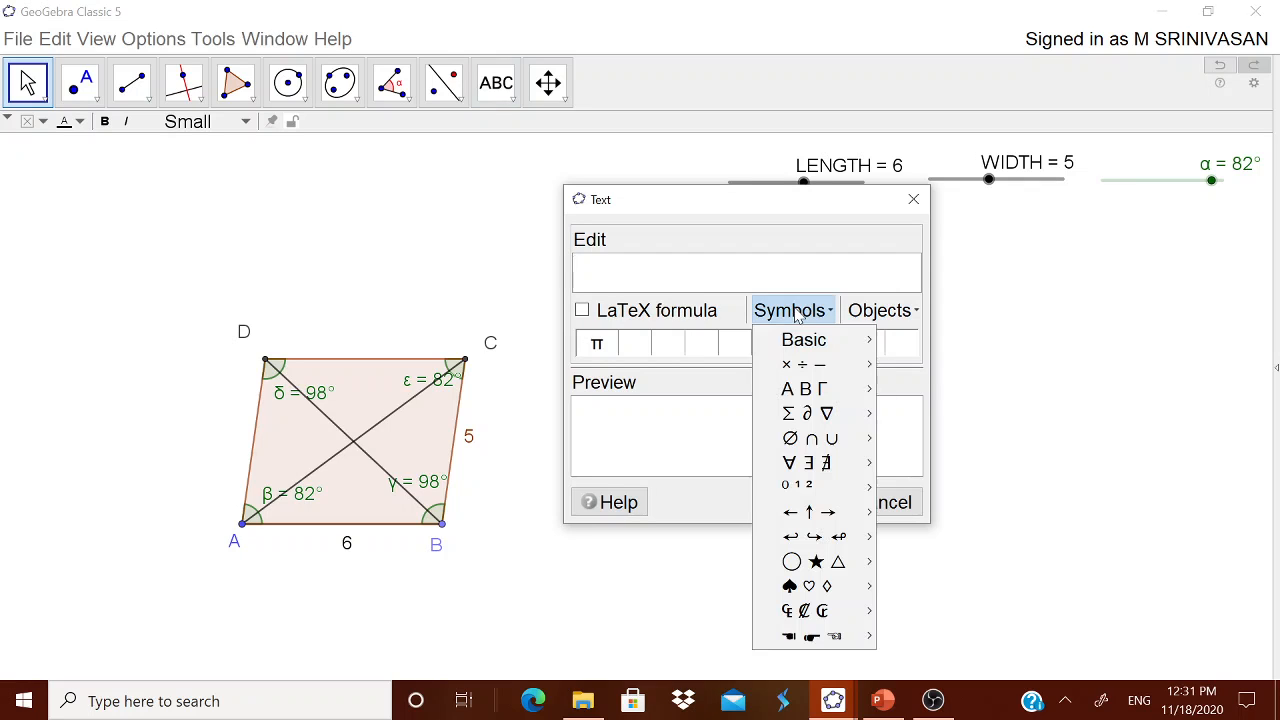
mouse_move(795, 343)
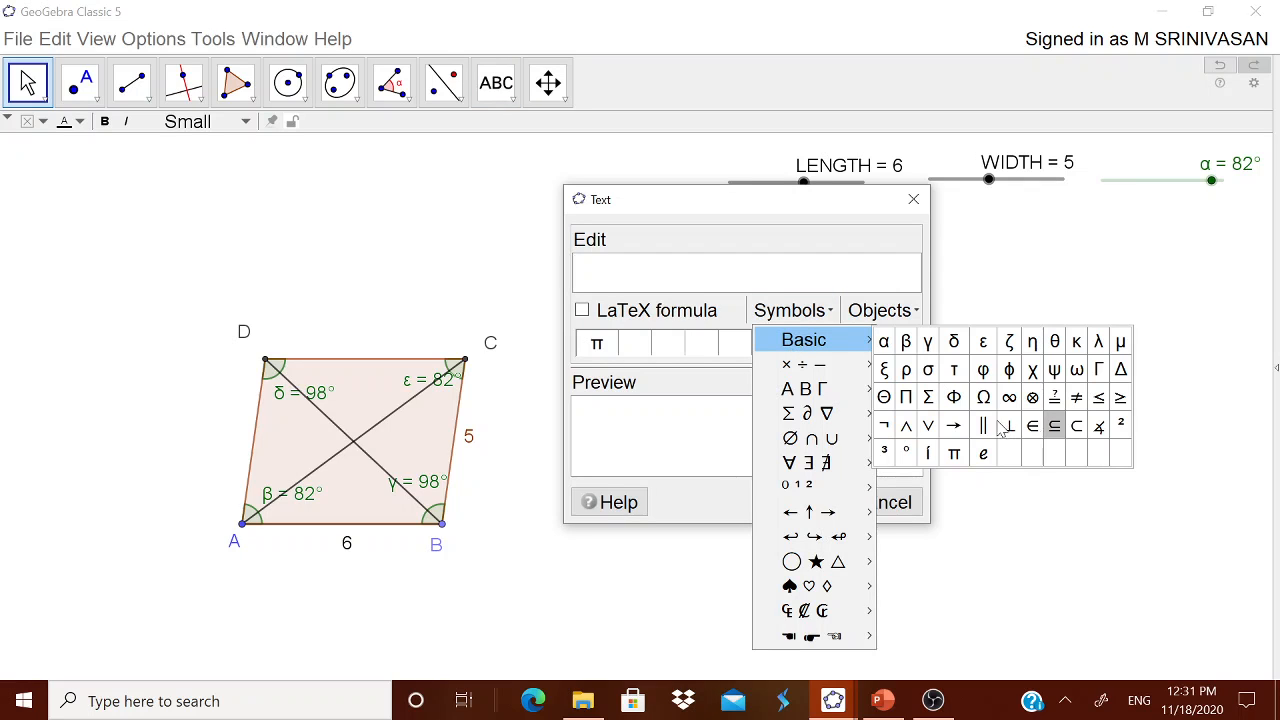
mouse_move(845, 362)
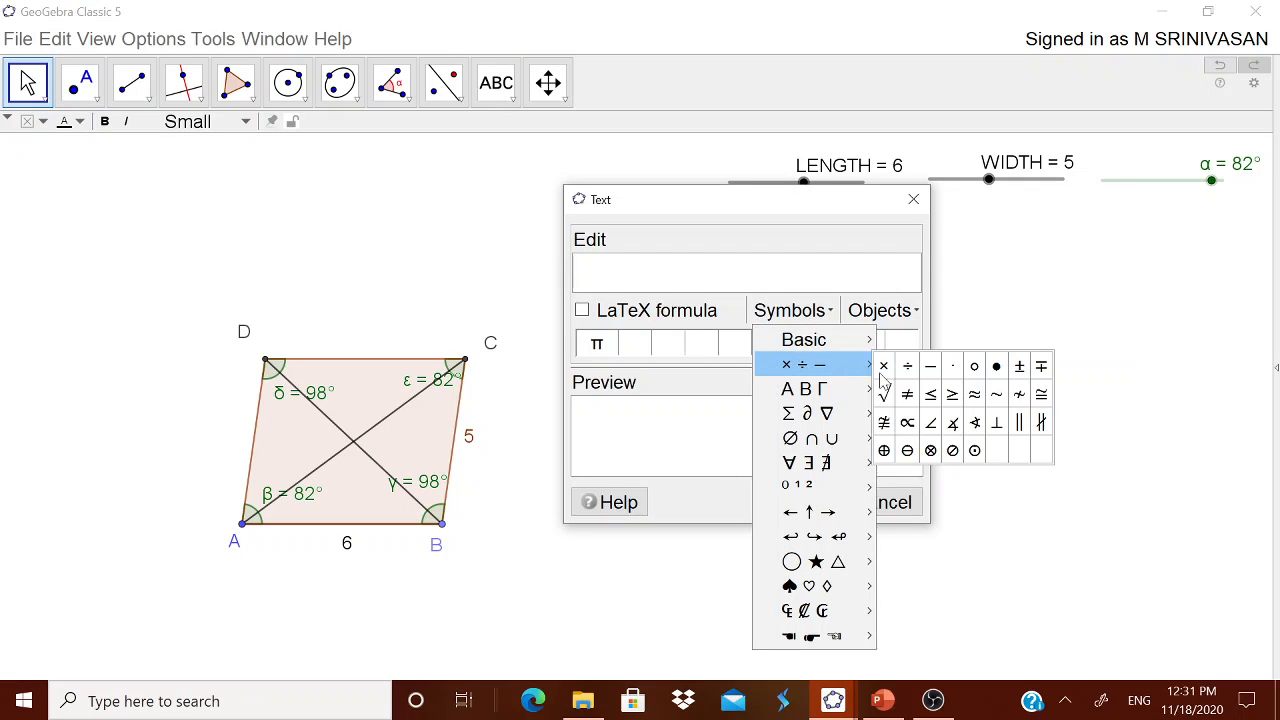
click(930, 421)
text(A)
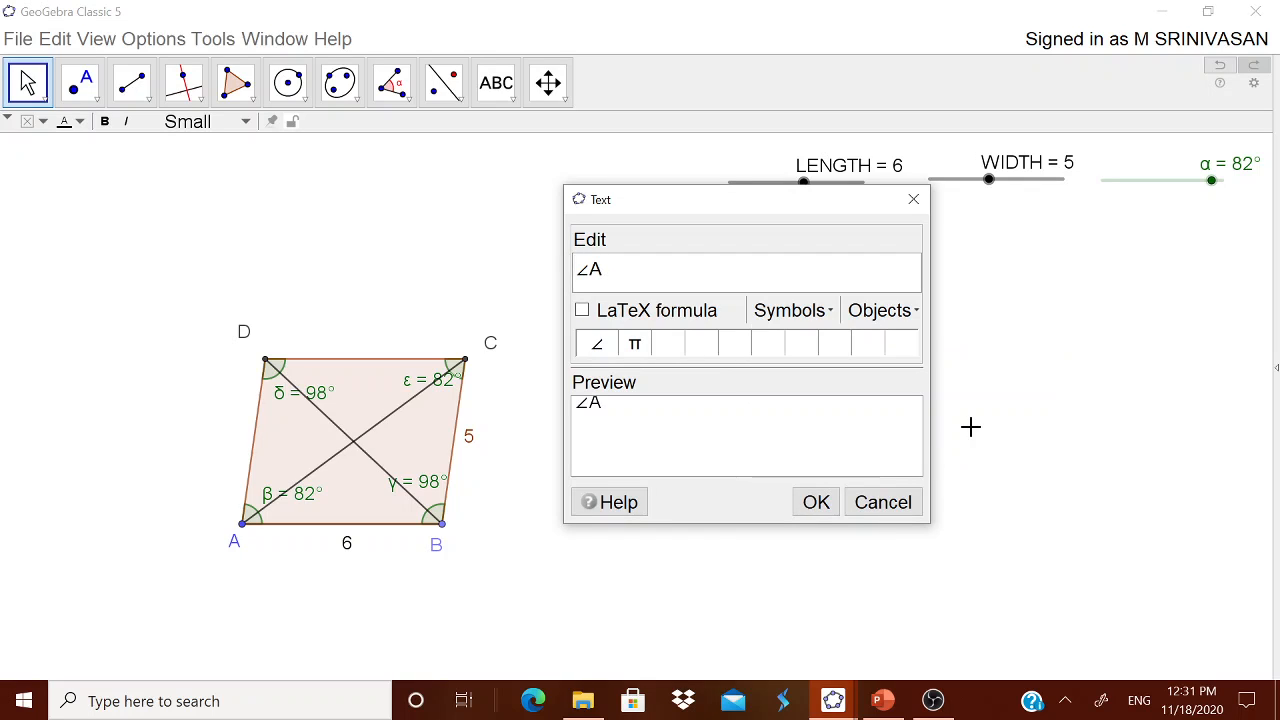
text(=)
Step: Link angle β into the ∠A text as its dynamic value, and place the finished text just below the LENGTH slider
click(884, 310)
scroll(878, 478, down, 2)
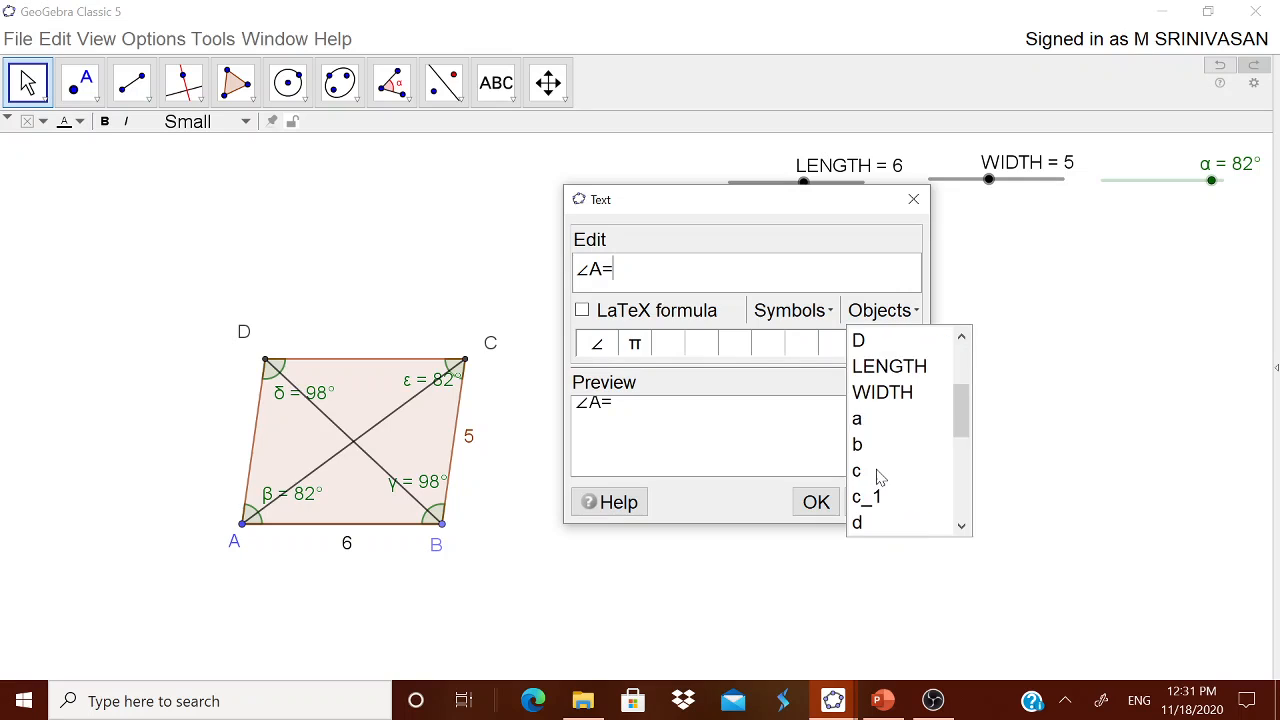
scroll(878, 478, down, 4)
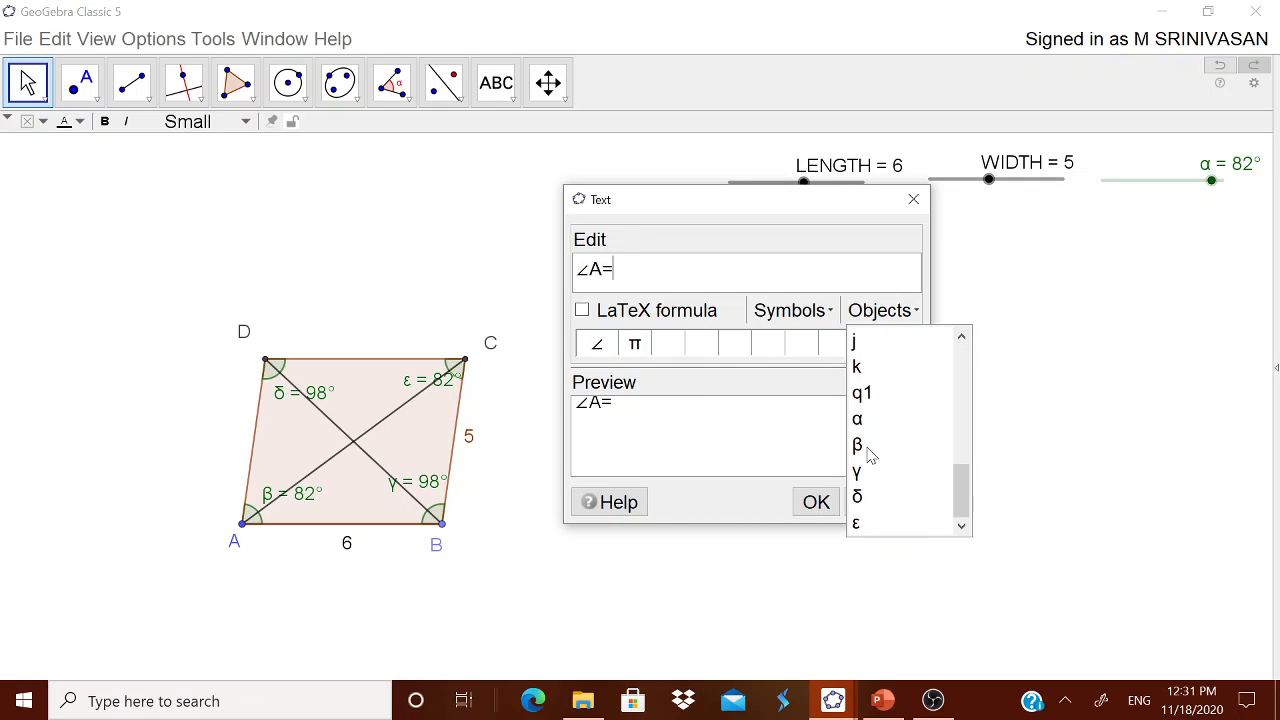
click(858, 445)
click(812, 506)
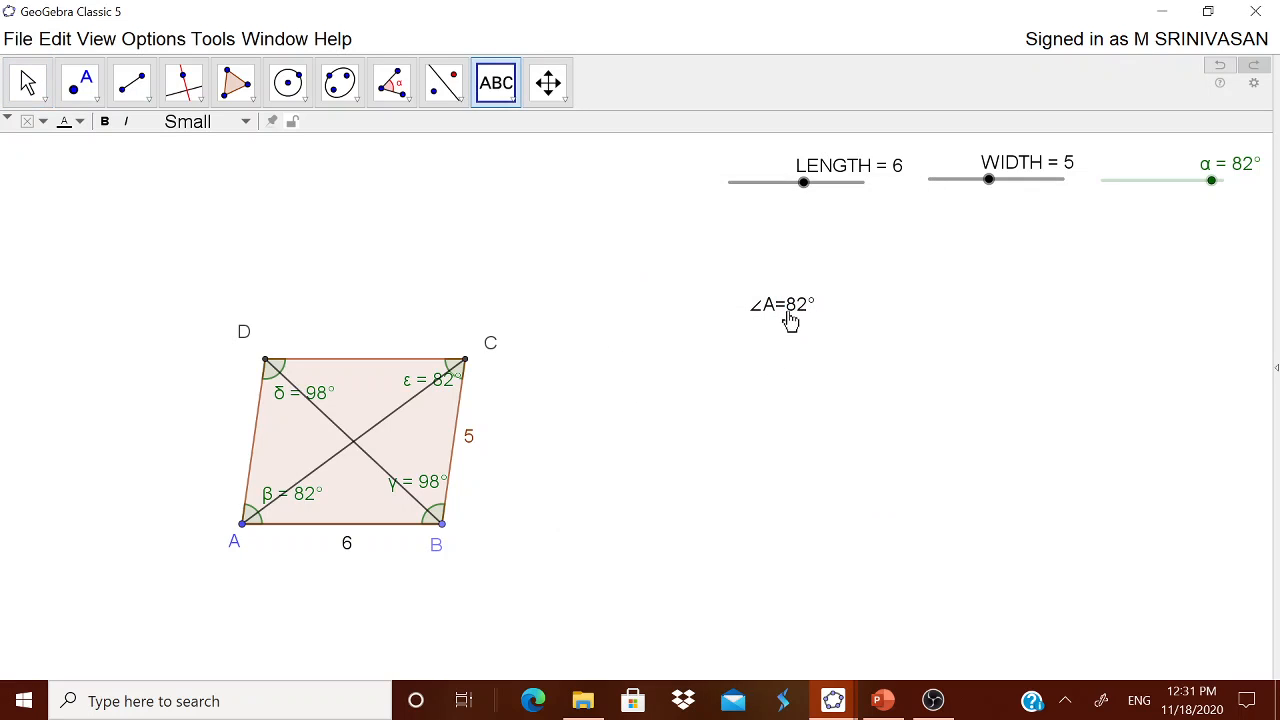
drag(790, 320, 837, 258)
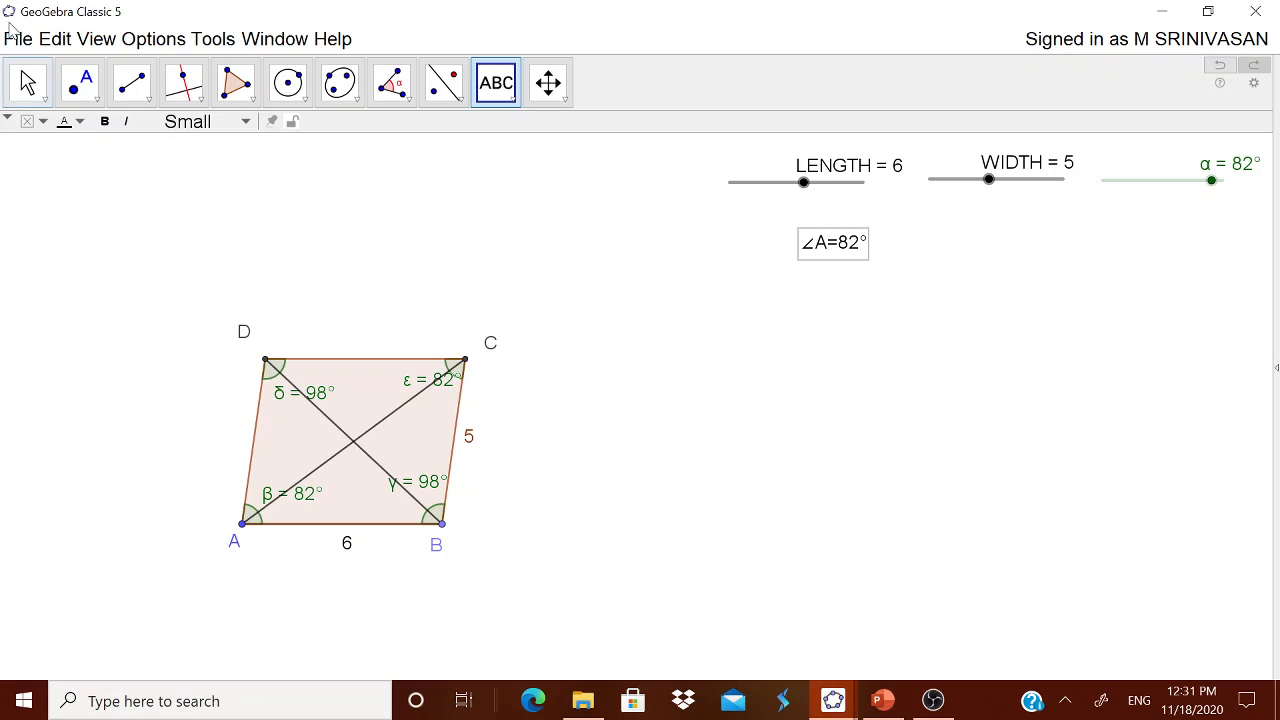
Step: Move point B slightly upward to tilt the parallelogram, and set the α slider to 67°
click(28, 82)
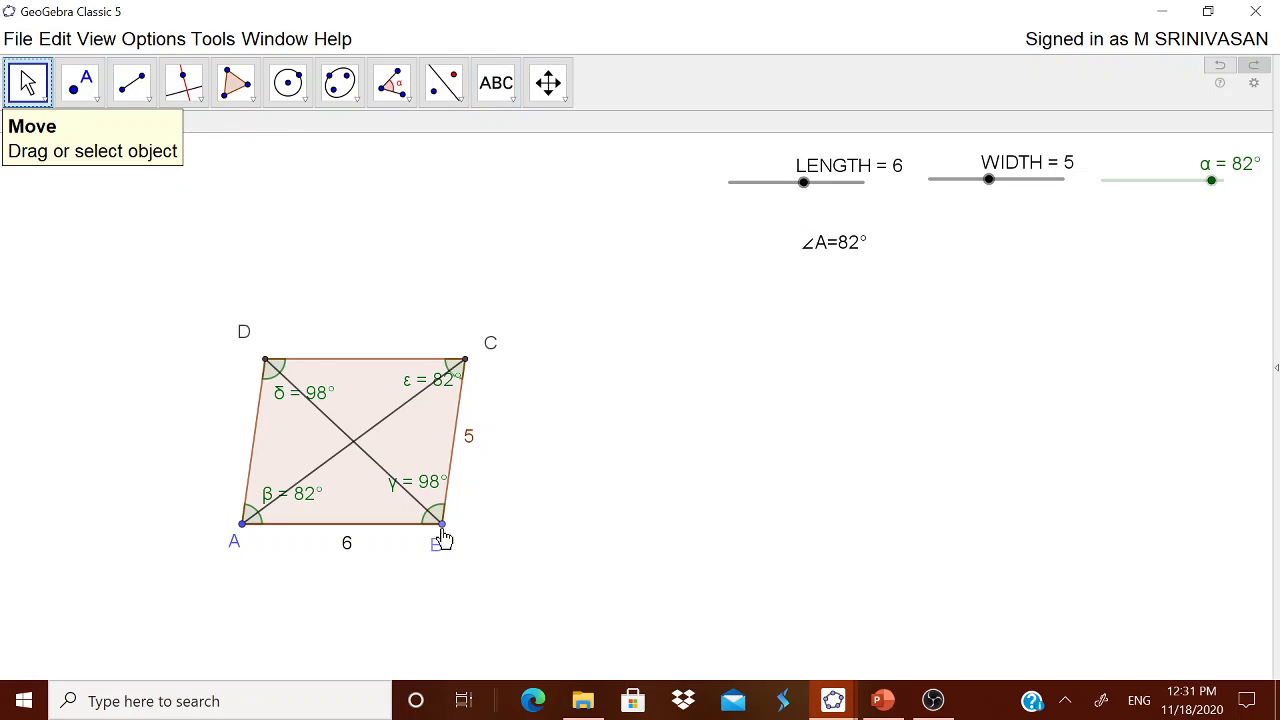
mouse_move(443, 538)
mouse_down()
mouse_move(540, 546)
mouse_move(494, 491)
mouse_move(441, 516)
mouse_up()
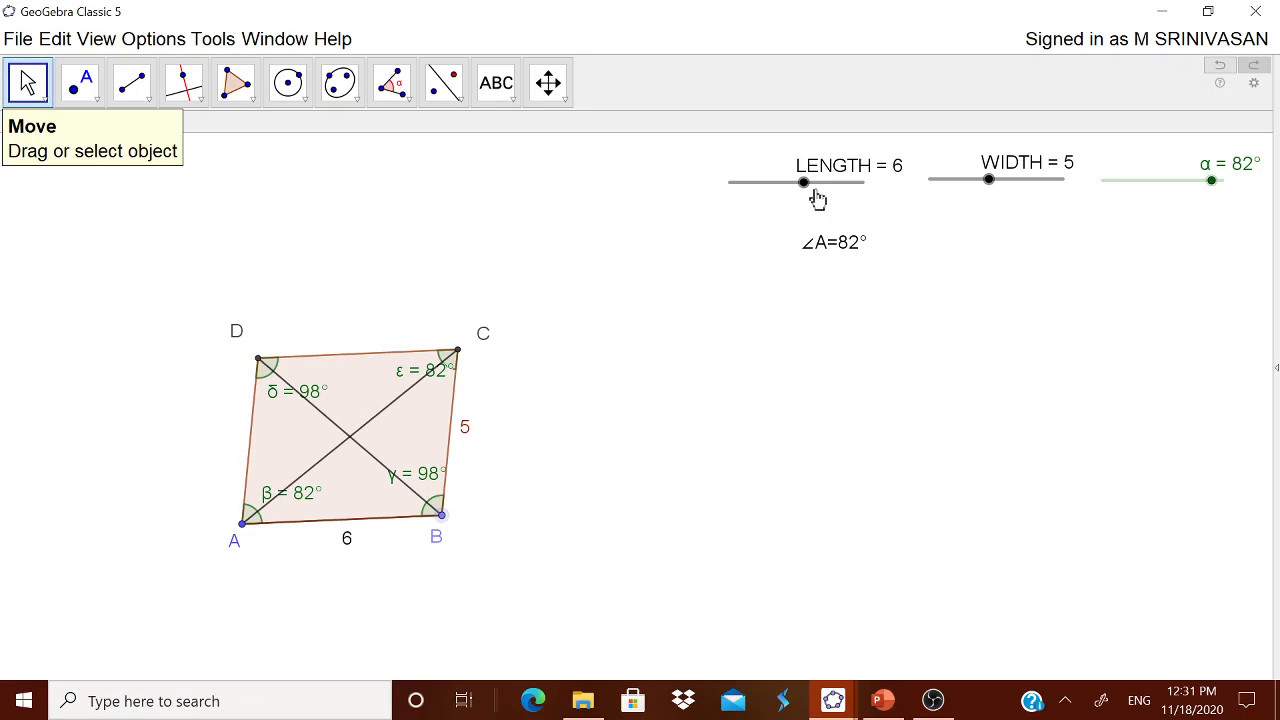
mouse_move(1213, 186)
mouse_down()
mouse_move(1183, 189)
mouse_move(1234, 191)
mouse_move(1180, 200)
mouse_move(1194, 203)
mouse_up()
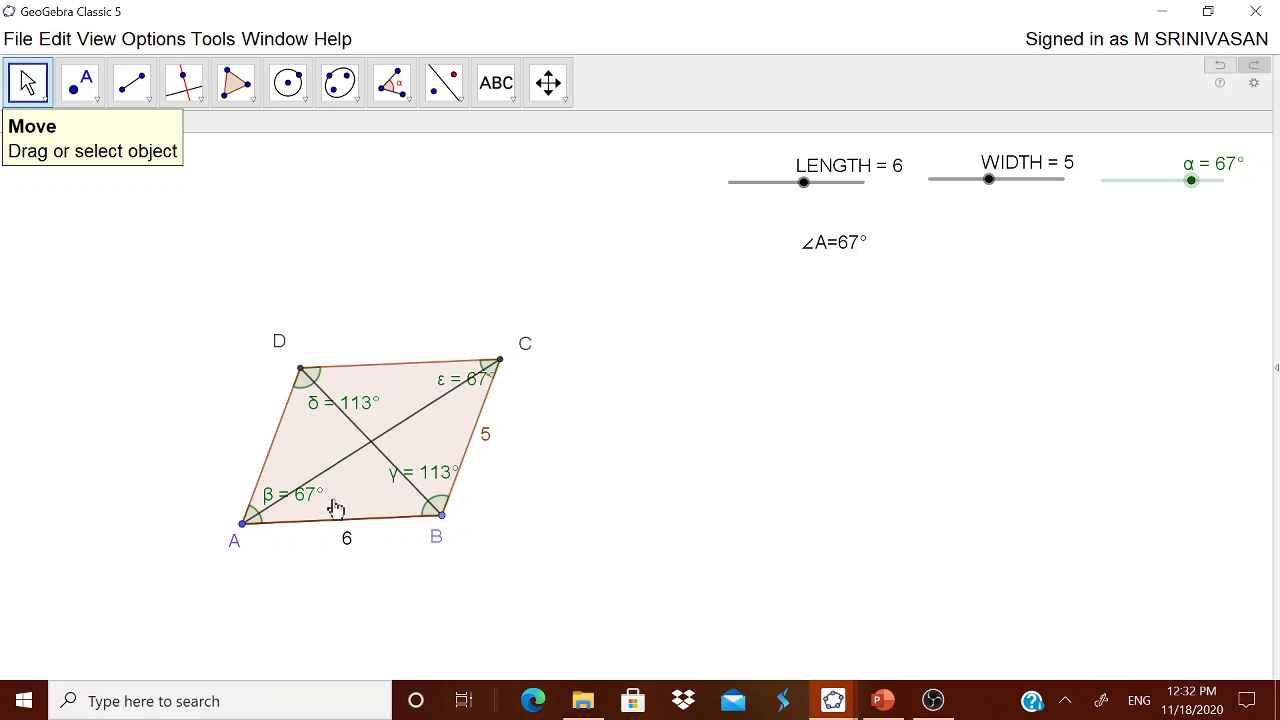
Step: Open the object properties of diagonal AC
click(335, 462)
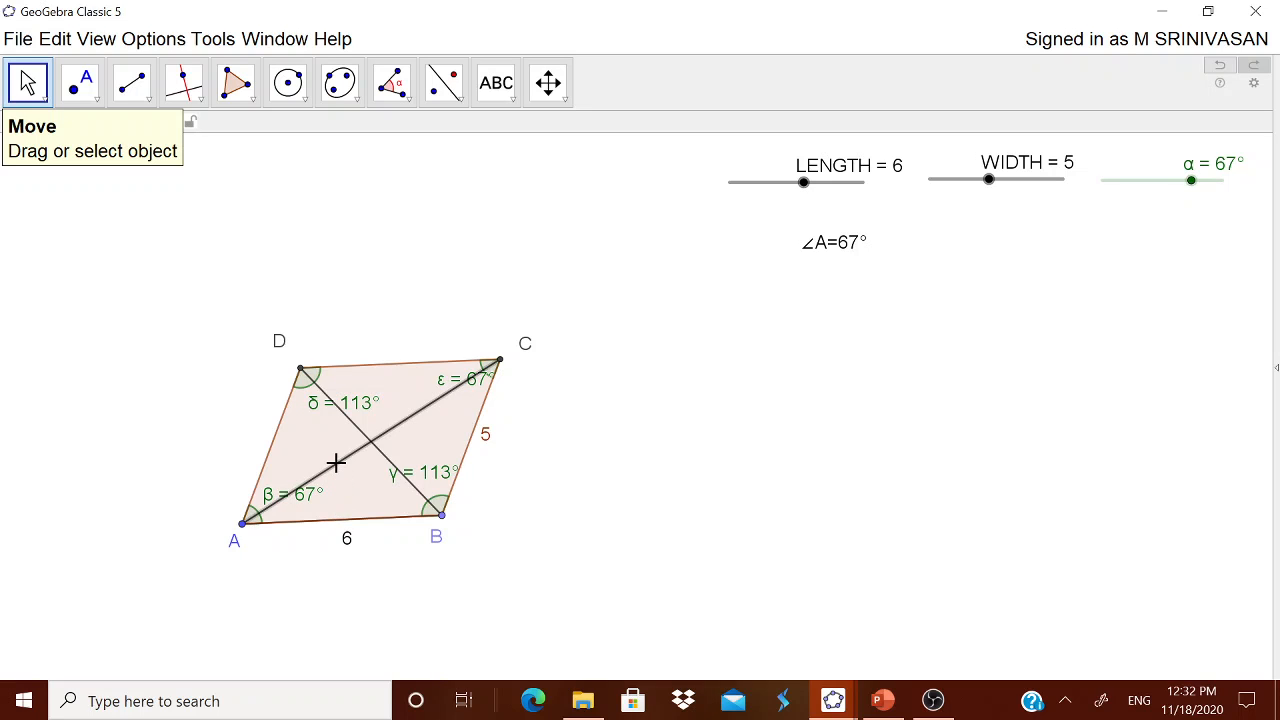
right_click(335, 462)
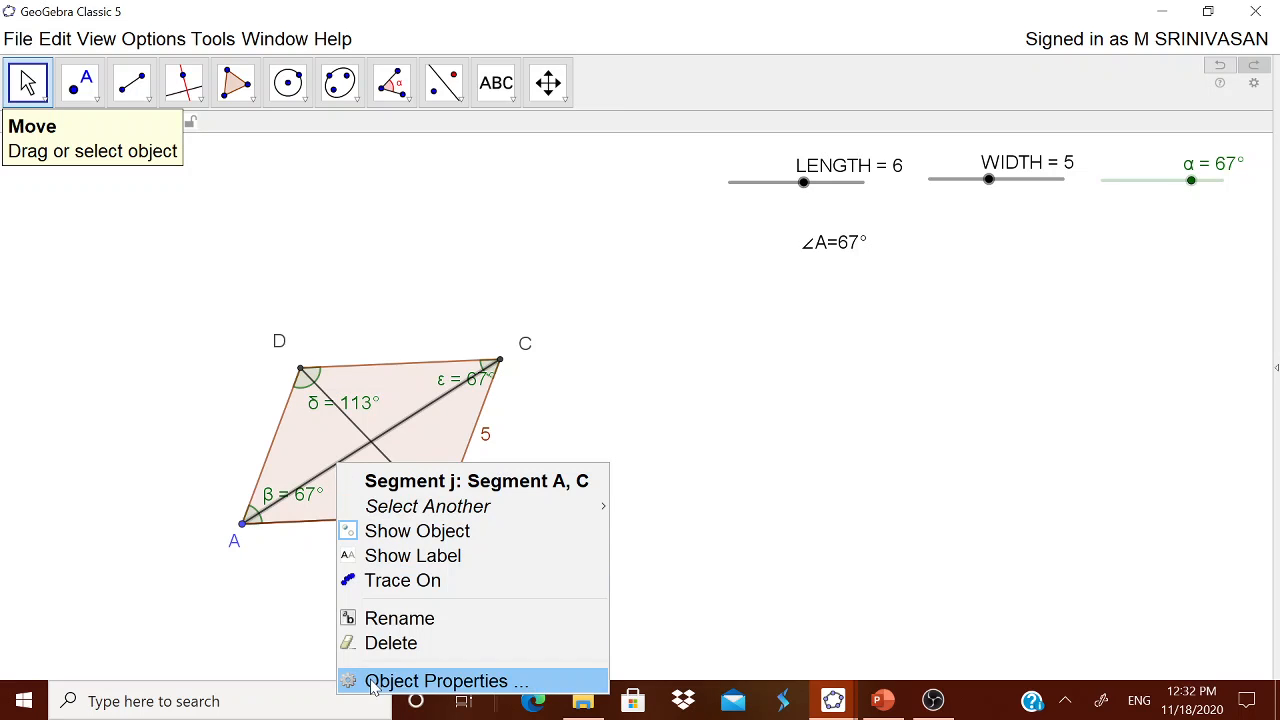
click(436, 681)
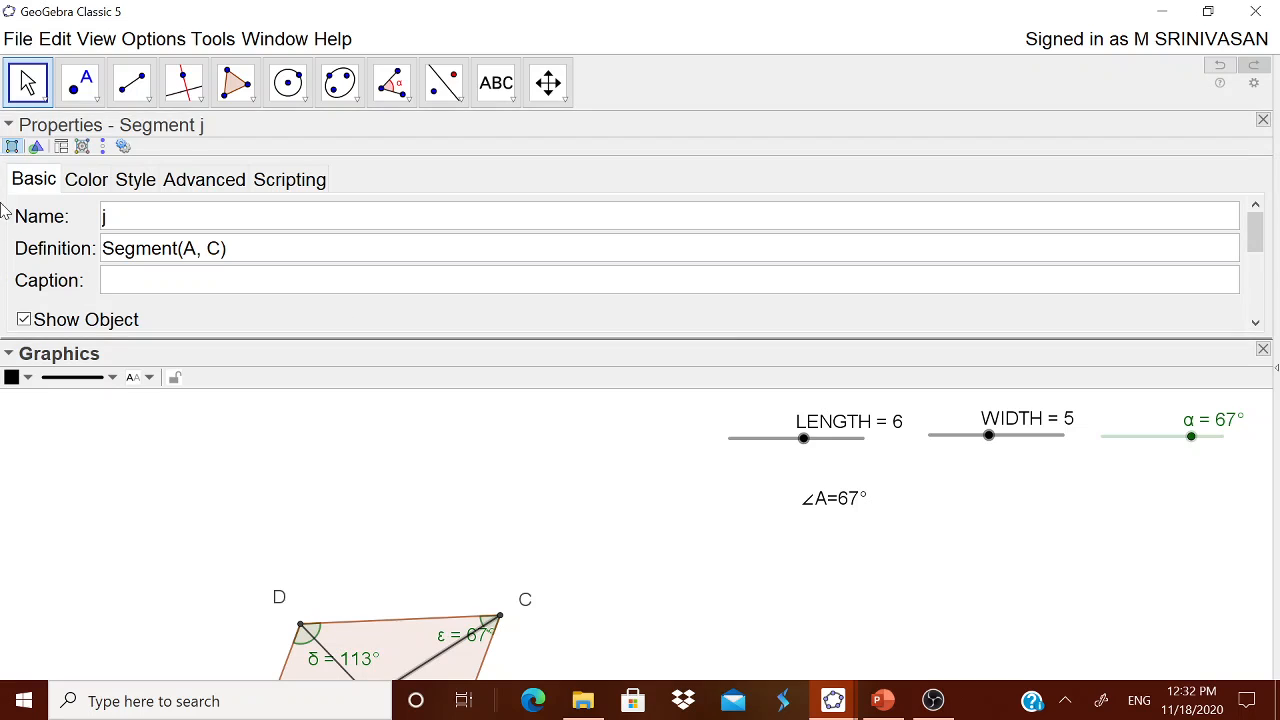
drag(51, 136, 167, 215)
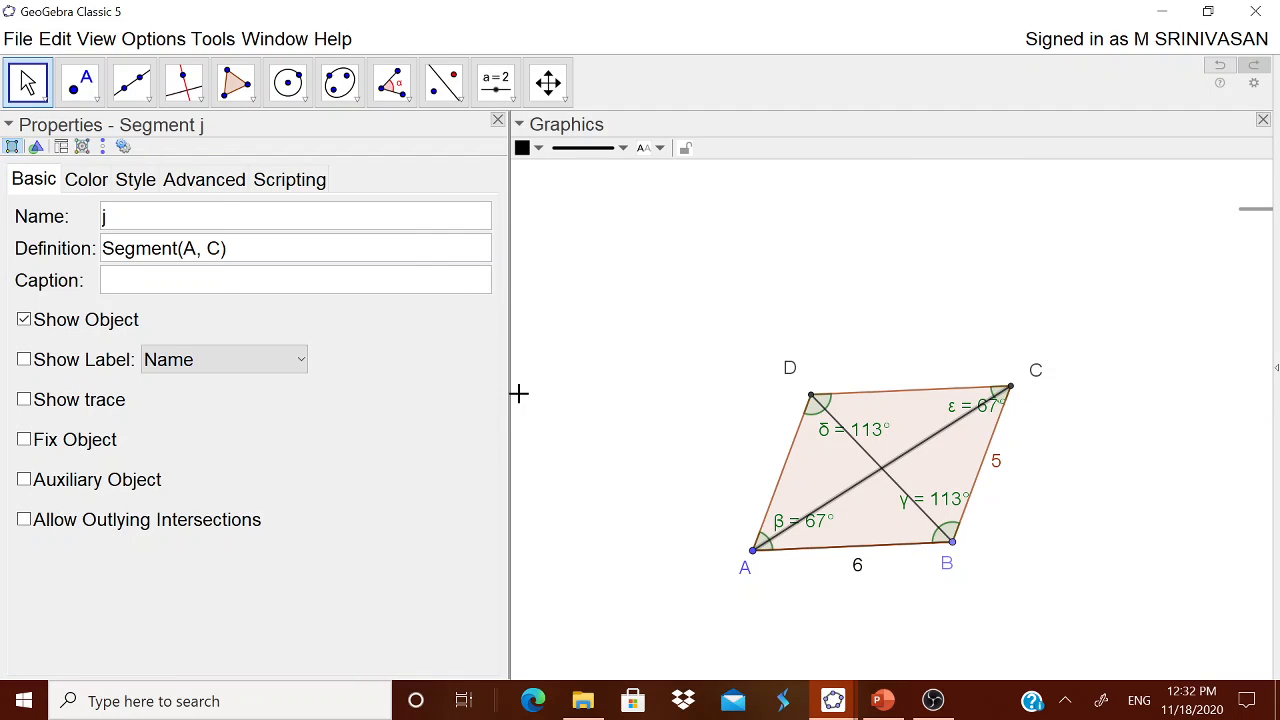
drag(234, 157, 460, 174)
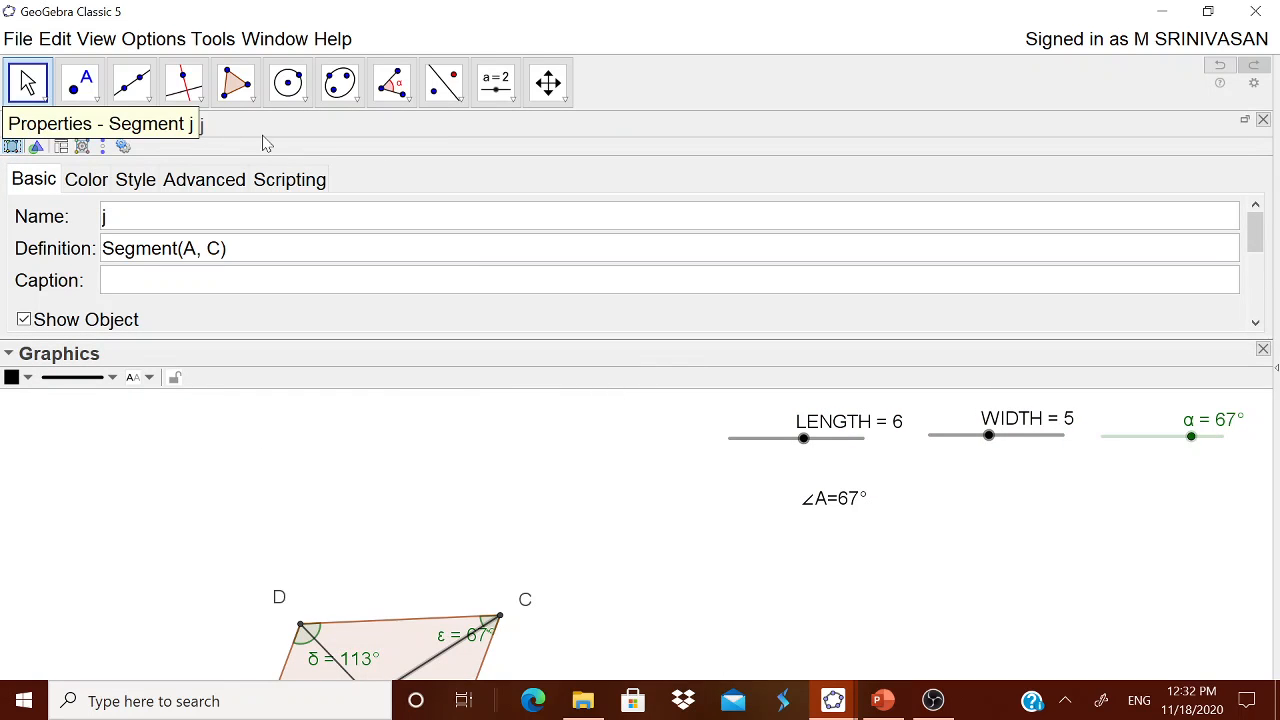
click(10, 128)
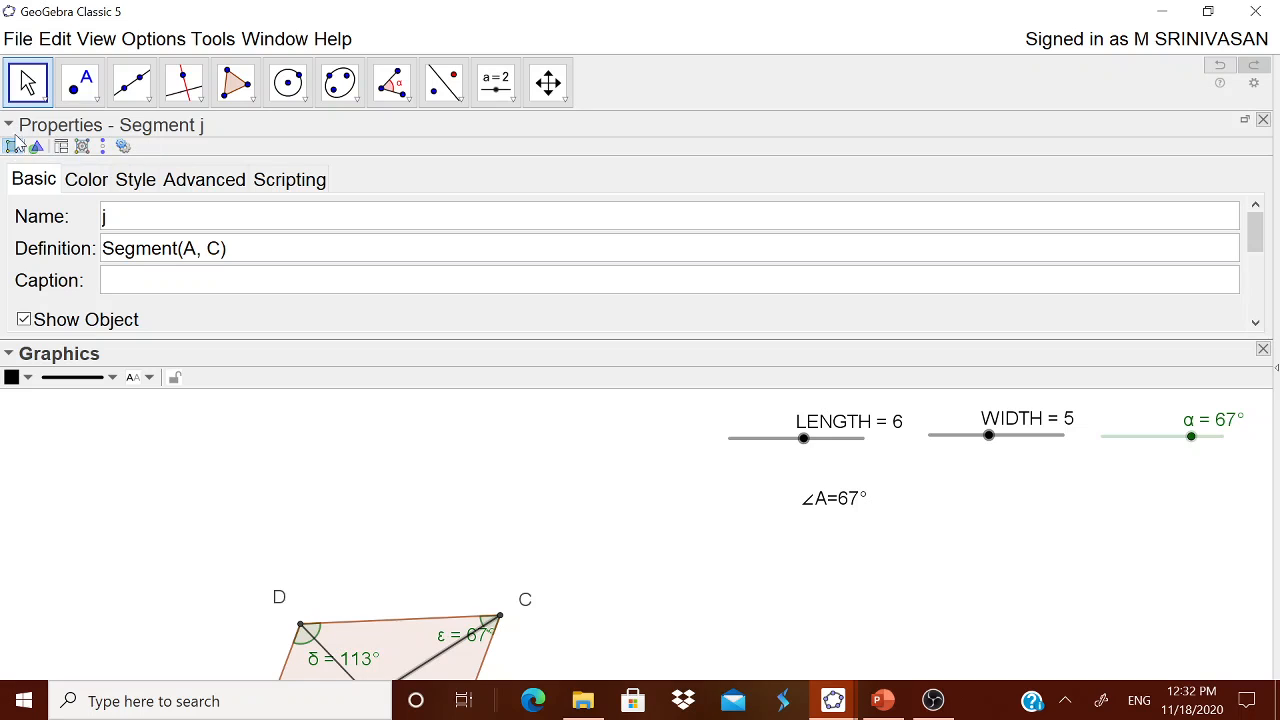
Step: Dock the properties view to the right of the graphics view and narrow it so the parallelogram and WIDTH slider have room
drag(345, 207, 1099, 324)
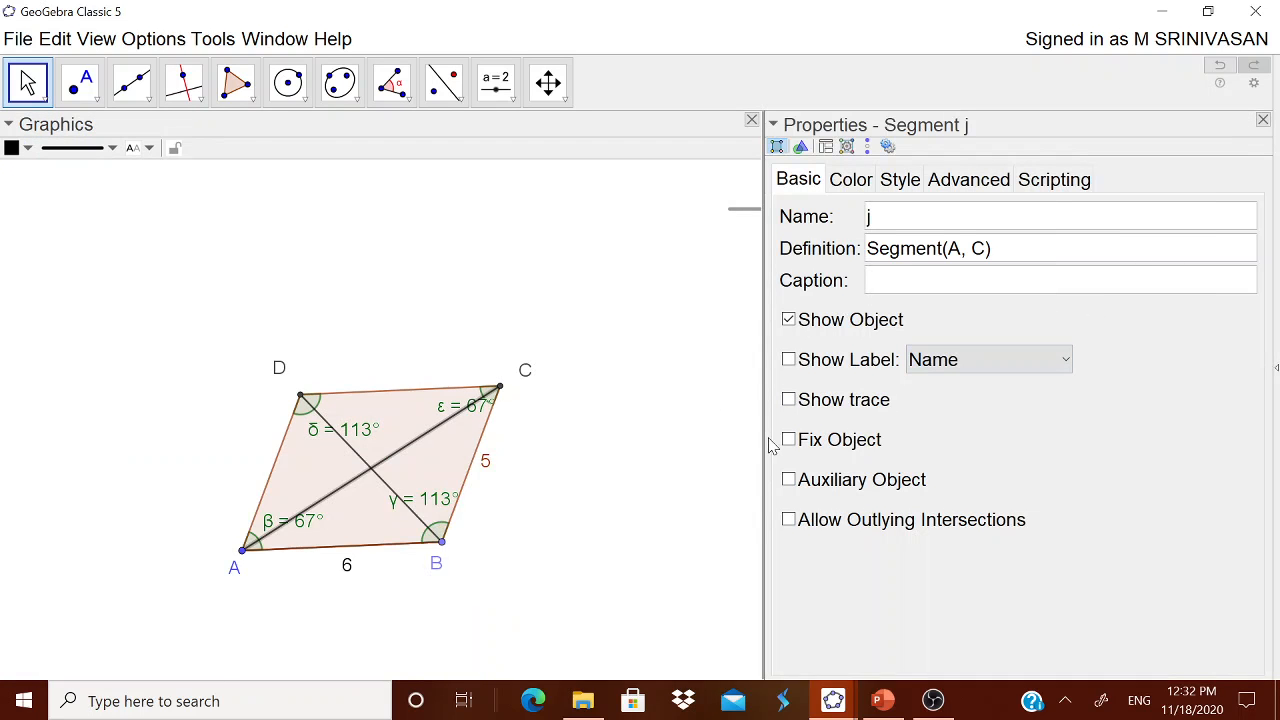
drag(760, 438, 1060, 450)
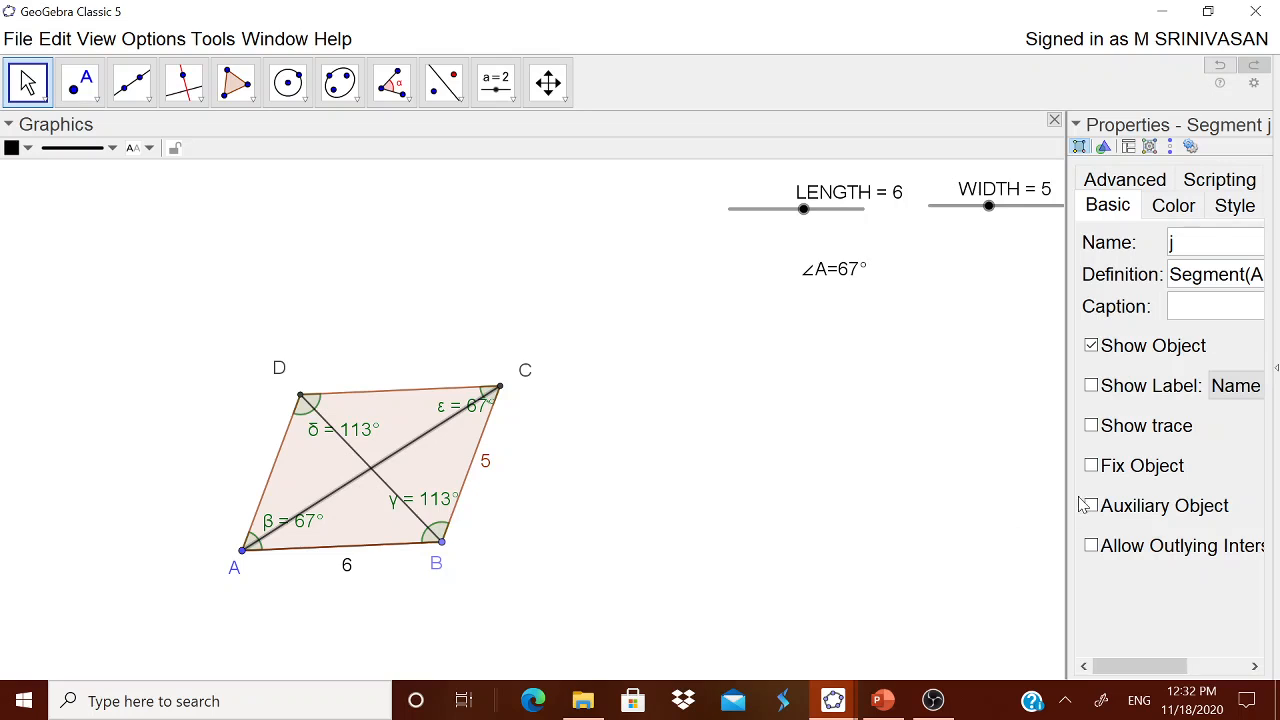
drag(1064, 500, 1094, 501)
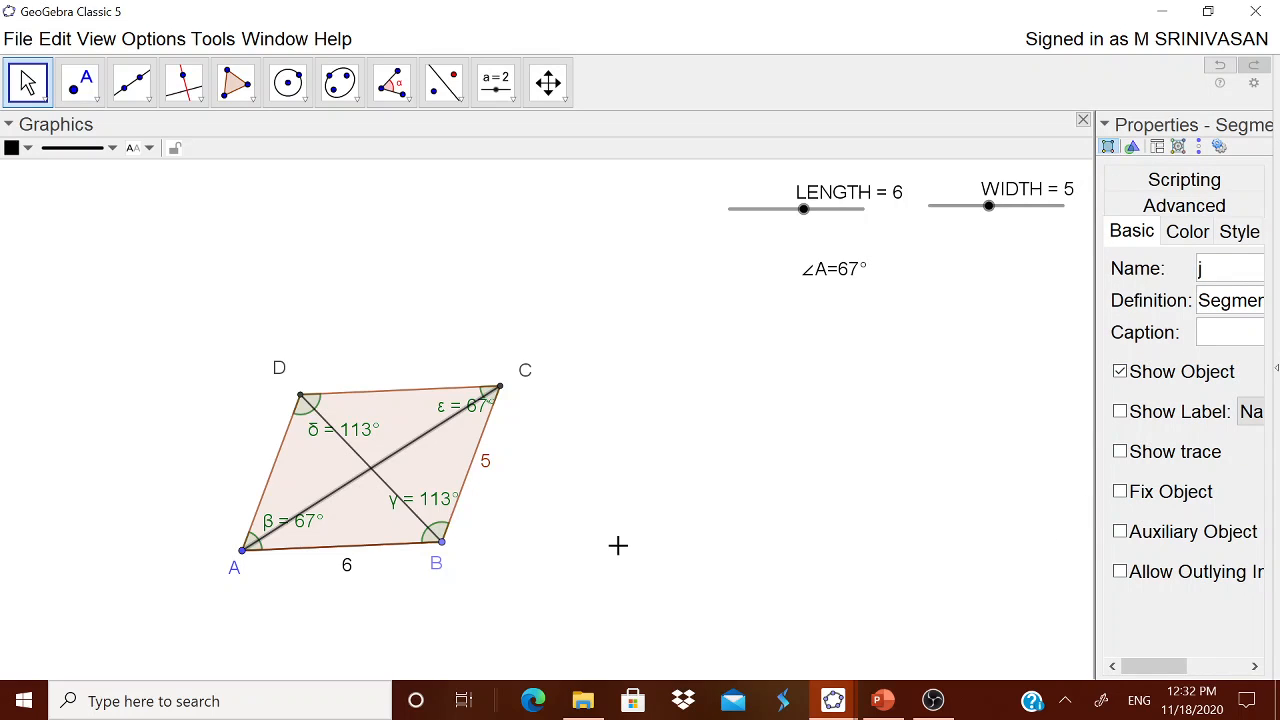
Step: Show the label of diagonal AC as its value, widening the properties view slightly to reach the label options
click(1186, 414)
drag(1093, 425, 1008, 428)
click(1185, 390)
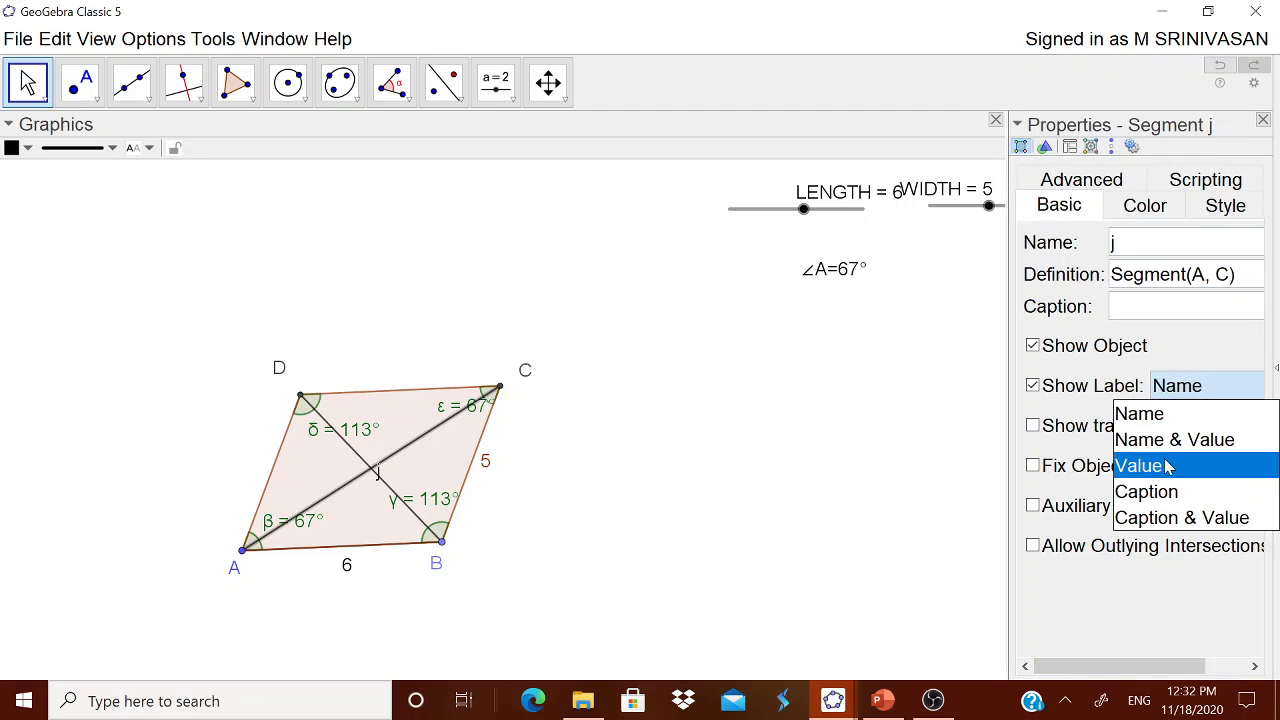
click(1166, 465)
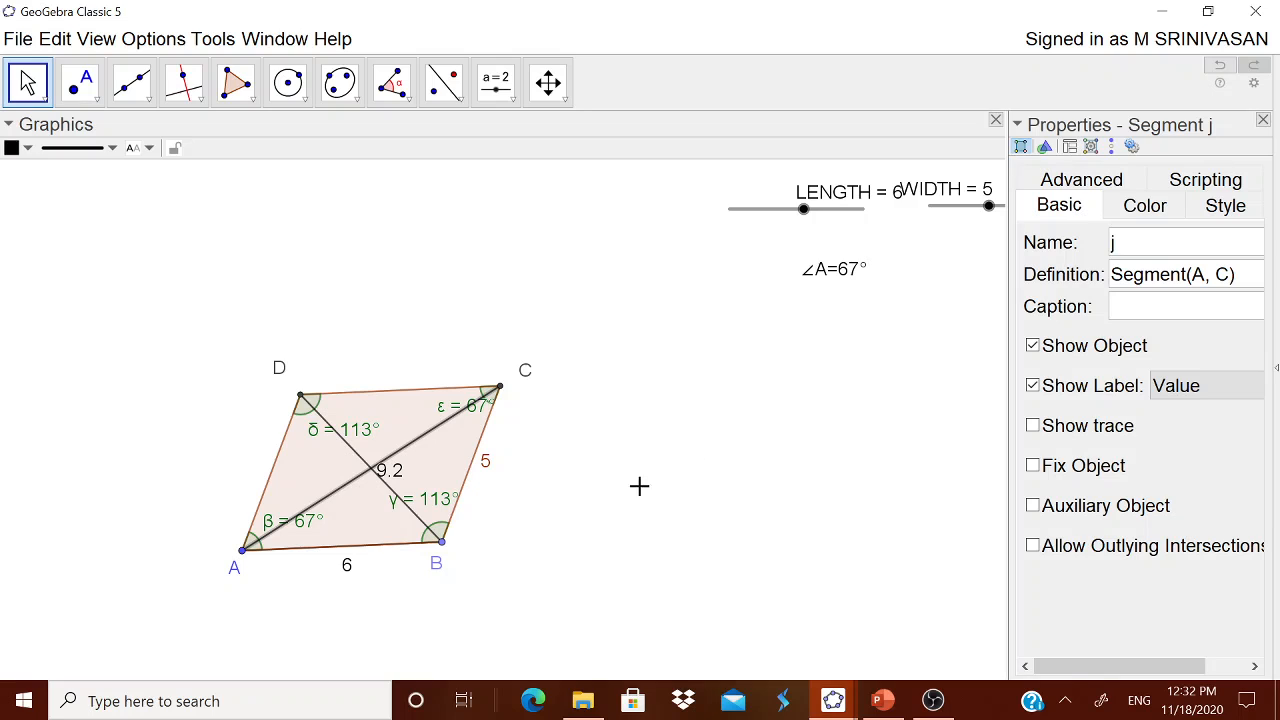
Step: Show the label of diagonal BD as its value
click(356, 456)
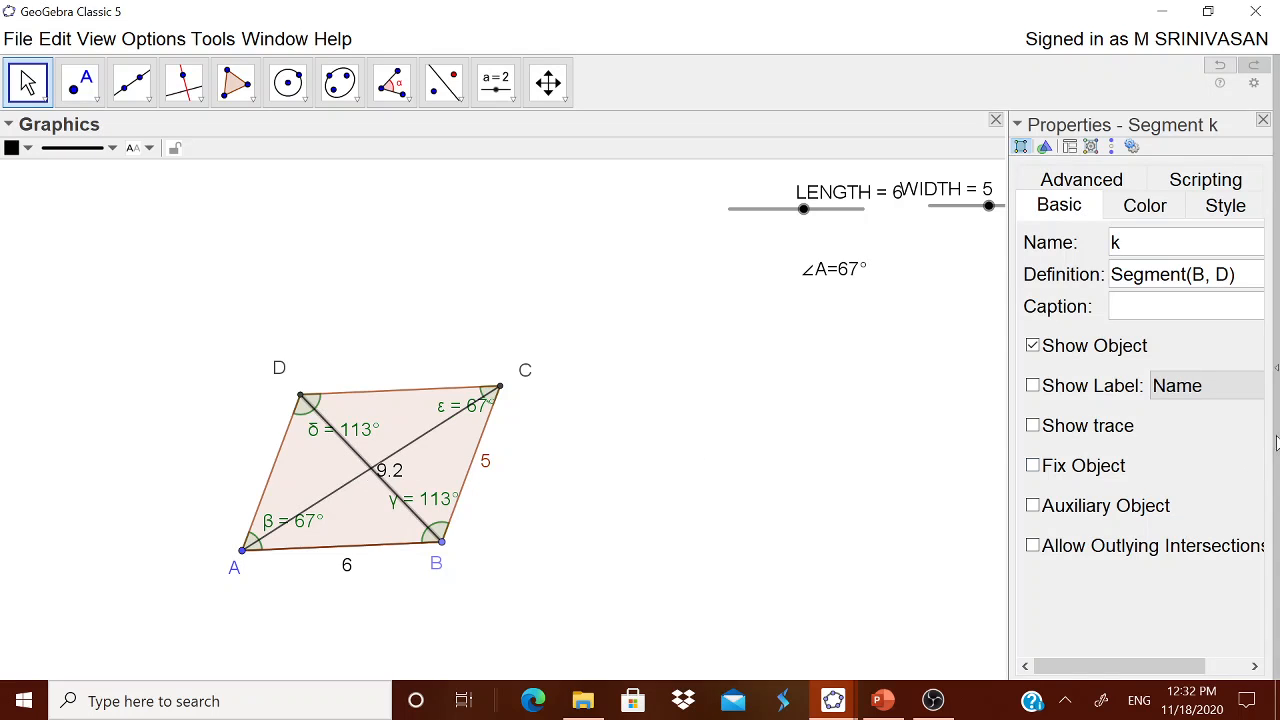
click(1090, 392)
click(1190, 390)
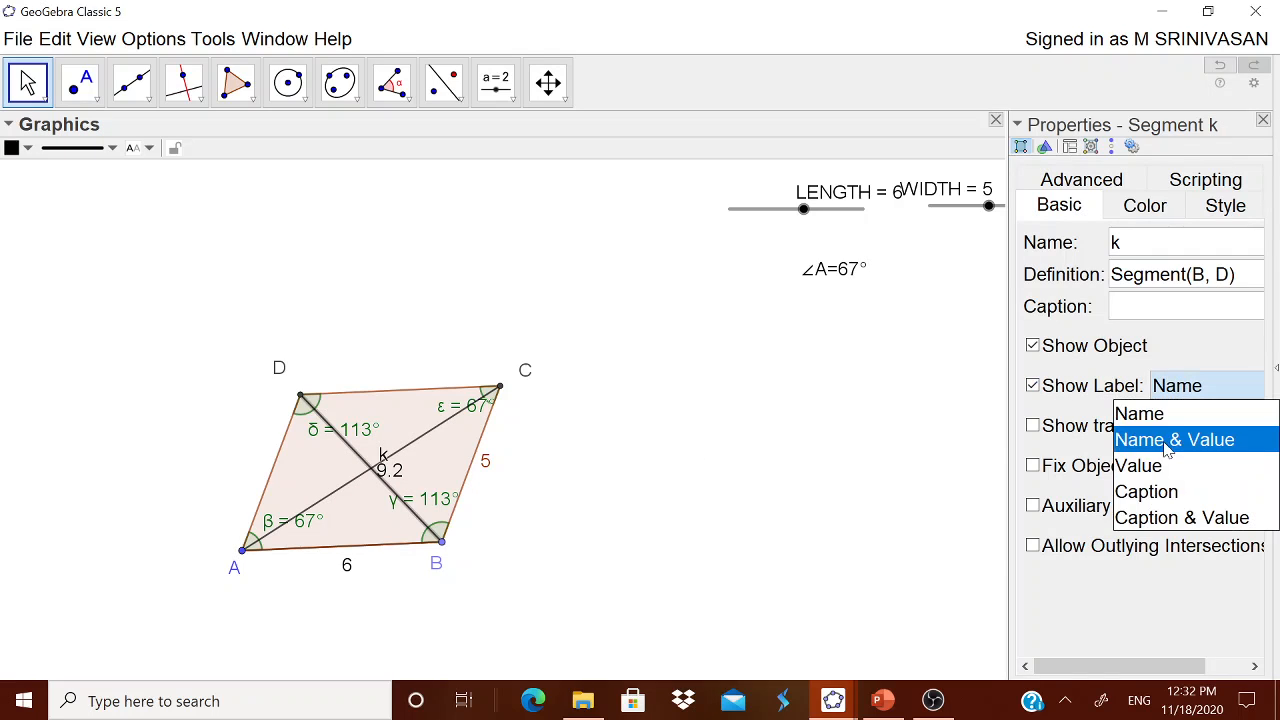
click(1150, 466)
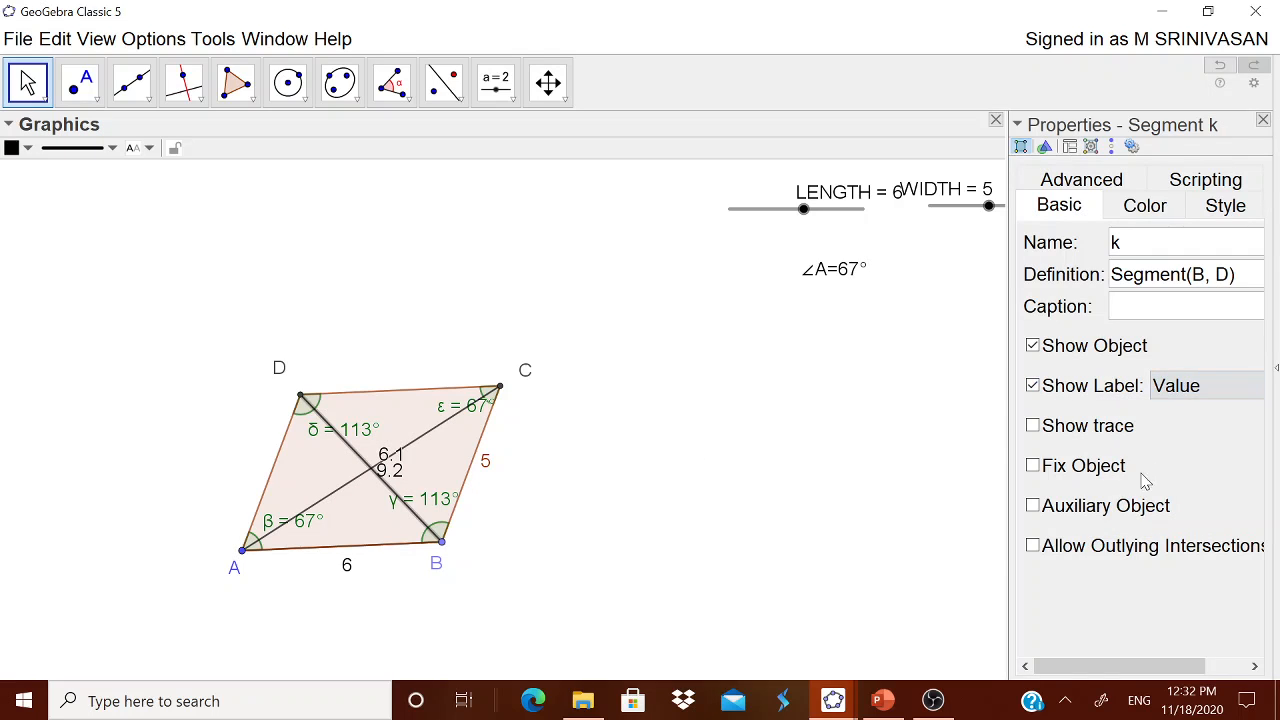
Step: Close the properties view and move the two diagonals' value labels apart so they no longer overlap at the crossing
click(1263, 121)
drag(390, 446, 395, 409)
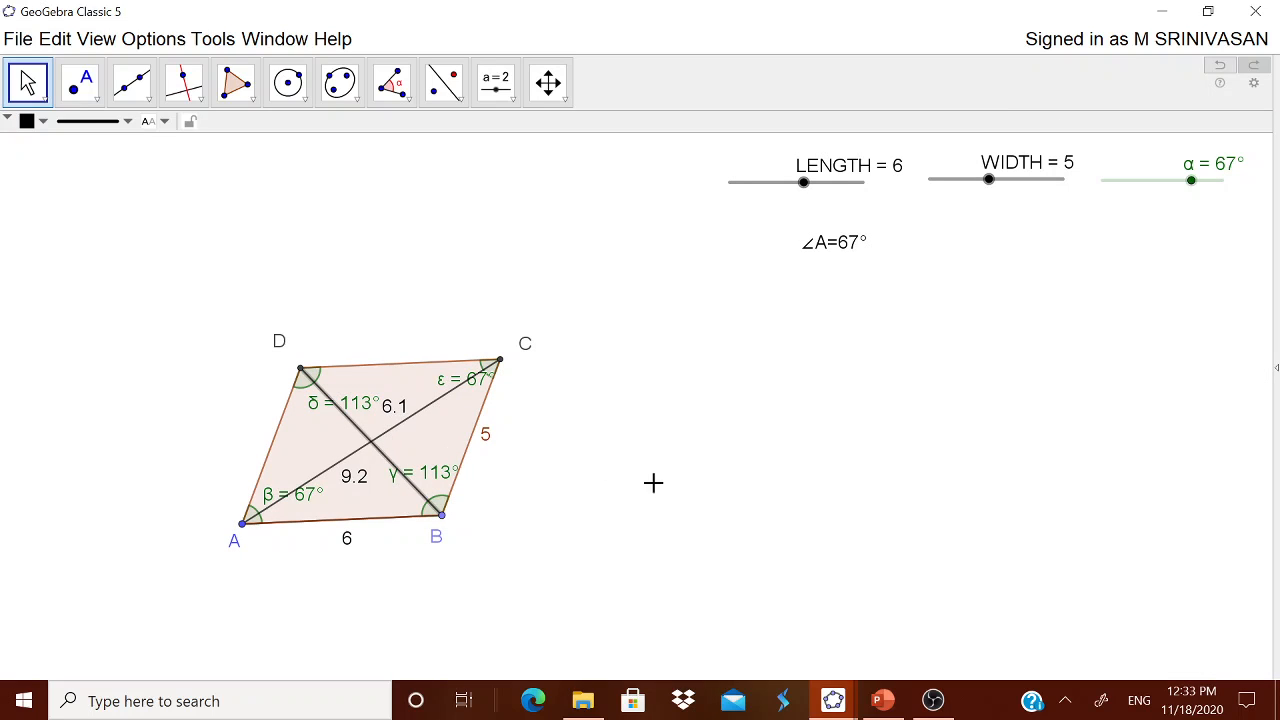
click(672, 498)
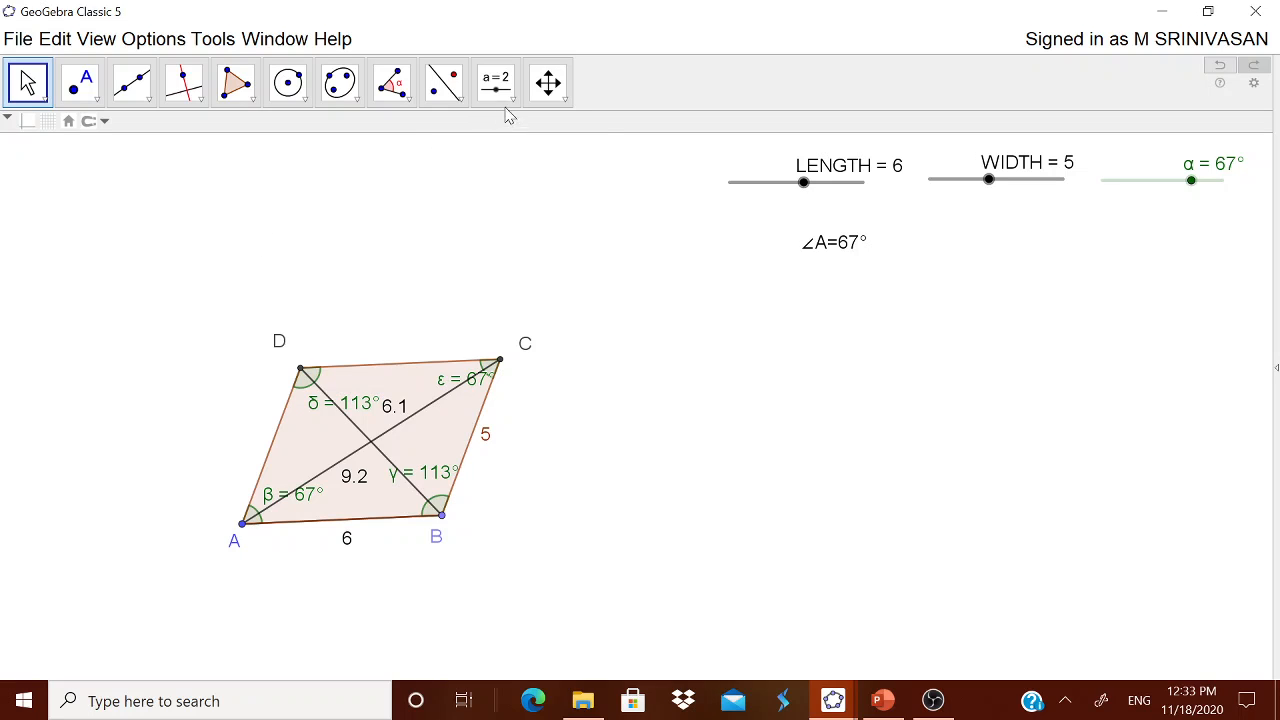
Step: Look up the diagonals' names in the Graphing perspective and, back in Geometry, insert the text "AC = " linked to segment j below the ∠A text
click(1277, 381)
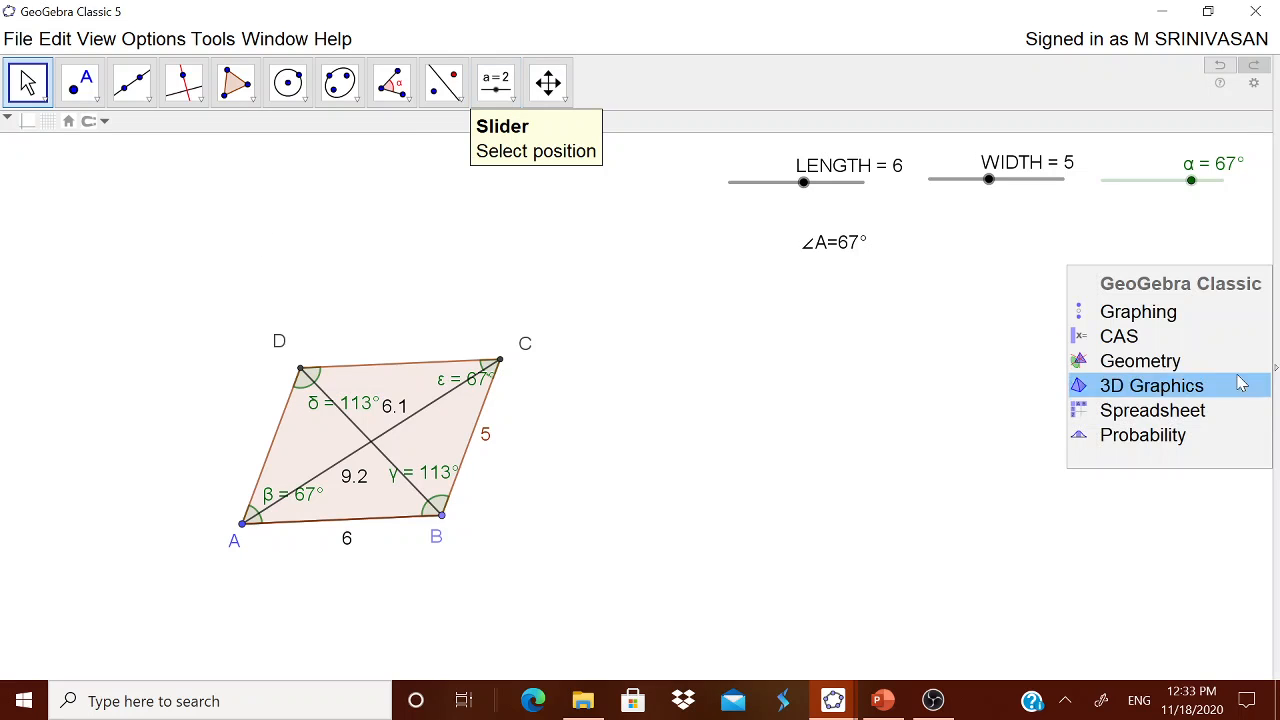
click(1158, 316)
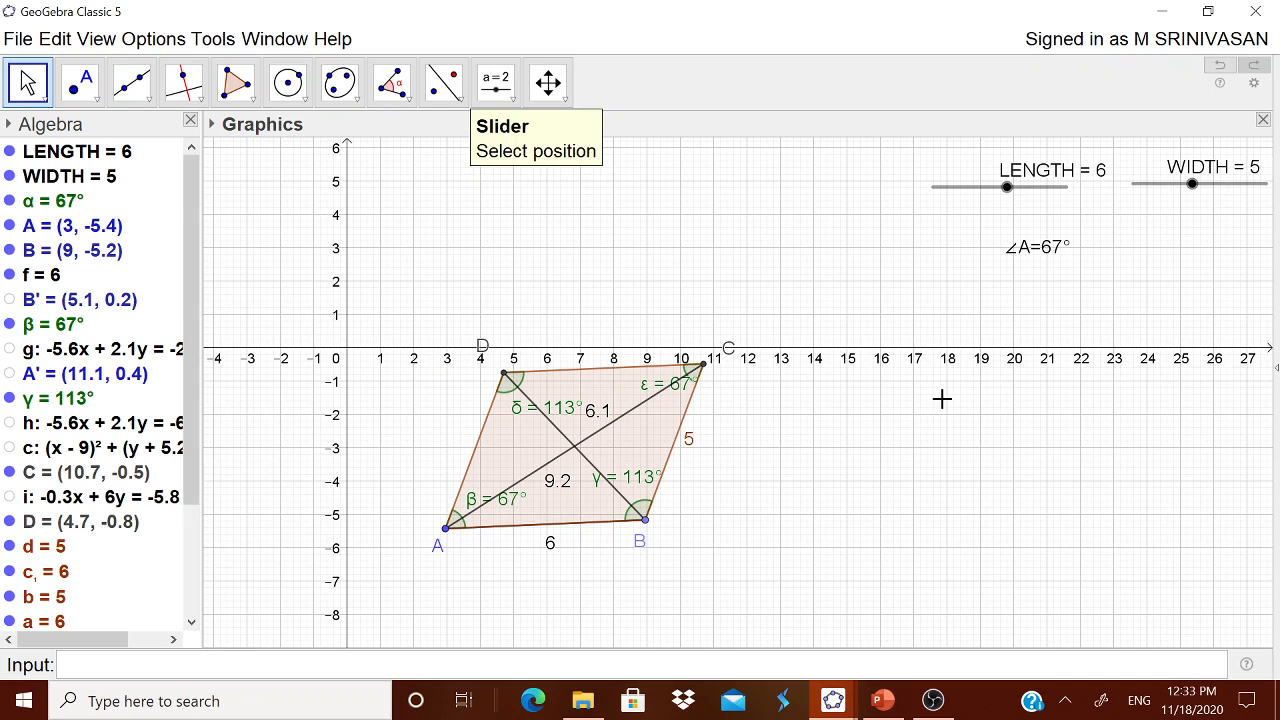
scroll(6, 570, down, 3)
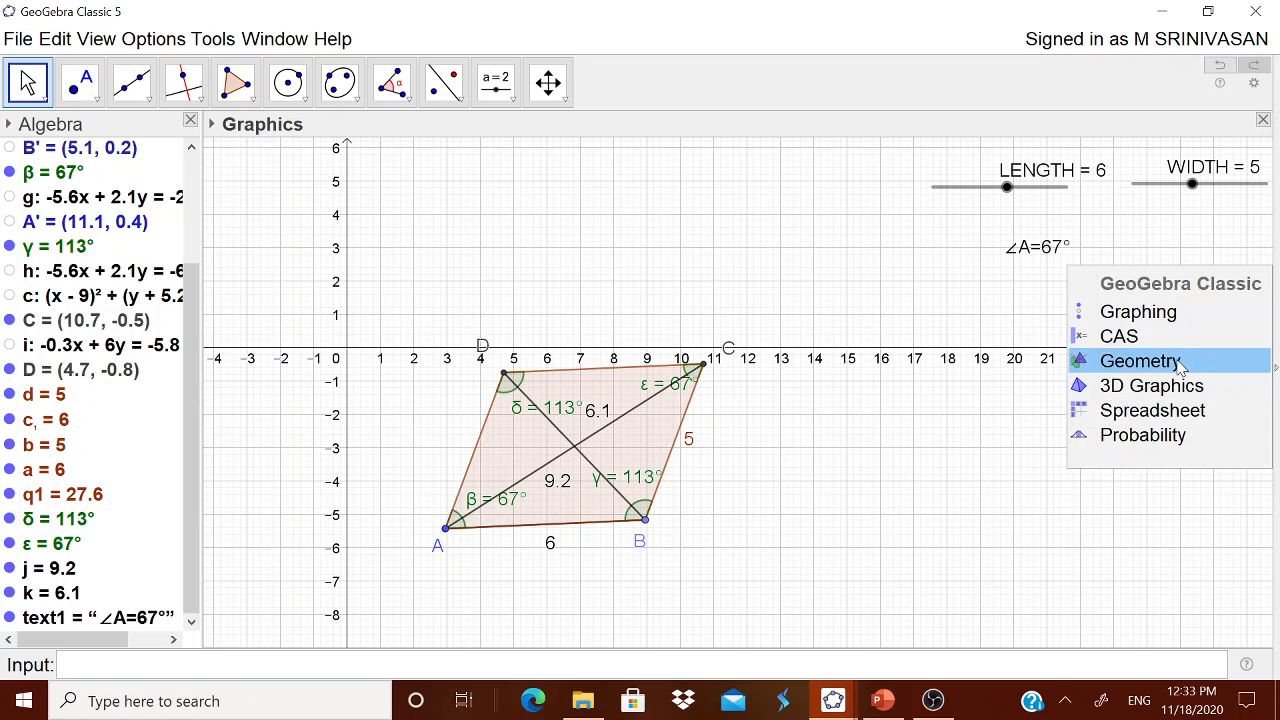
click(496, 82)
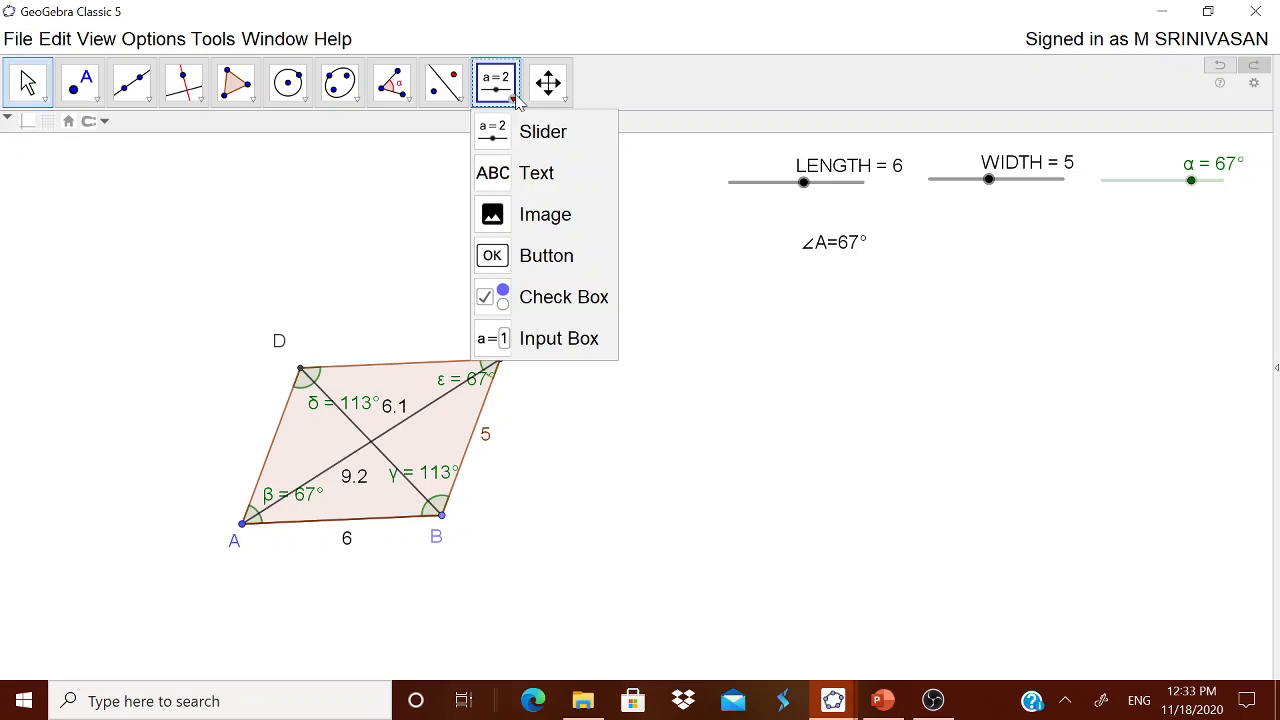
click(516, 172)
click(863, 309)
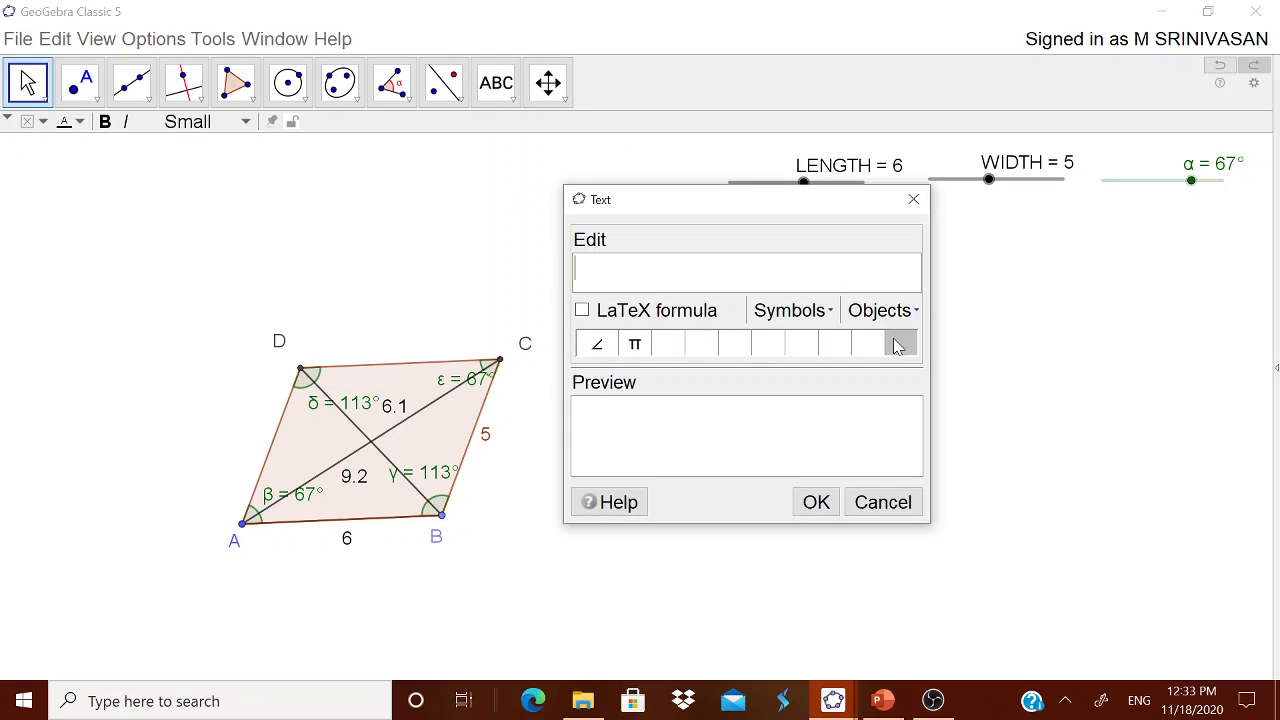
text(AC =)
click(880, 310)
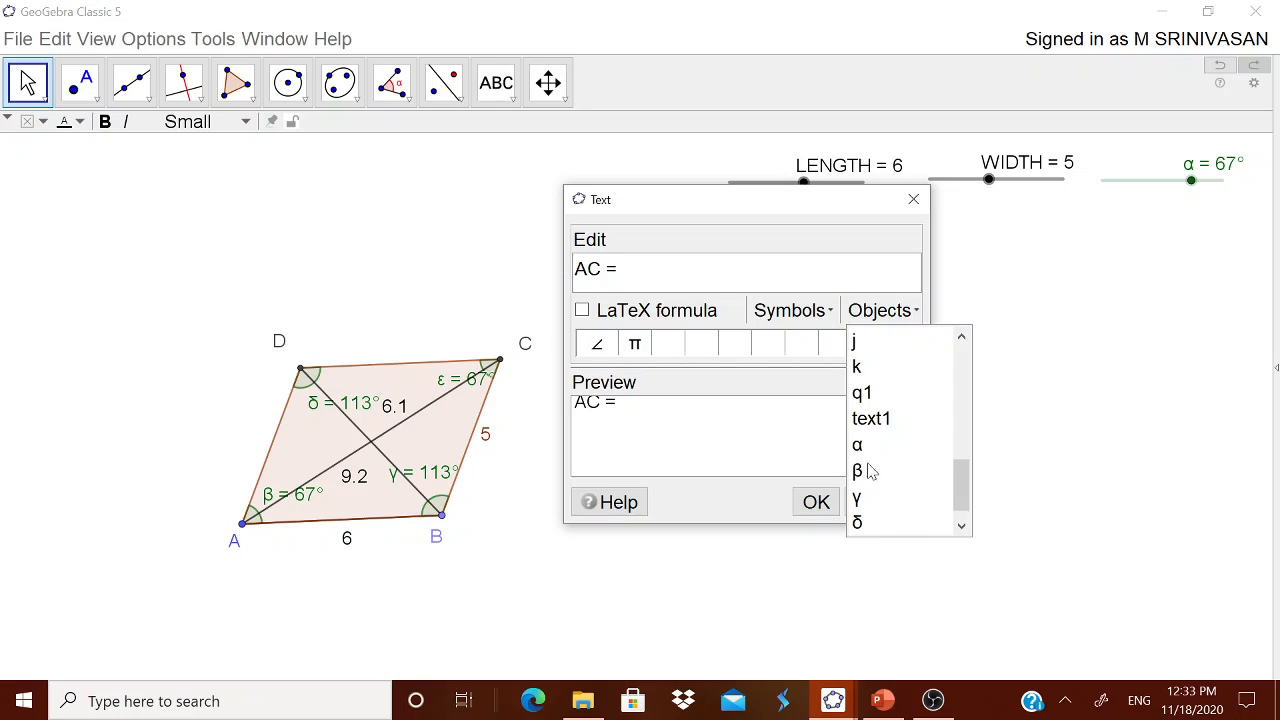
scroll(886, 470, down, 1)
scroll(886, 470, up, 1)
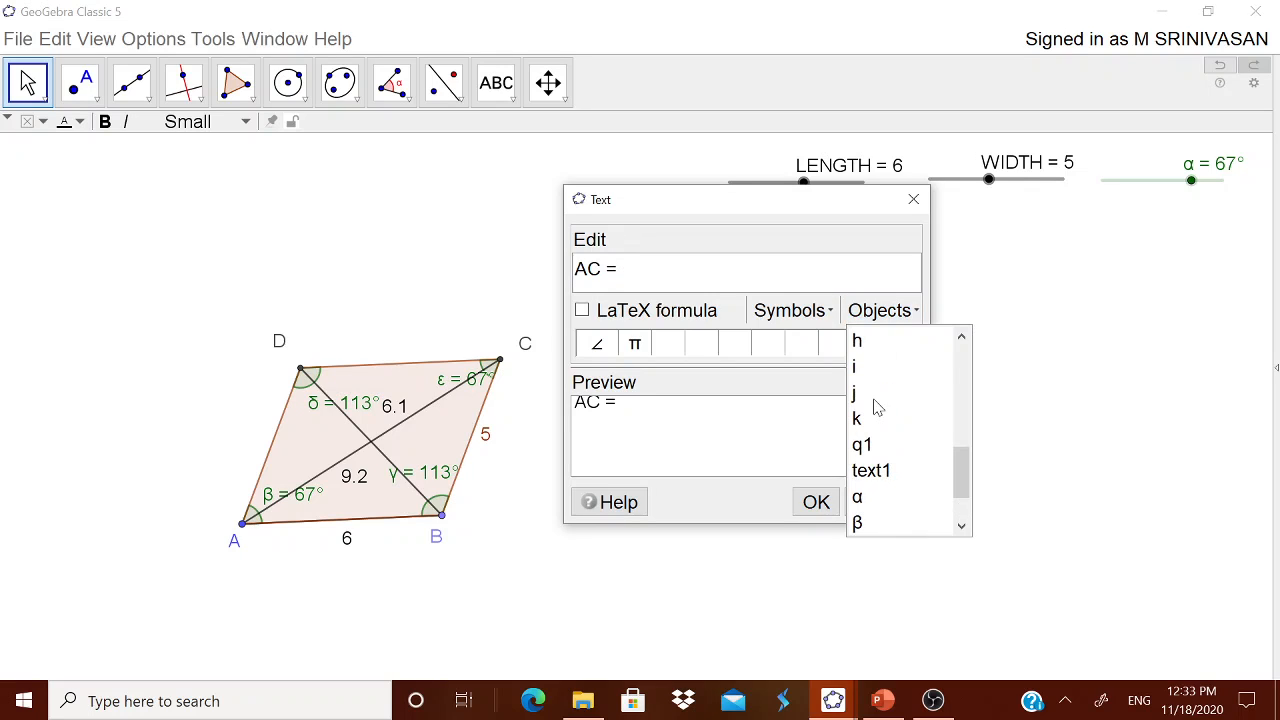
click(877, 400)
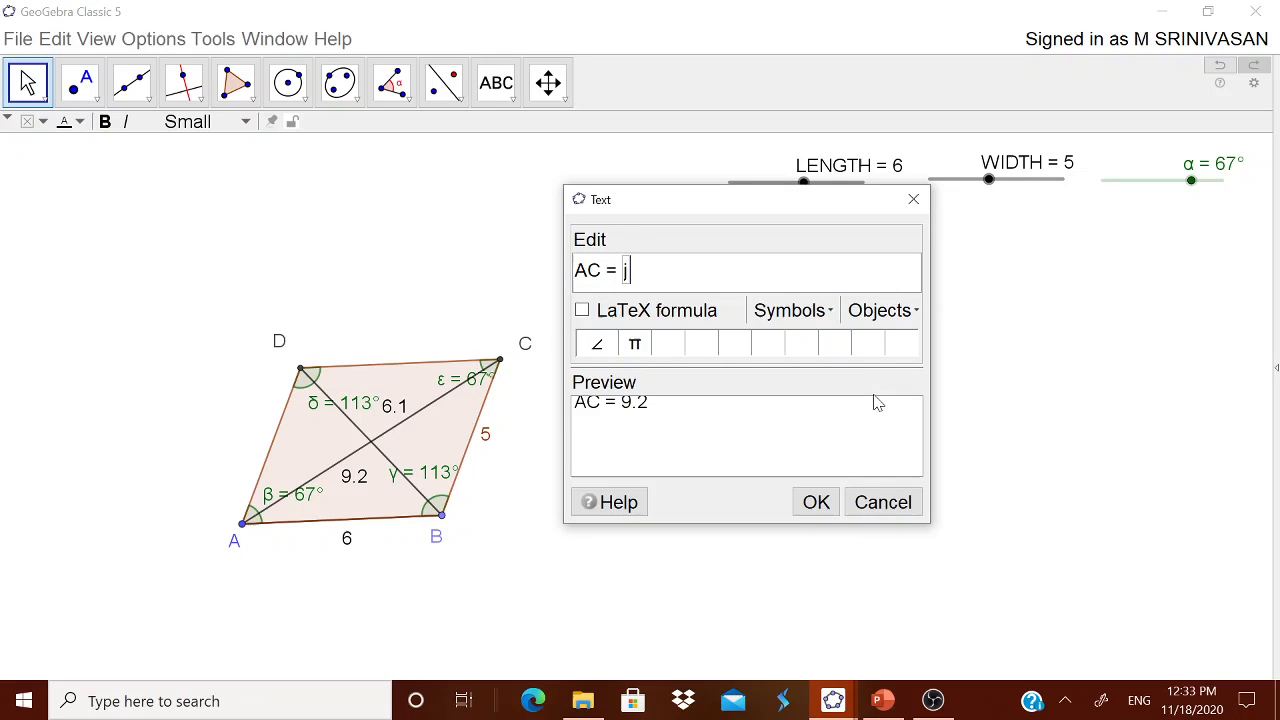
click(815, 502)
drag(907, 328, 852, 302)
Step: Insert the text "BD = " linked to segment k and place it beside the AC text, below the WIDTH slider
click(635, 295)
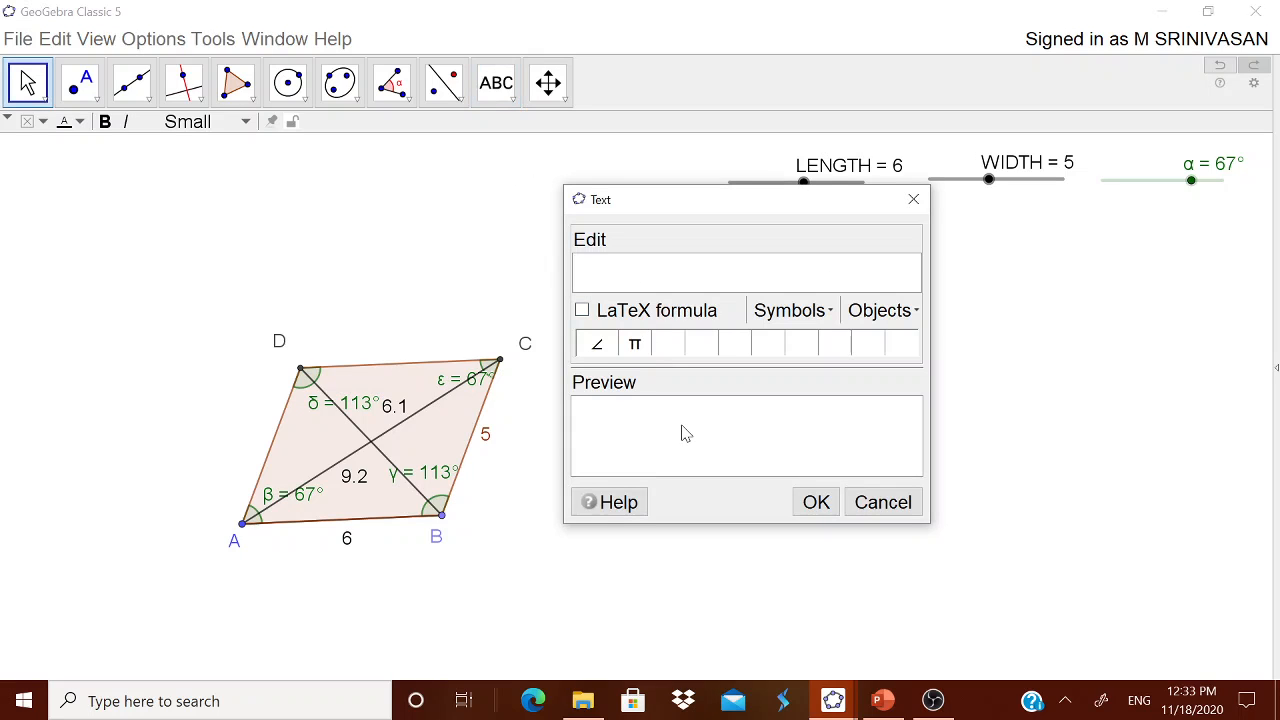
text(BD =)
click(882, 311)
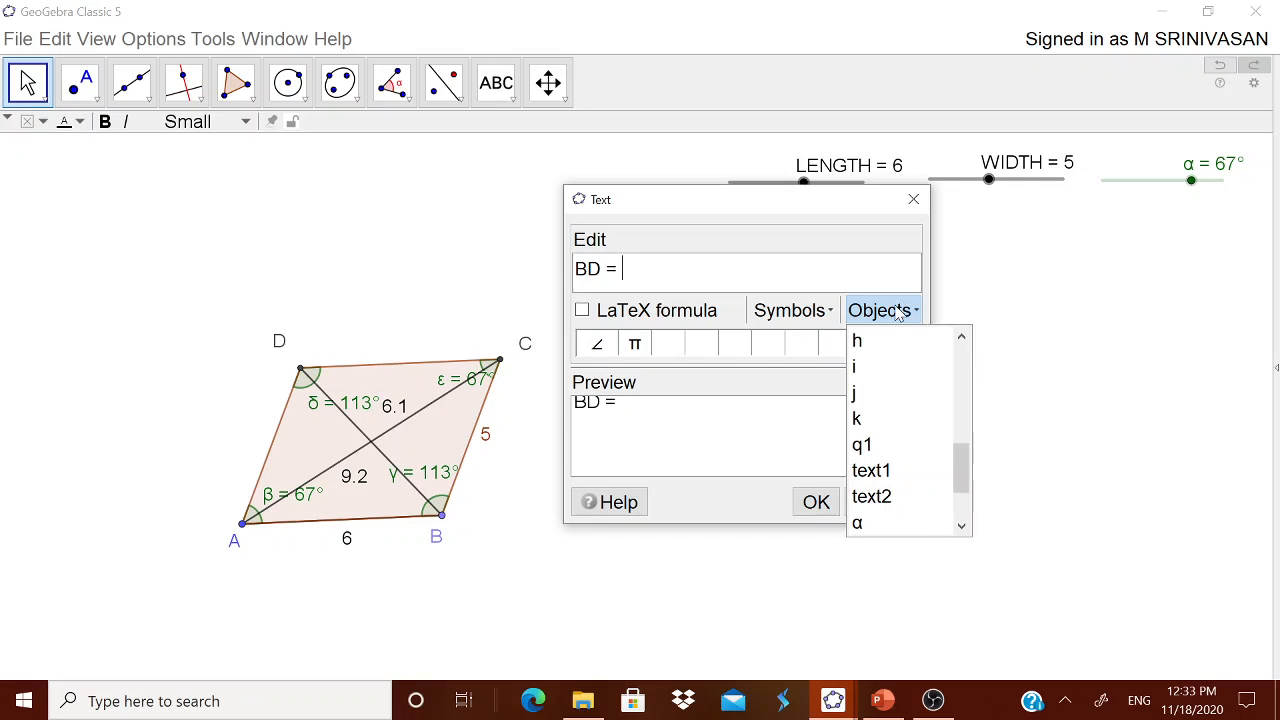
click(872, 417)
click(816, 502)
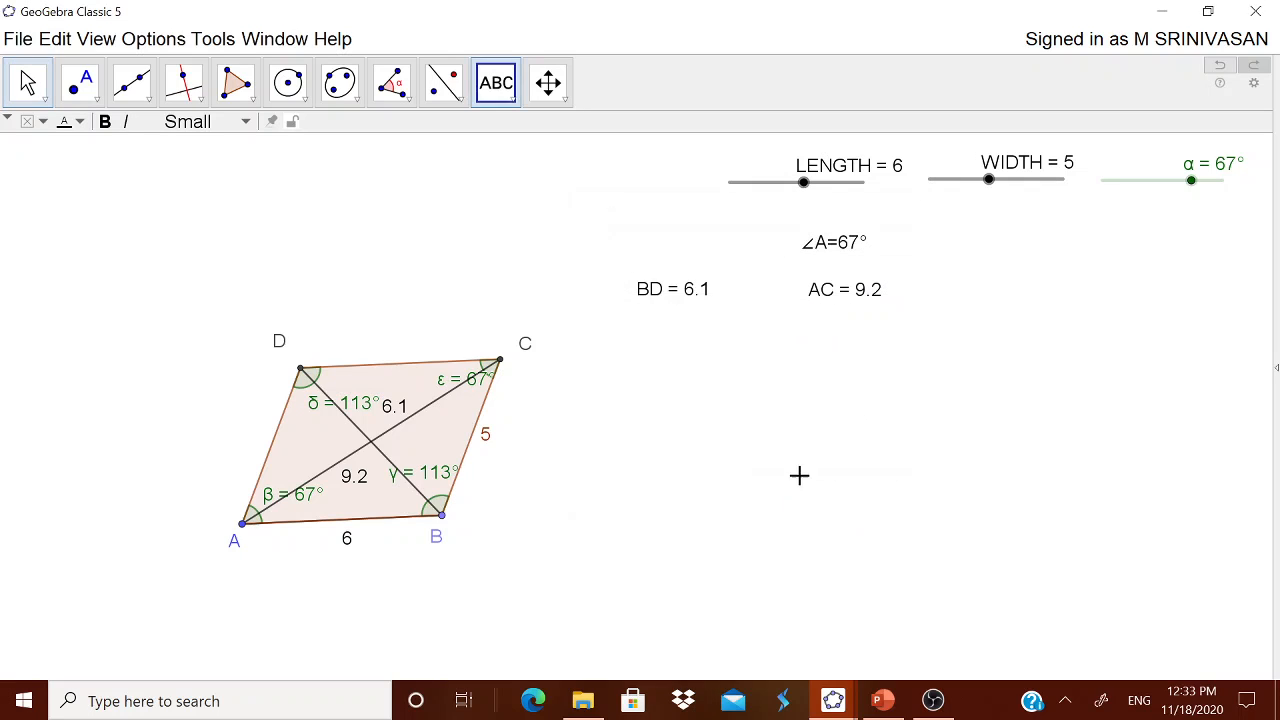
drag(660, 300, 1008, 296)
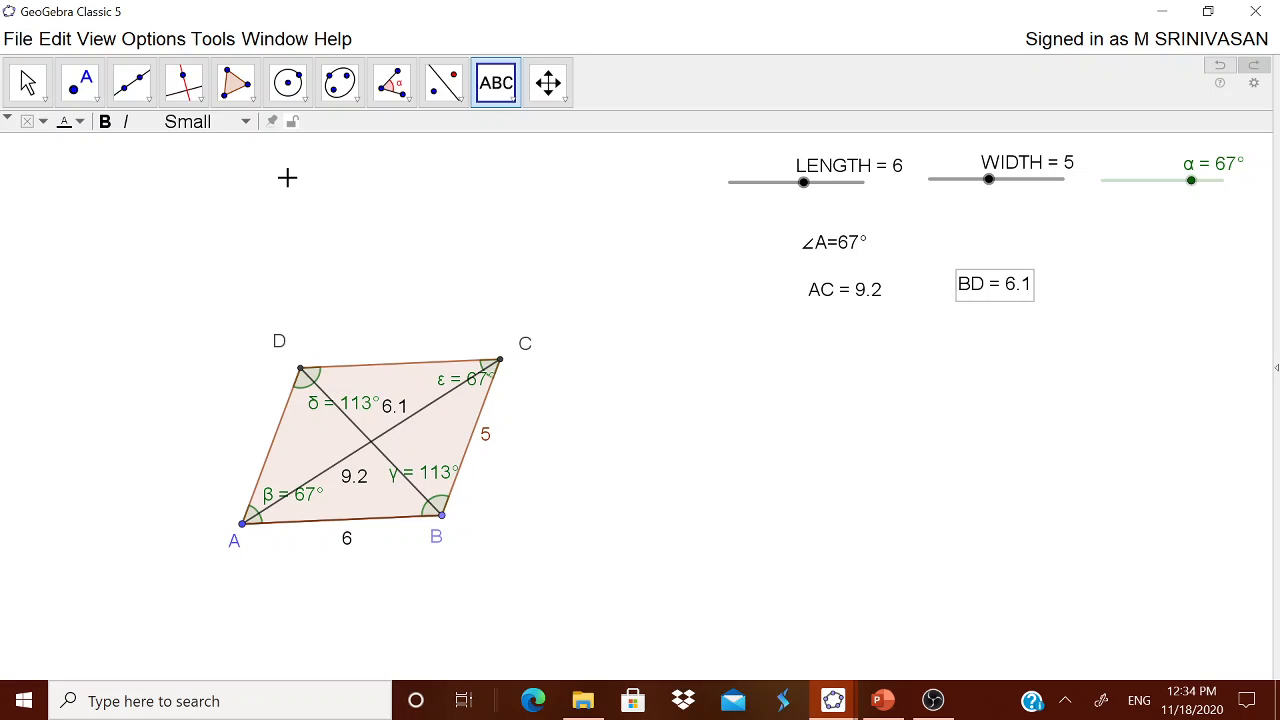
Step: Create the intersection point of diagonals AC and BD
click(97, 100)
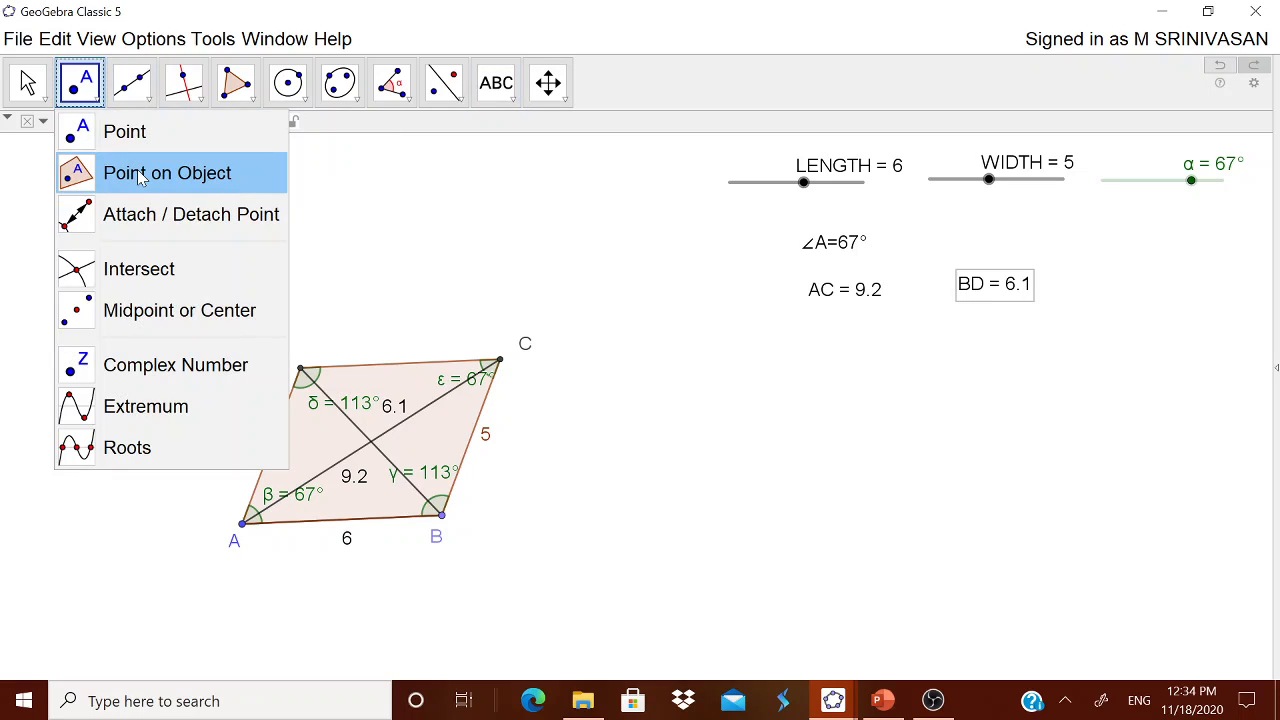
click(139, 269)
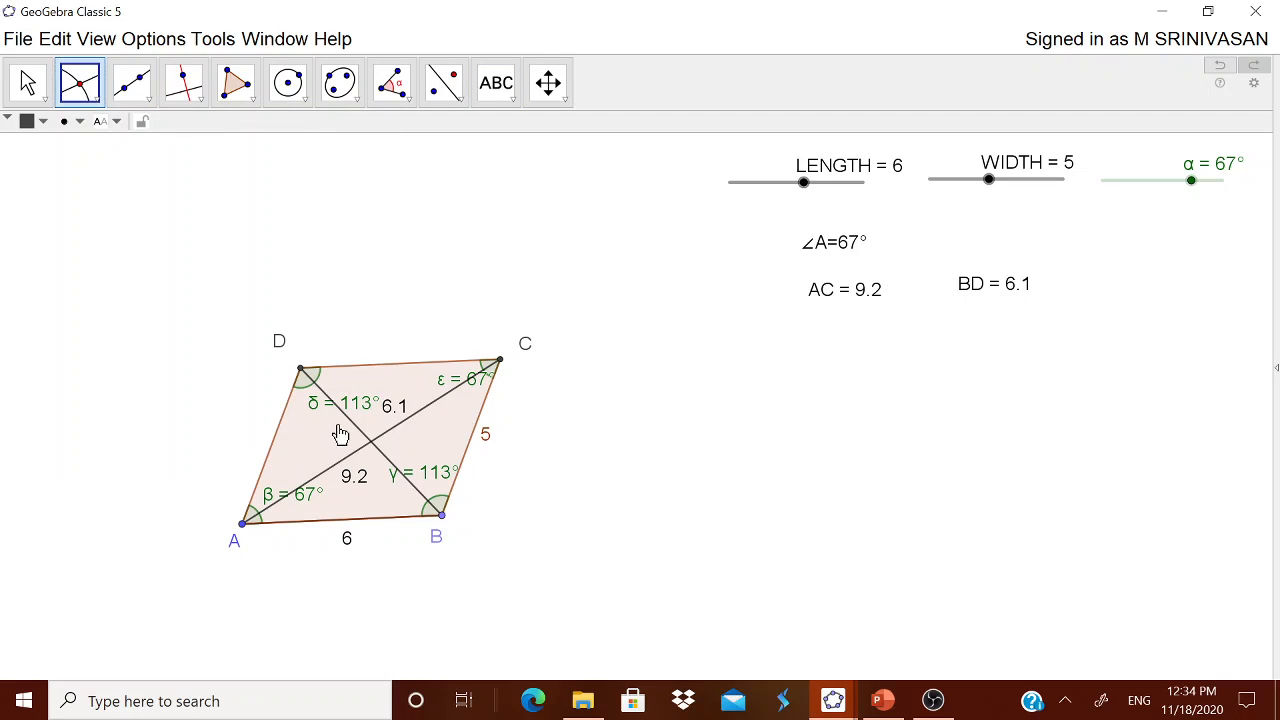
click(350, 425)
click(345, 457)
Step: Draw segments from A to the intersection point E and from E to C
click(132, 88)
click(180, 182)
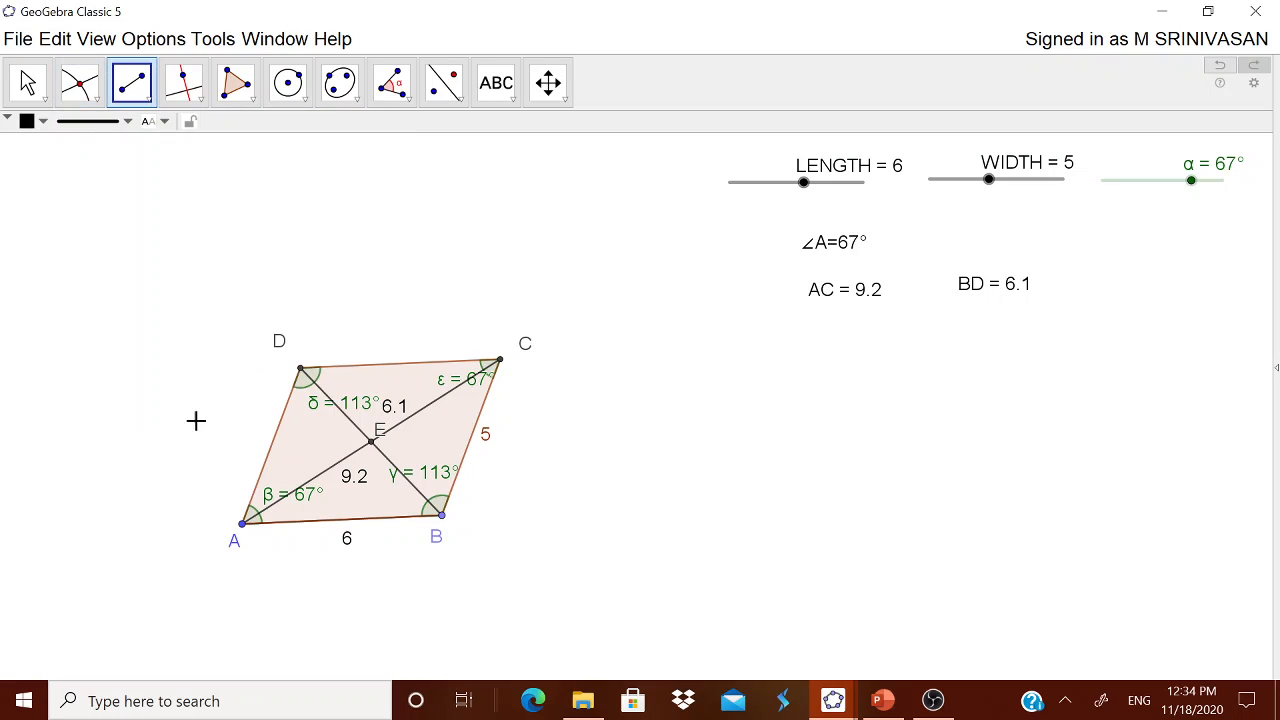
click(242, 527)
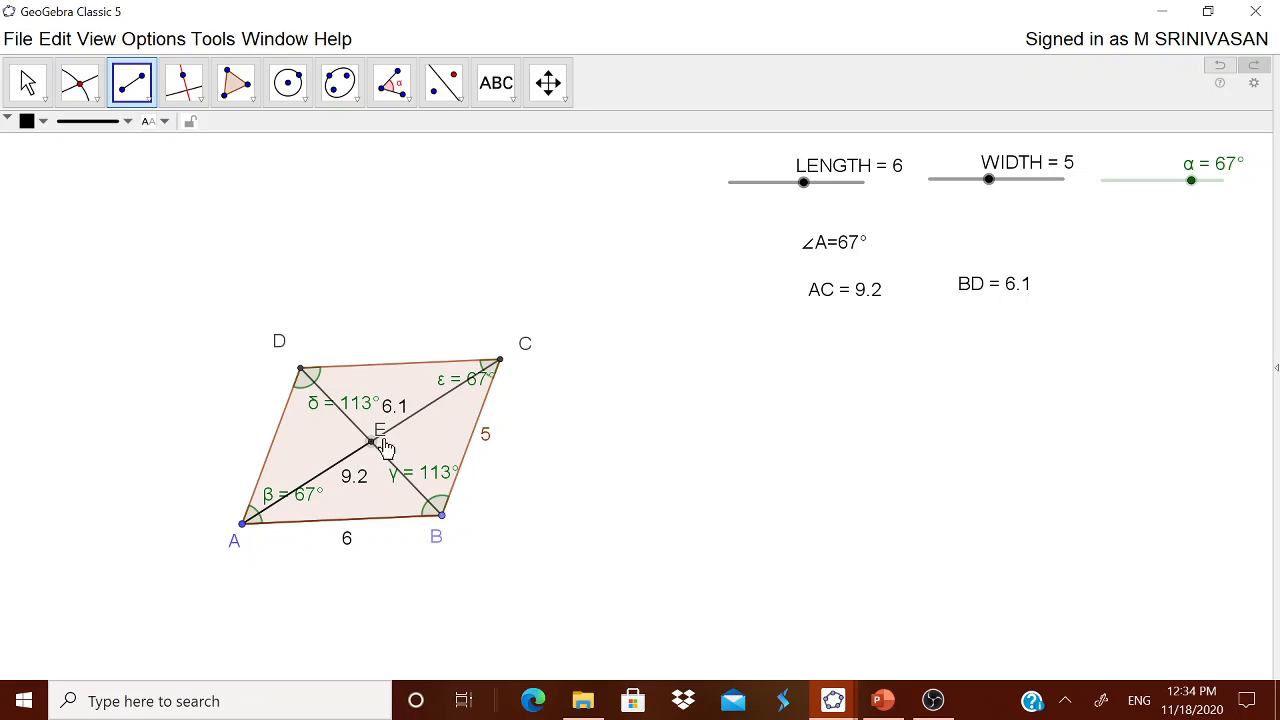
click(500, 360)
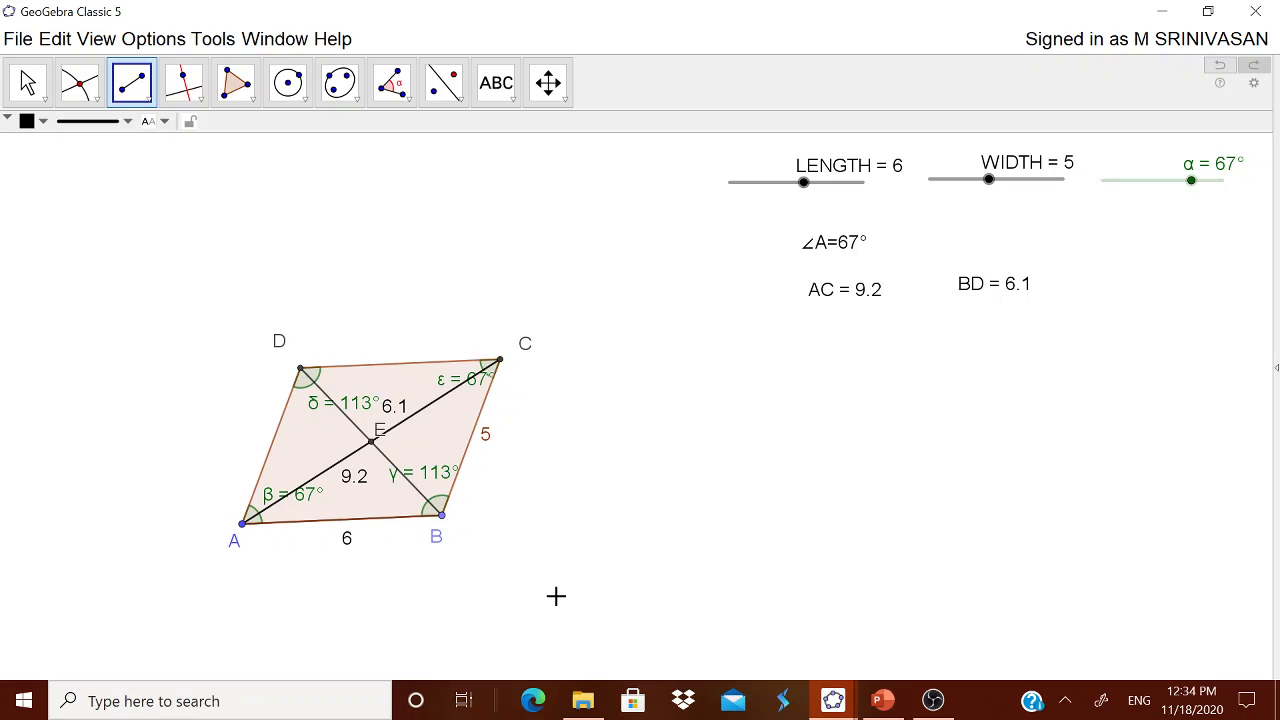
Step: Look up the half-diagonals' names in the Graphing perspective and, back in Geometry, insert the text "AE = " linked to segment l below the AC text
click(1276, 366)
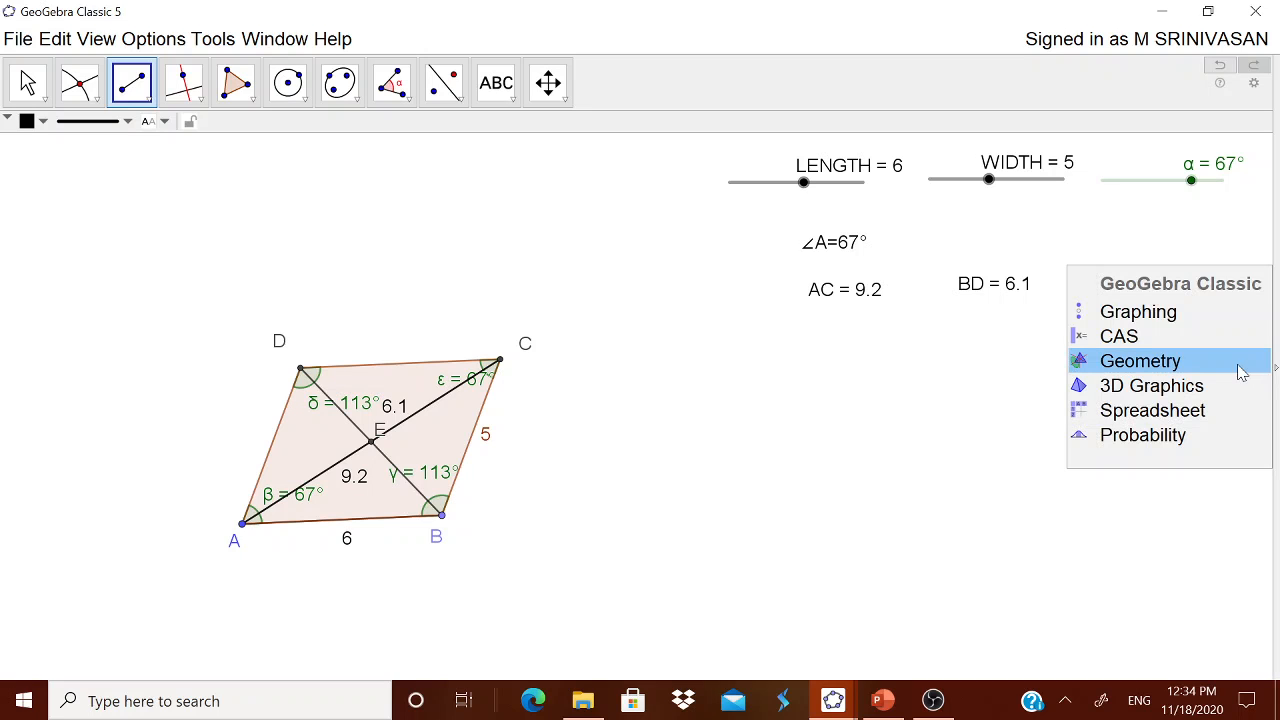
click(1170, 316)
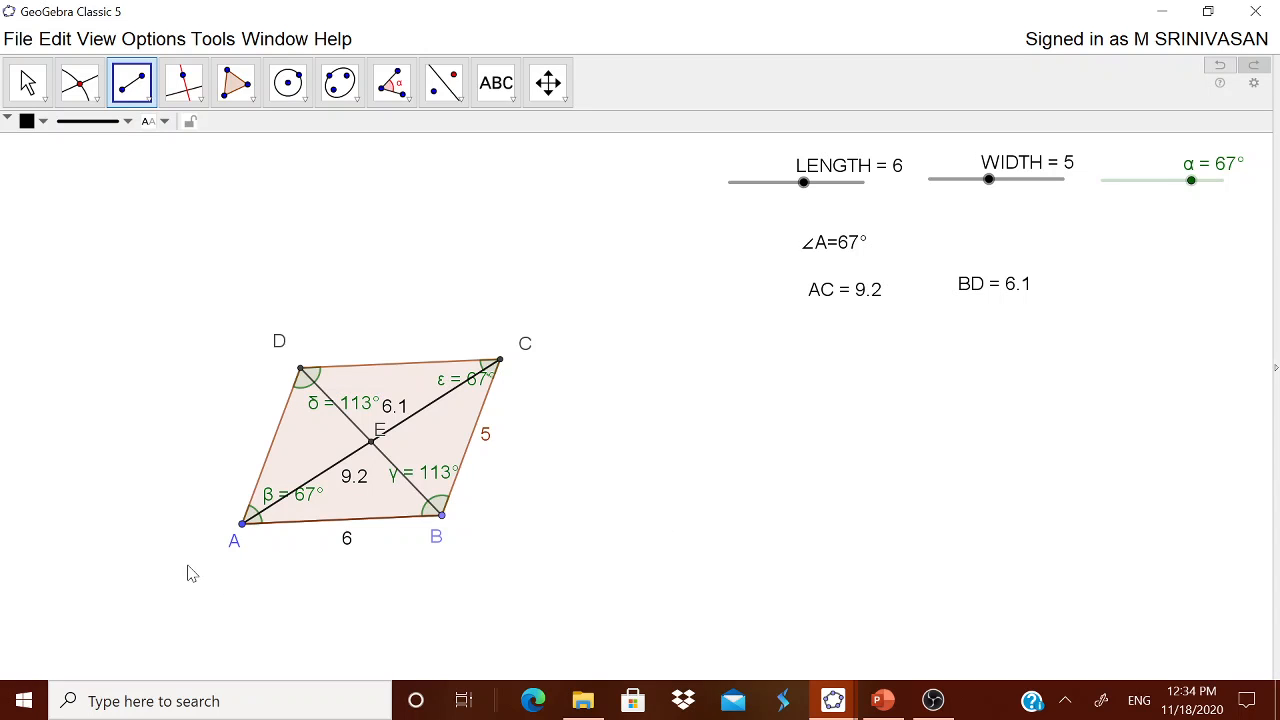
scroll(175, 500, down, 3)
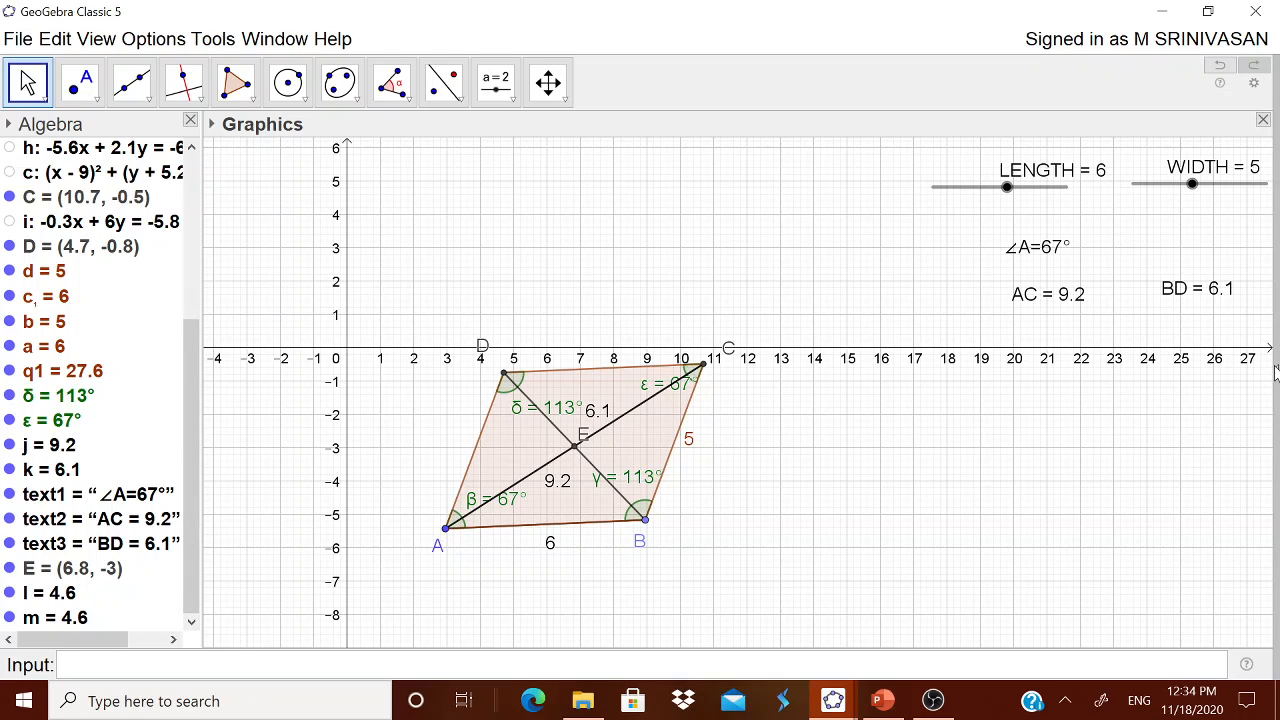
click(1274, 370)
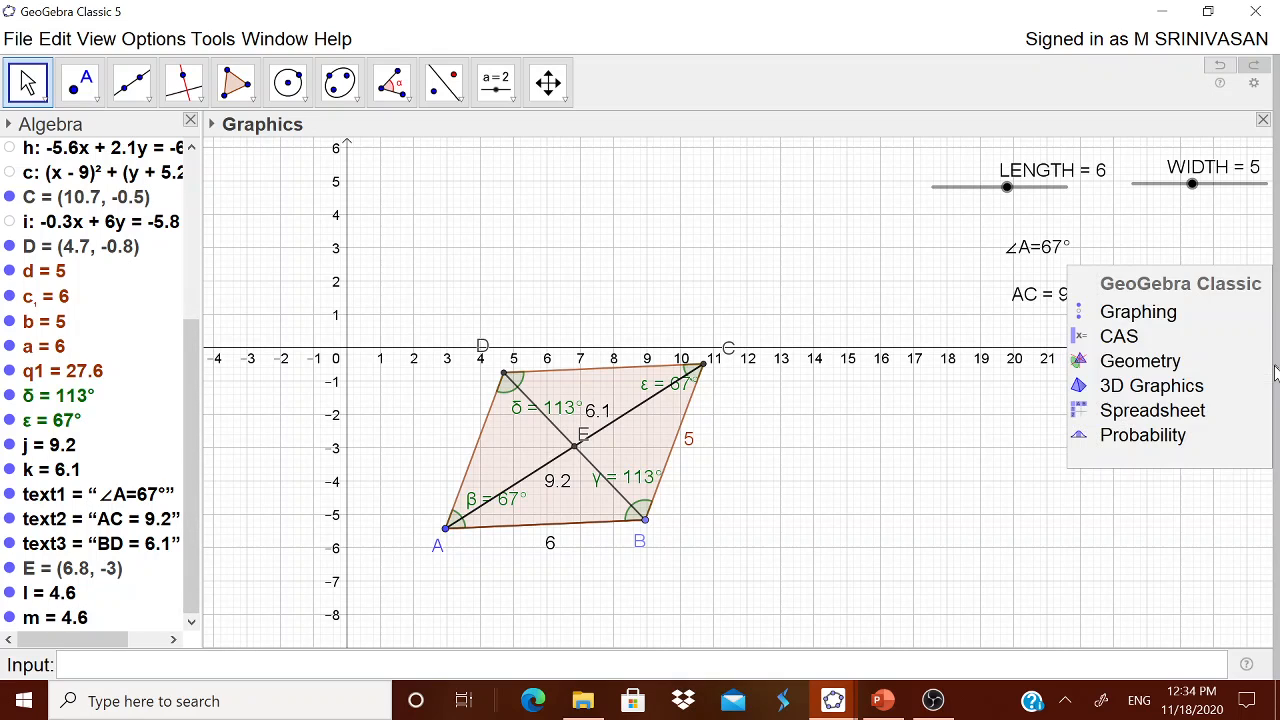
click(1140, 361)
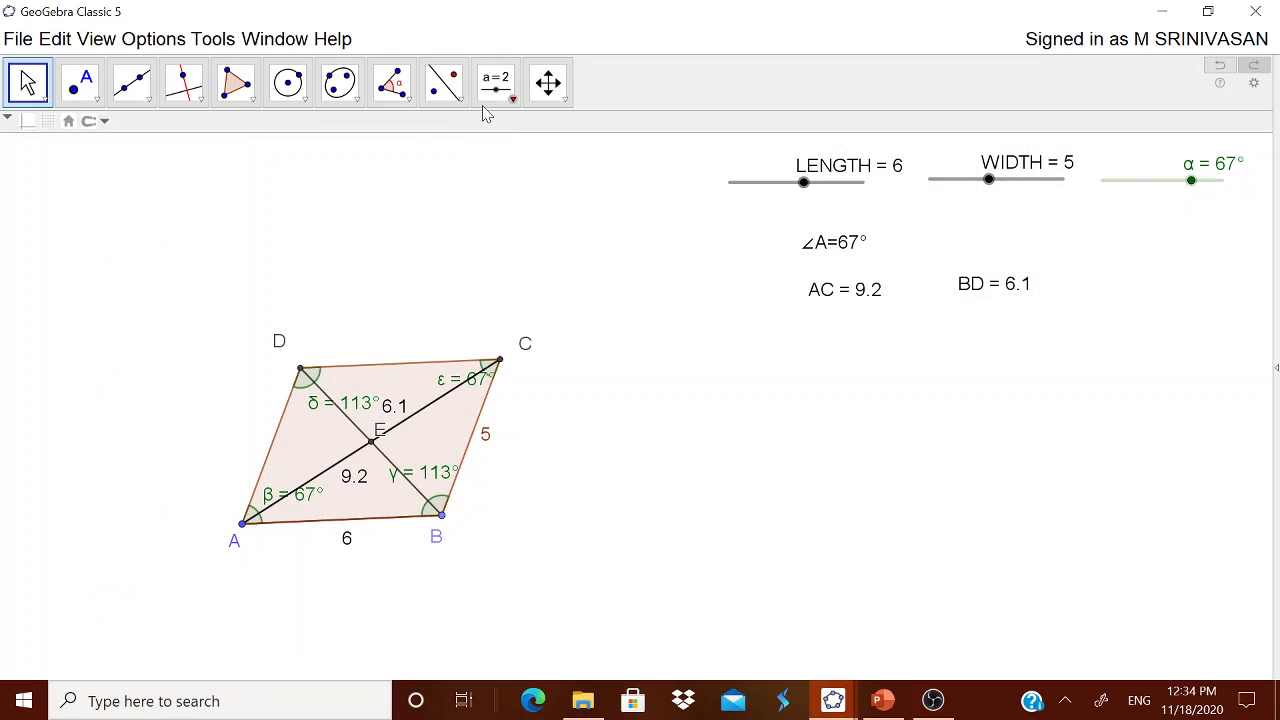
click(507, 97)
click(508, 174)
click(1014, 431)
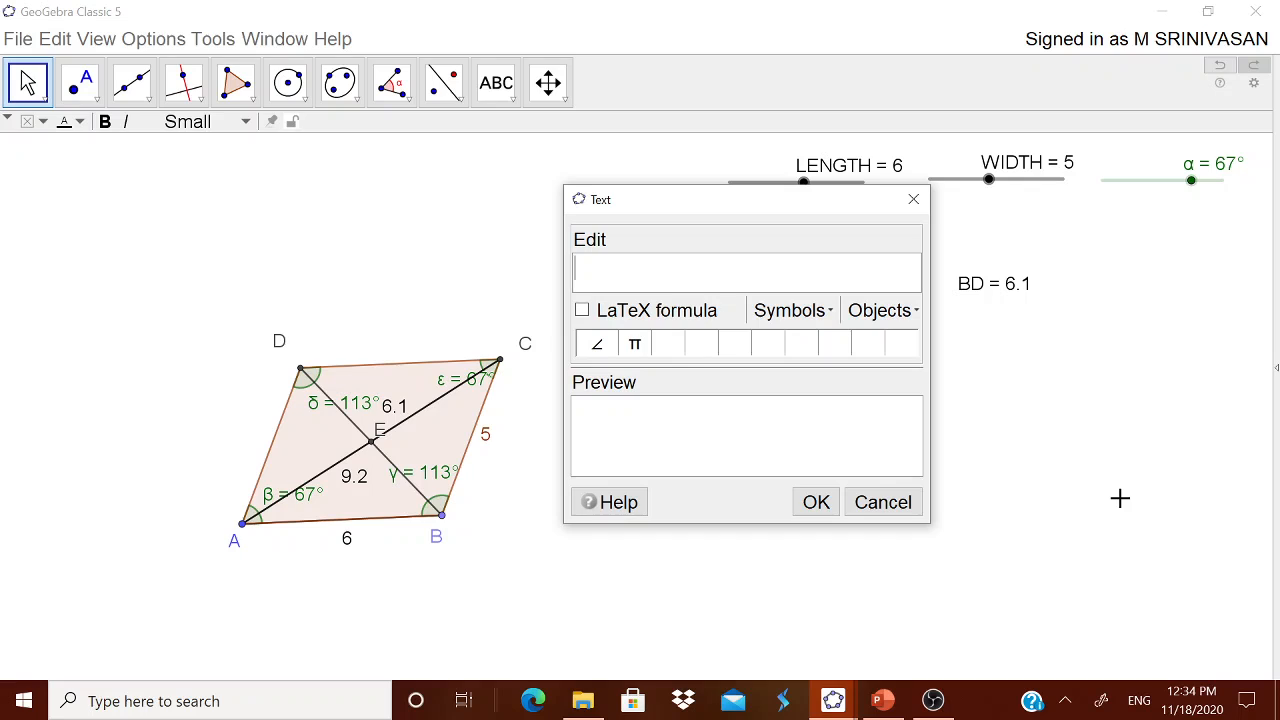
text(AE =)
click(882, 310)
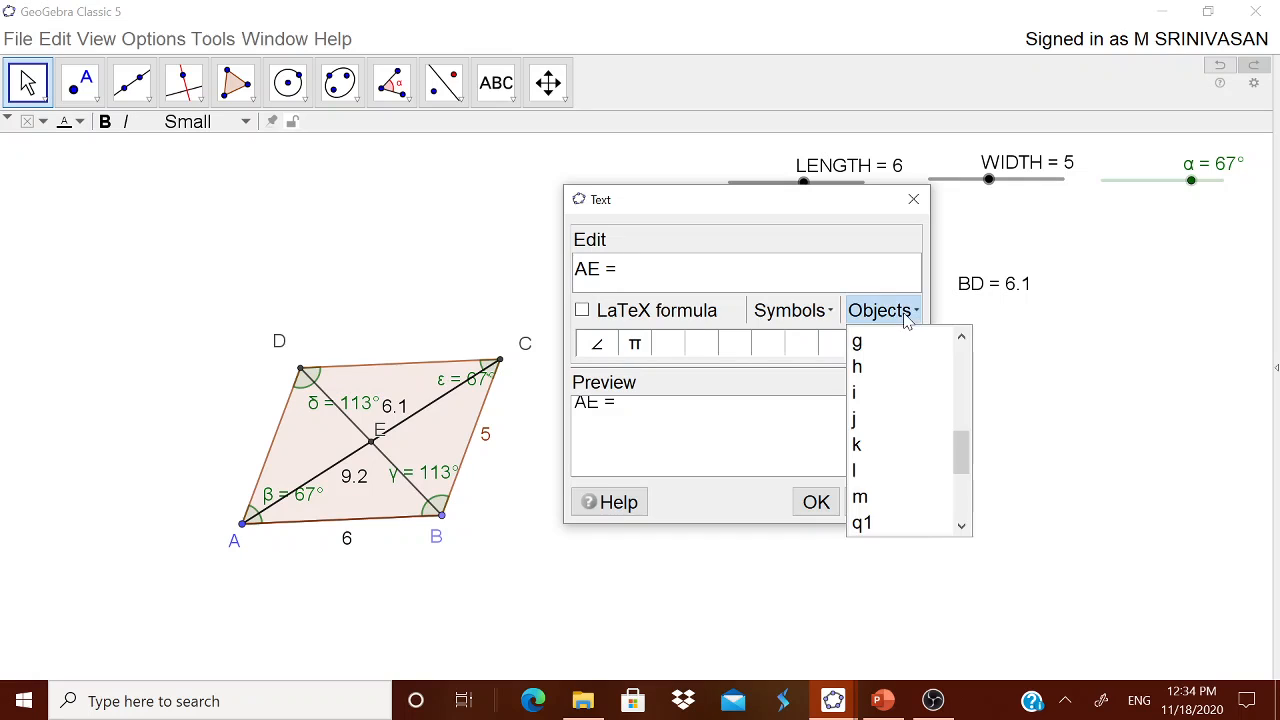
click(856, 470)
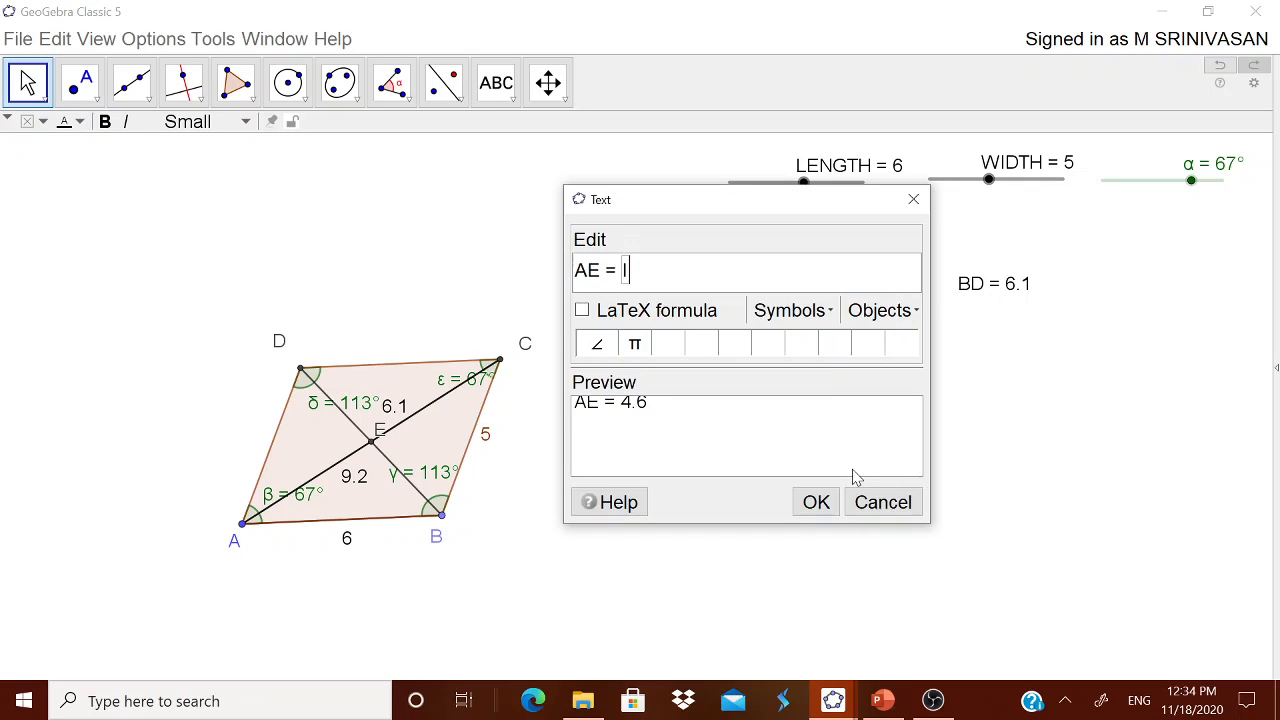
click(814, 503)
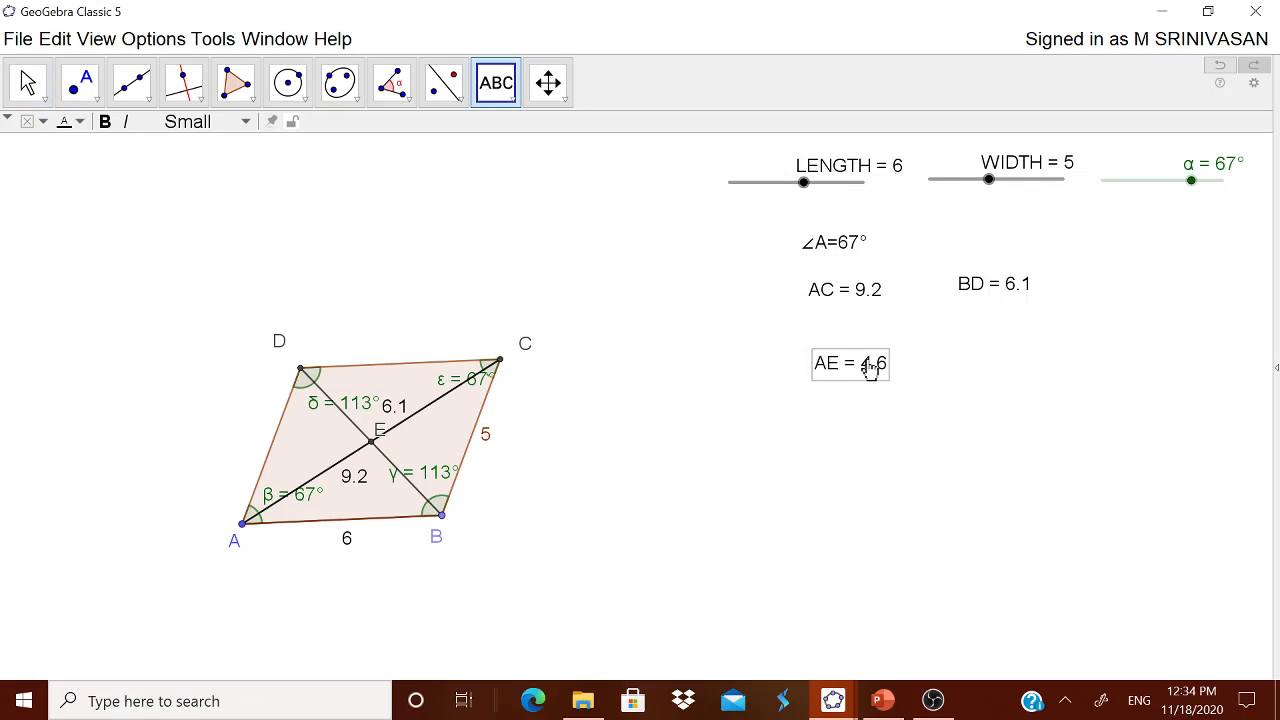
Step: Insert the text "CE = " linked to segment m, place it below the BD text, and adjust the AE text beside it
click(556, 244)
text(CD)
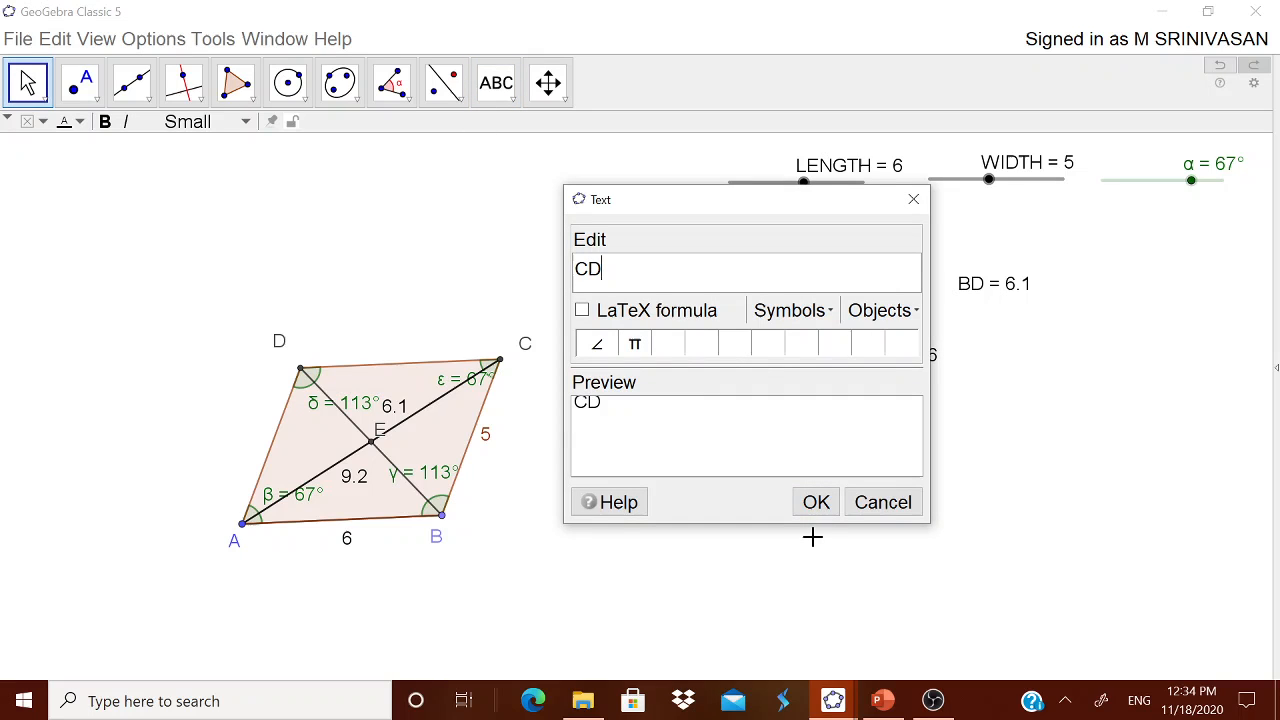
key(BackSpace)
text(E =)
click(879, 311)
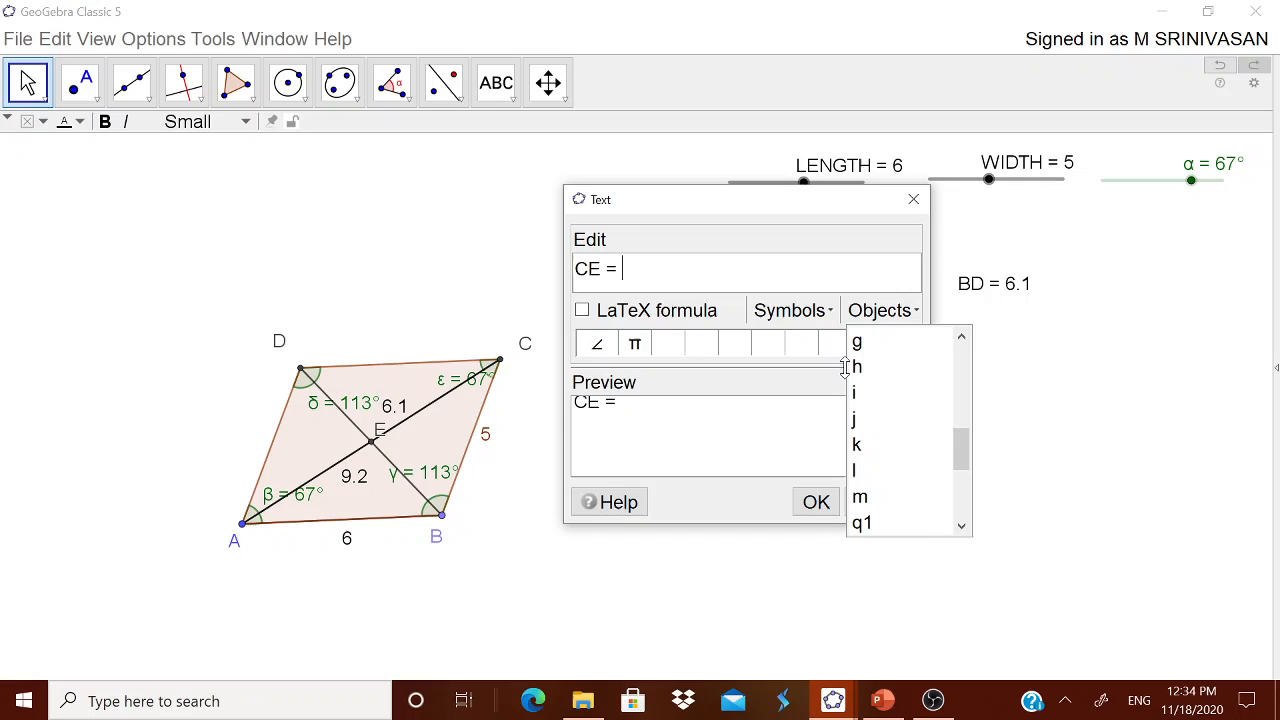
click(882, 500)
click(816, 502)
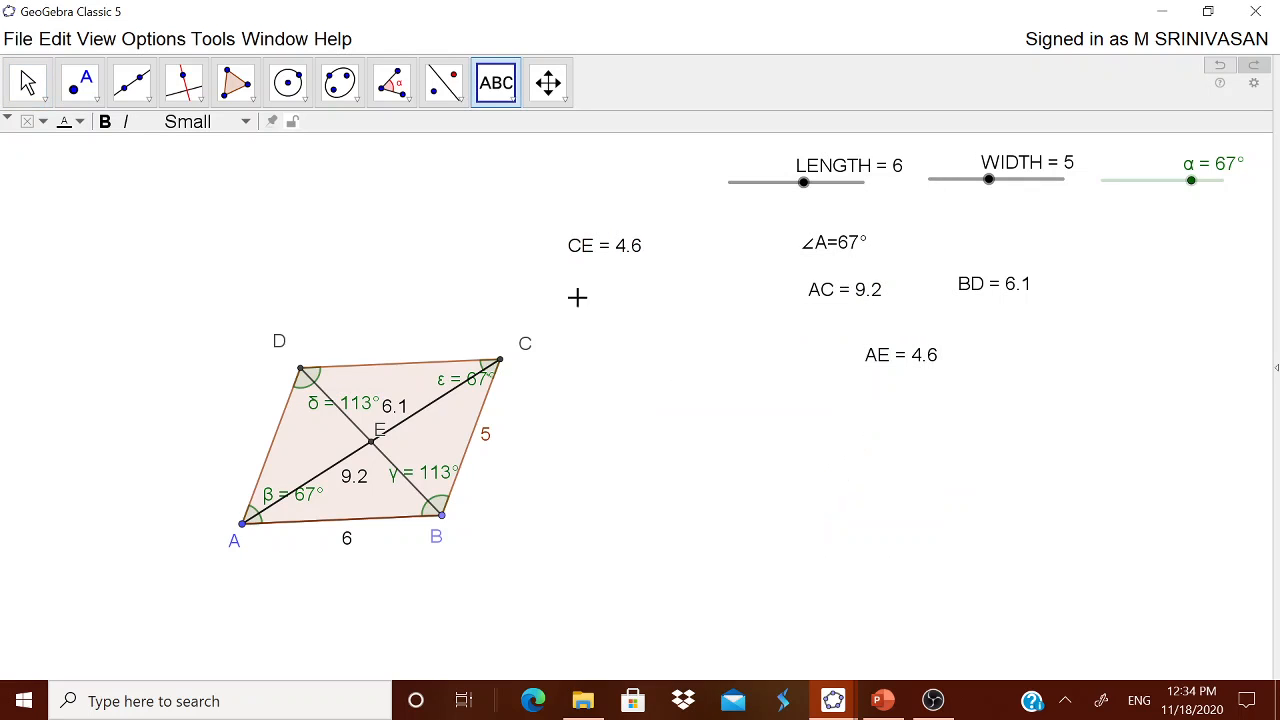
drag(610, 255, 1018, 350)
drag(925, 366, 909, 362)
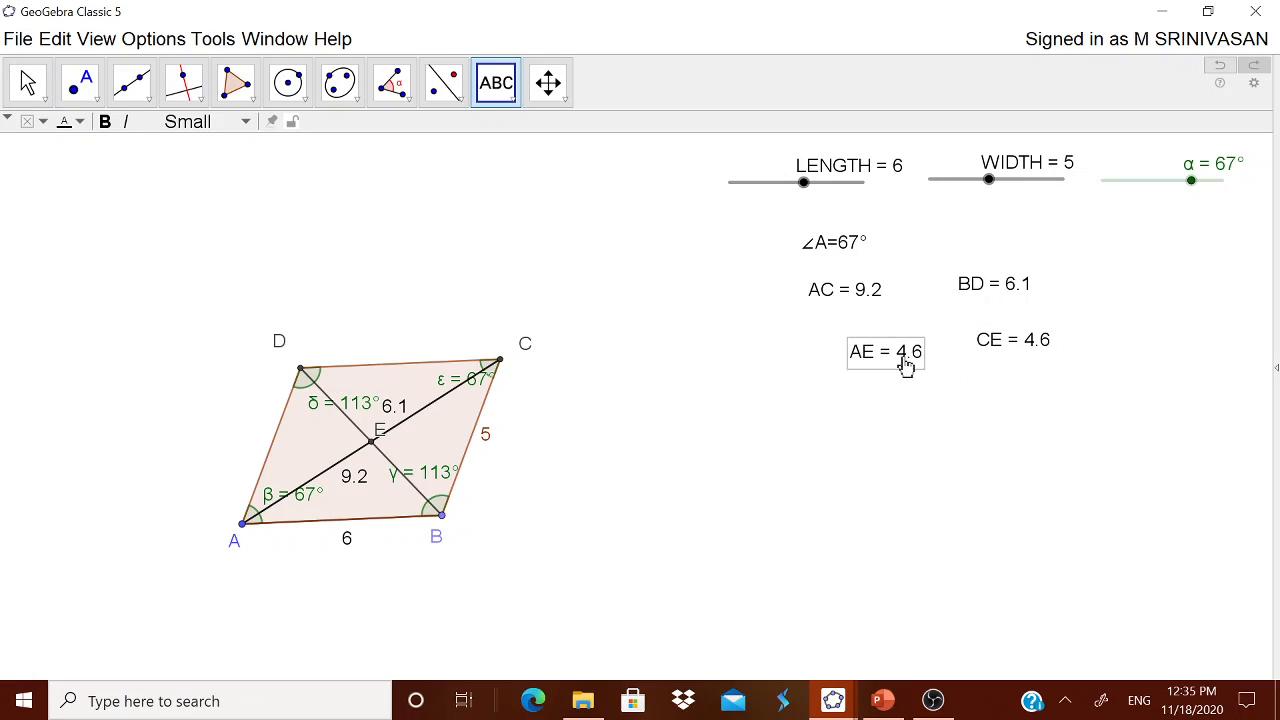
Step: Align the CE text level with the AE text and set the LENGTH slider to 7
drag(1004, 343, 1004, 352)
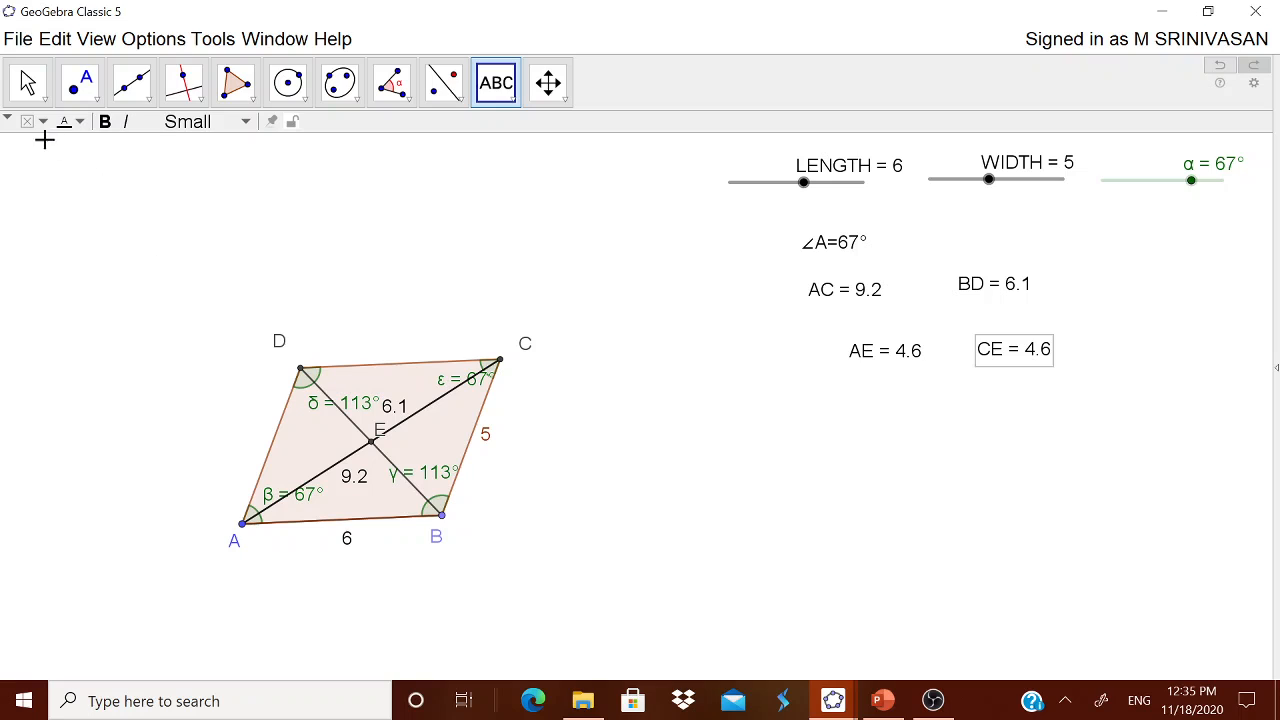
click(37, 100)
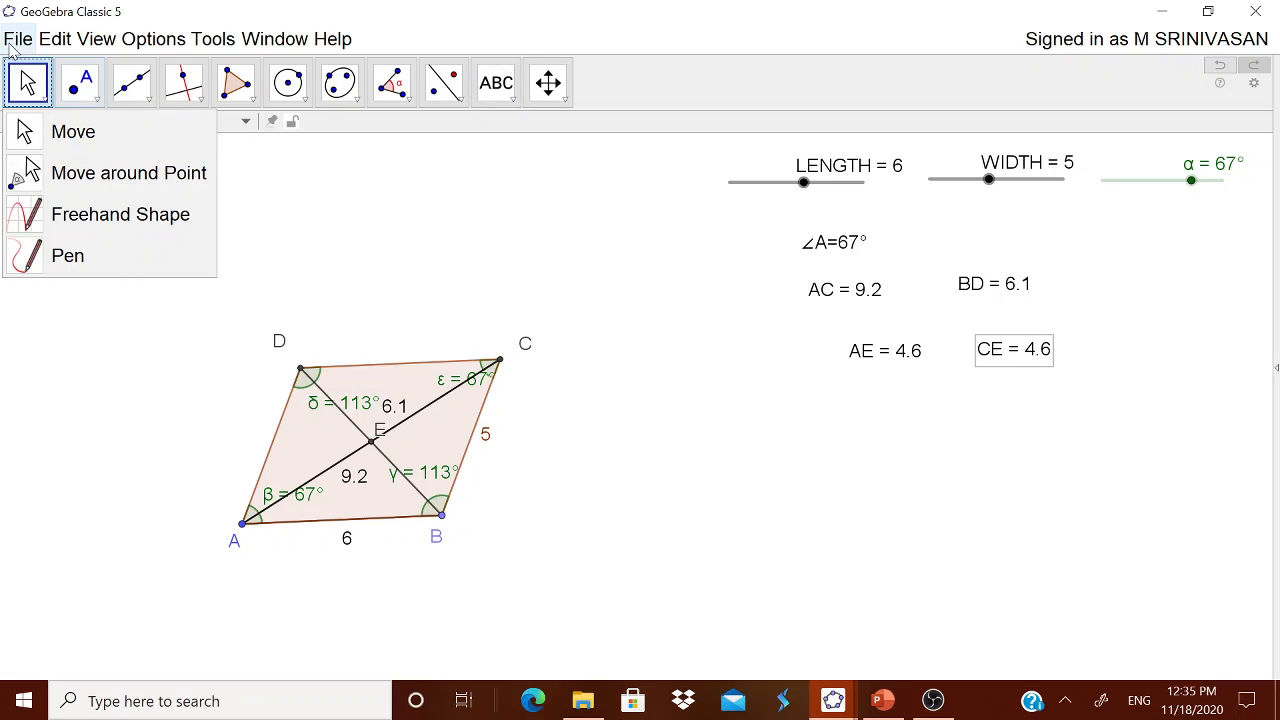
click(28, 85)
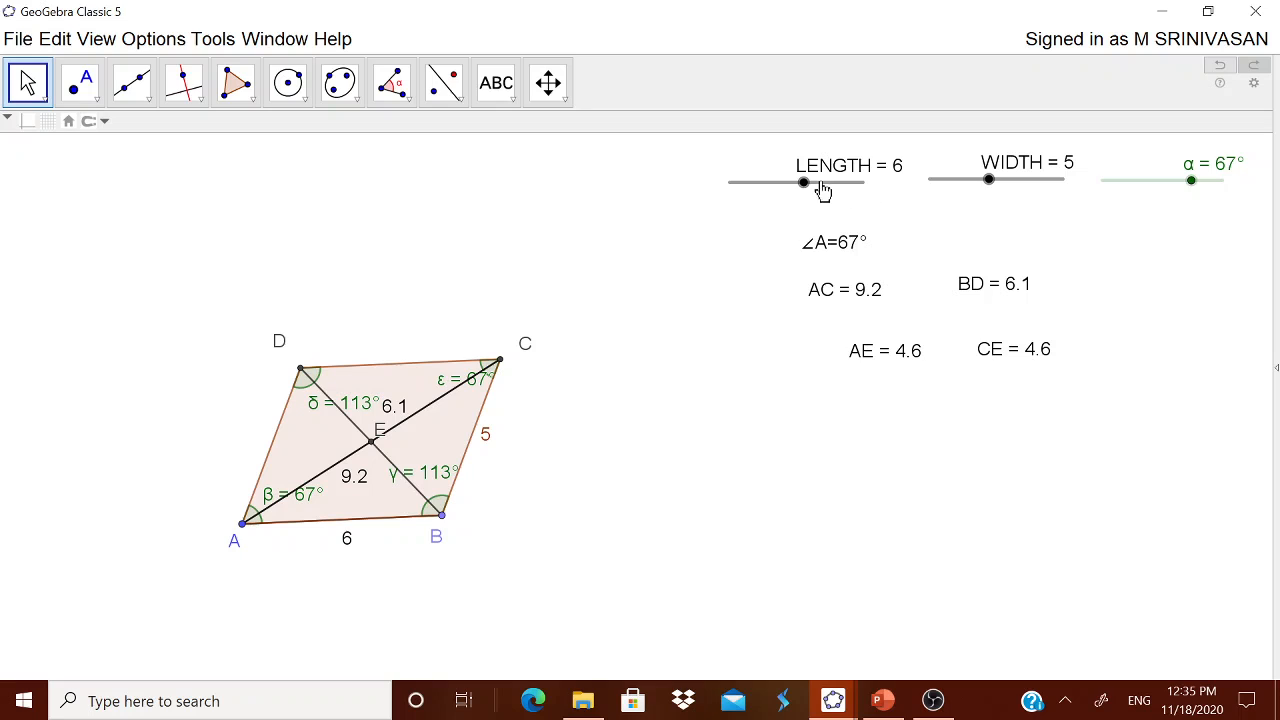
click(806, 185)
drag(808, 188, 820, 189)
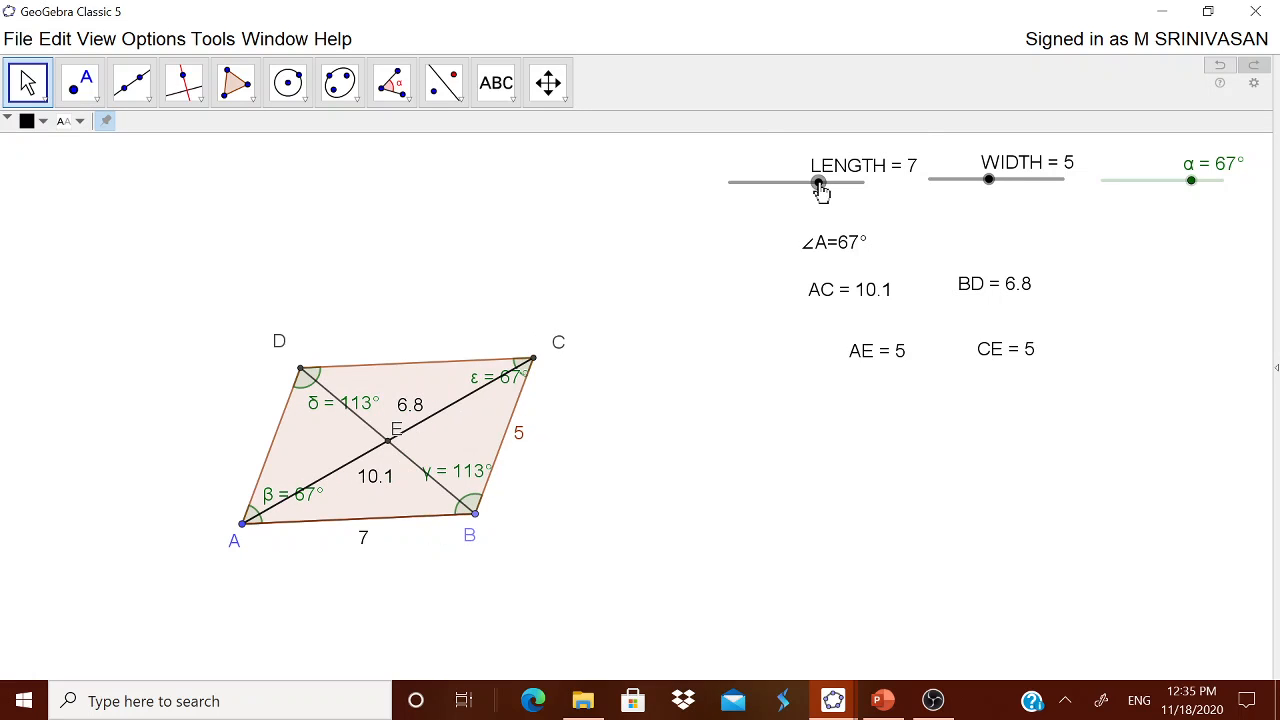
Step: Make the parallelogram a square by setting WIDTH to 6, α to 90° and LENGTH to 6
drag(991, 186, 1017, 183)
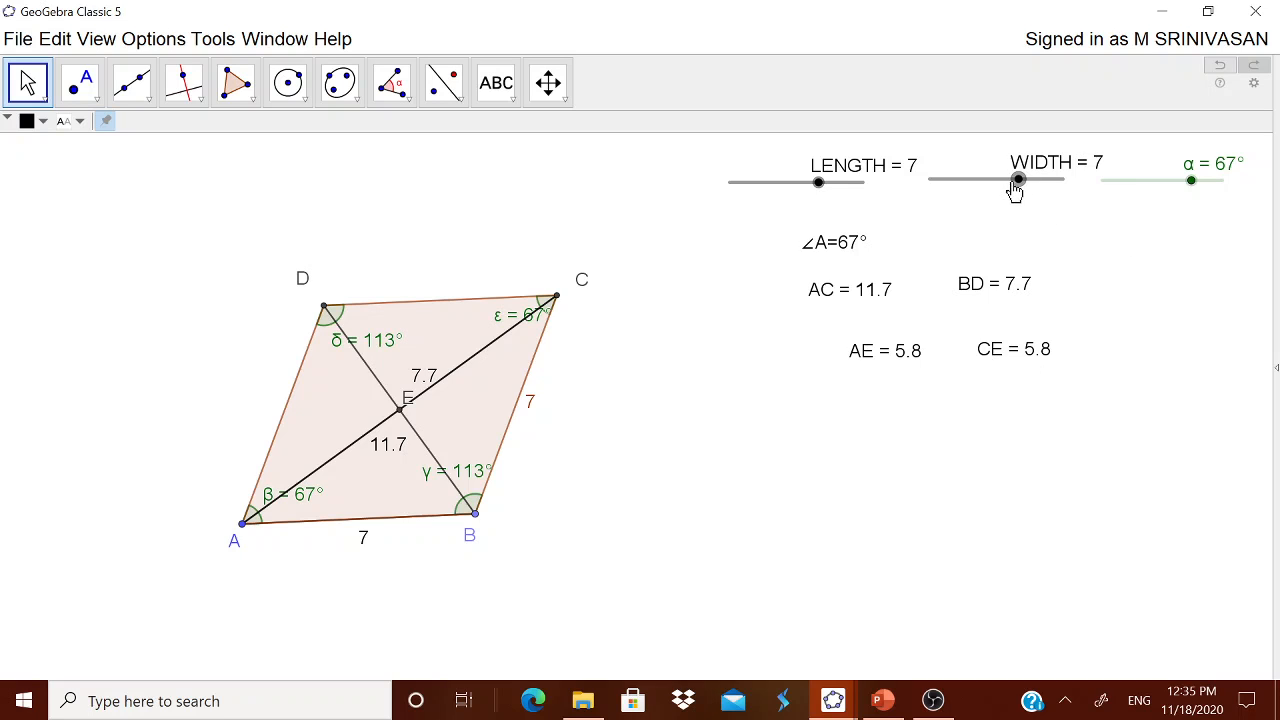
drag(1014, 189, 1003, 189)
drag(1189, 183, 1222, 183)
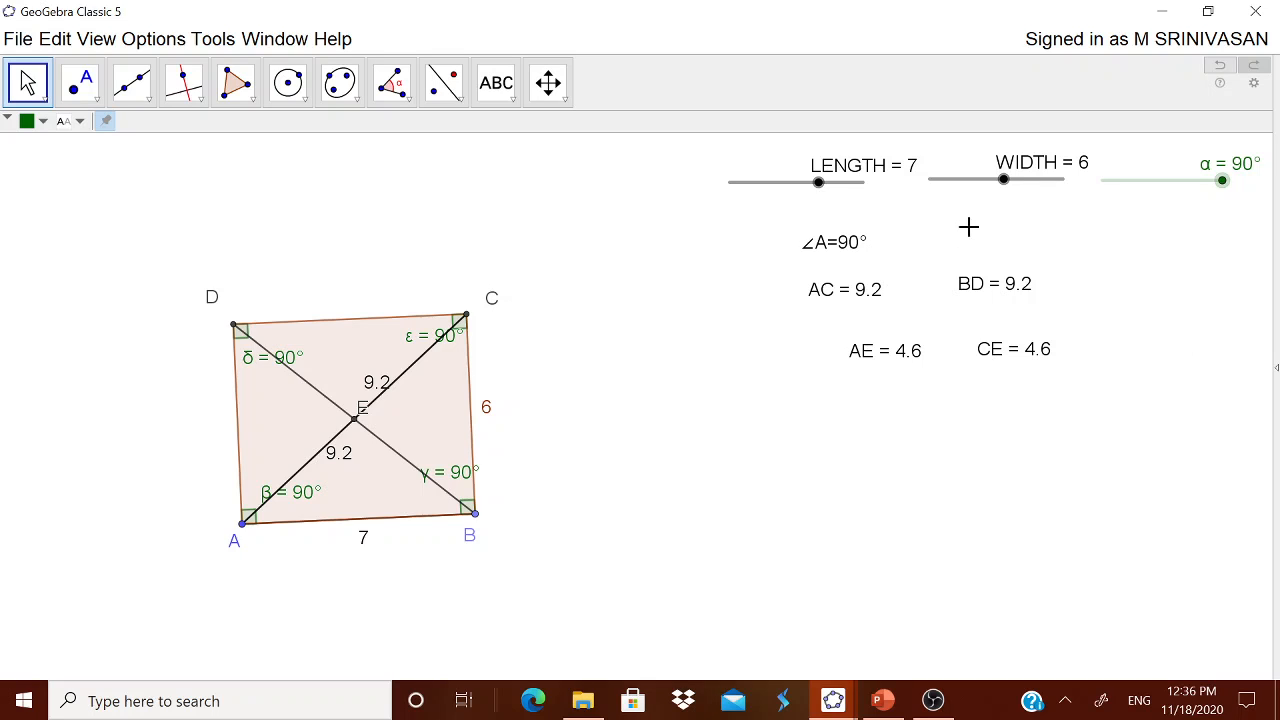
click(819, 184)
drag(818, 185, 805, 190)
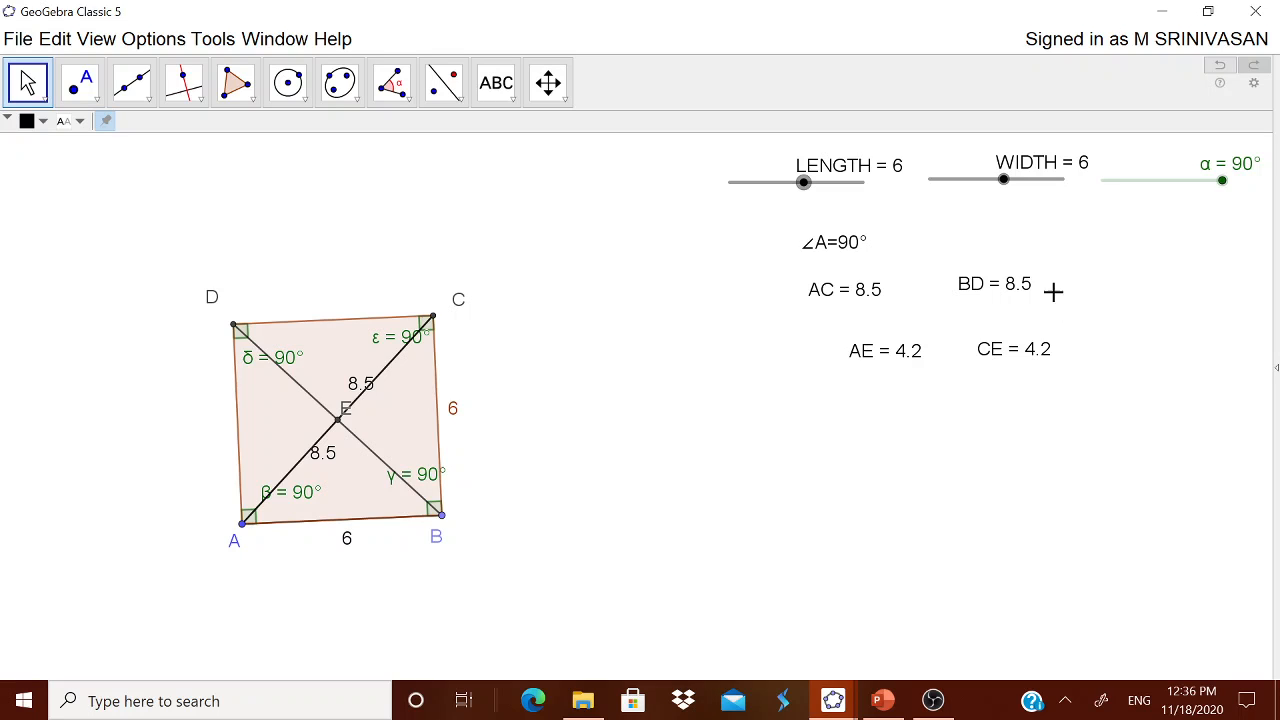
Step: Add an area measurement label to quadrilateral ABCD
click(410, 104)
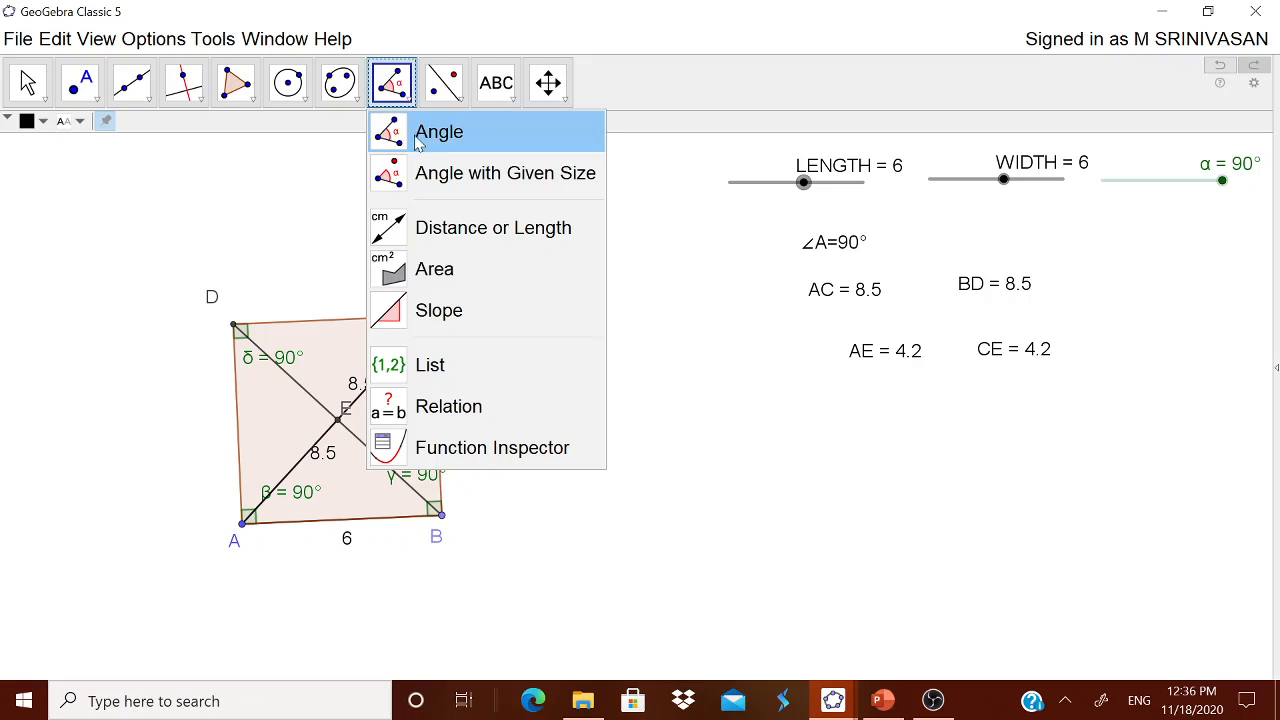
click(426, 268)
click(355, 348)
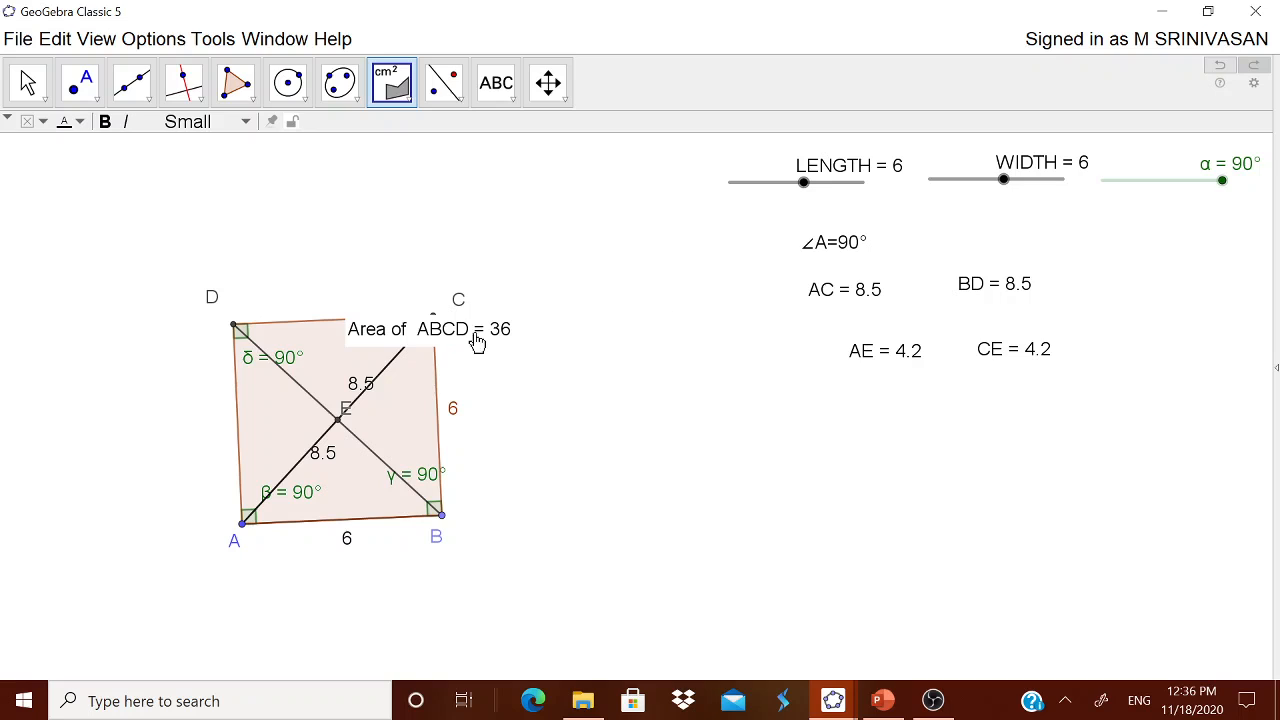
key(Escape)
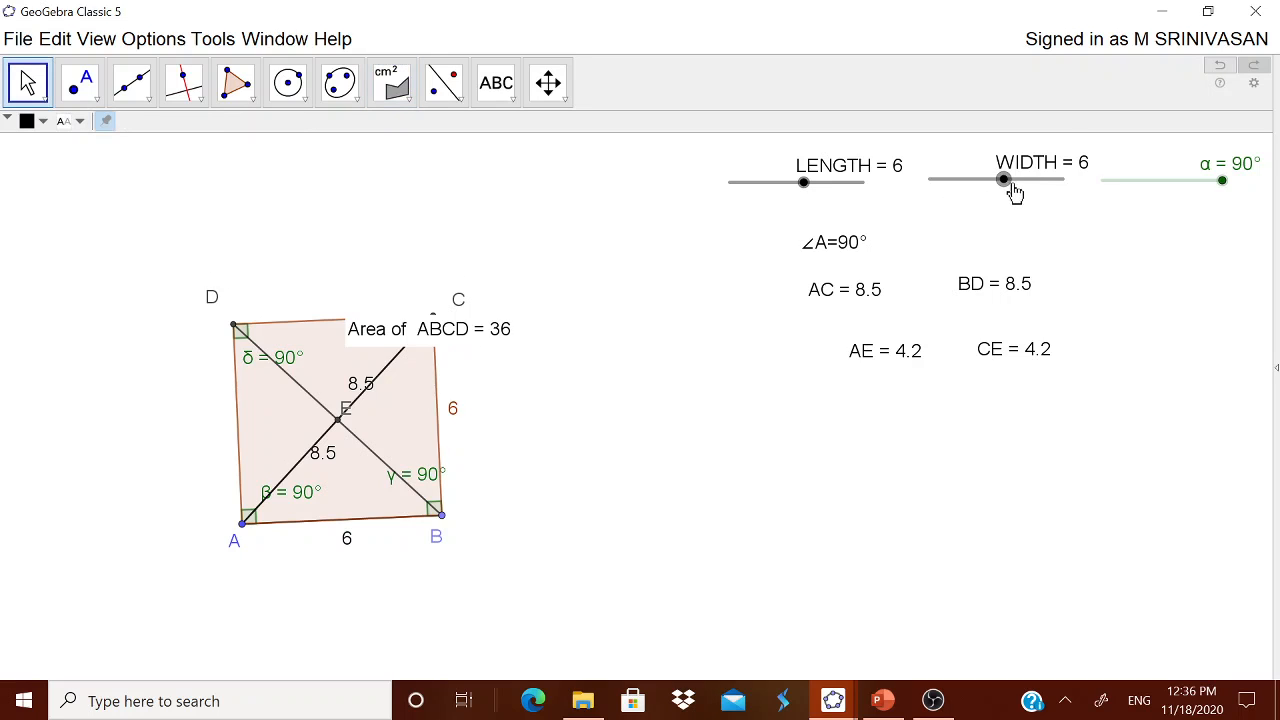
Step: Test the area label by setting WIDTH to 7 and α to 71°, and return WIDTH to 6
drag(1004, 181, 1018, 182)
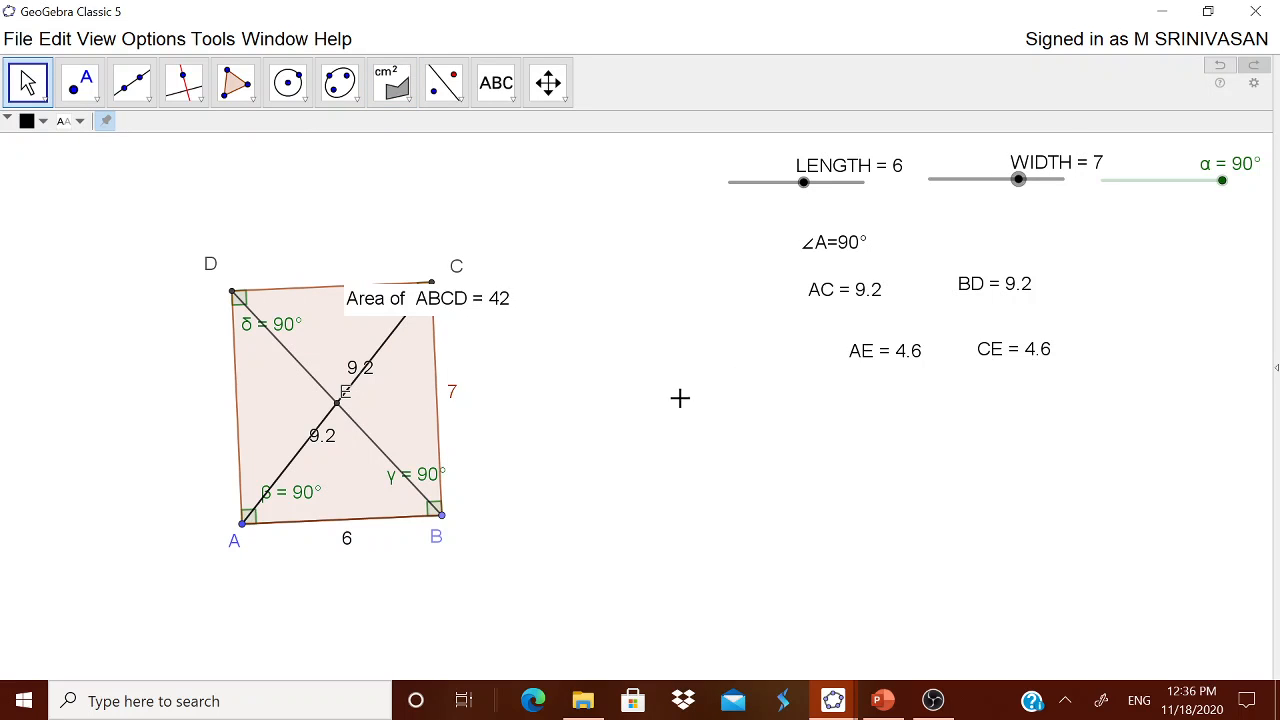
click(1222, 184)
drag(1222, 184, 1196, 183)
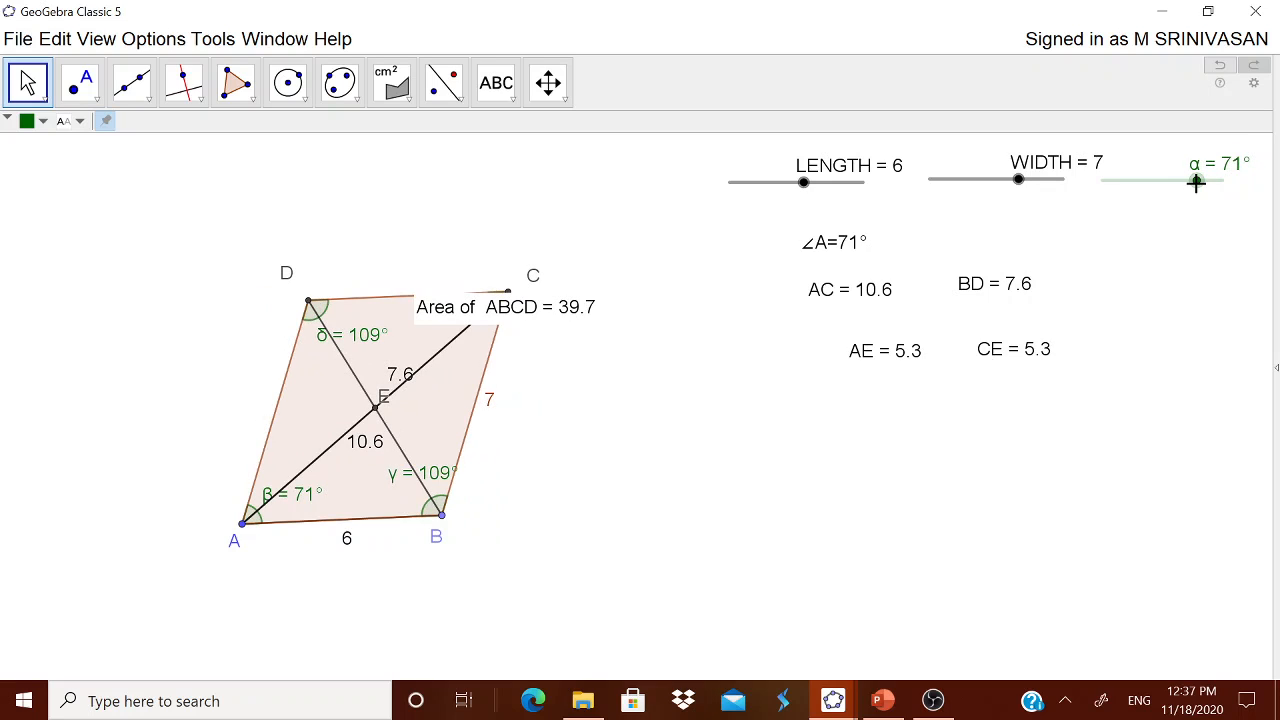
click(1017, 183)
drag(1015, 190, 1004, 186)
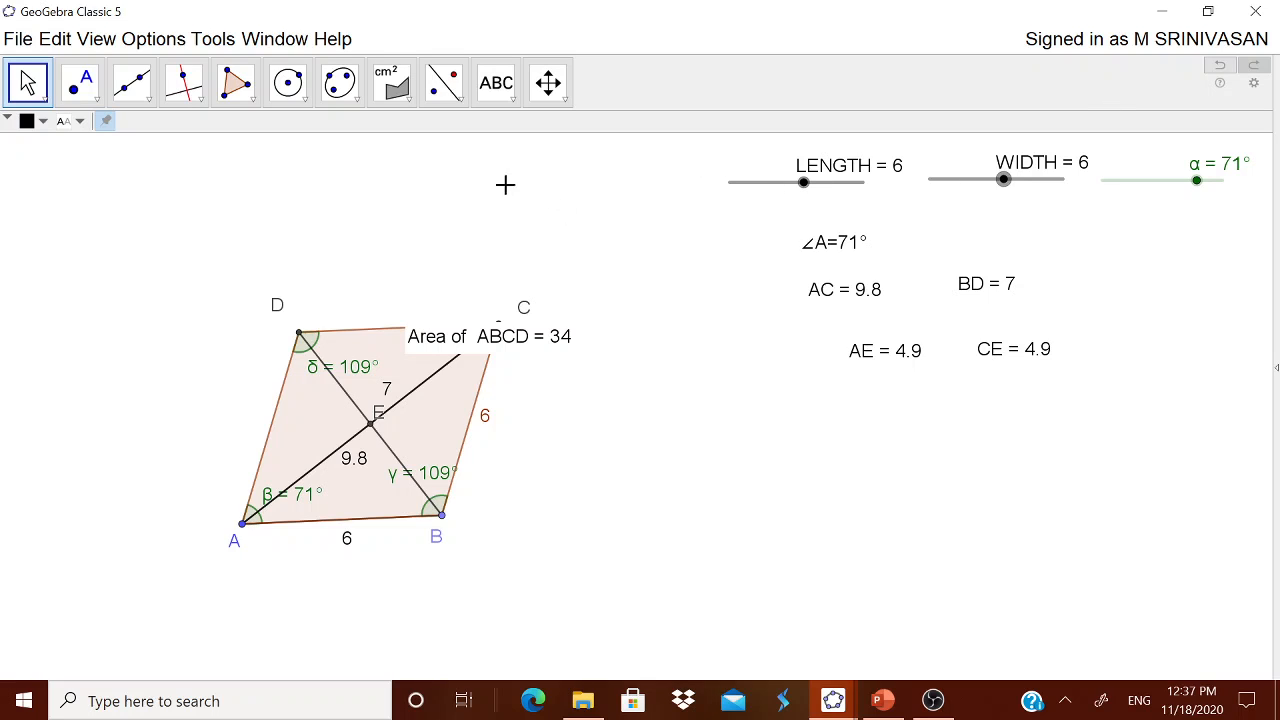
Step: Insert the text "AREA = " linked to object q1 and place it below the AE and CE texts
click(501, 90)
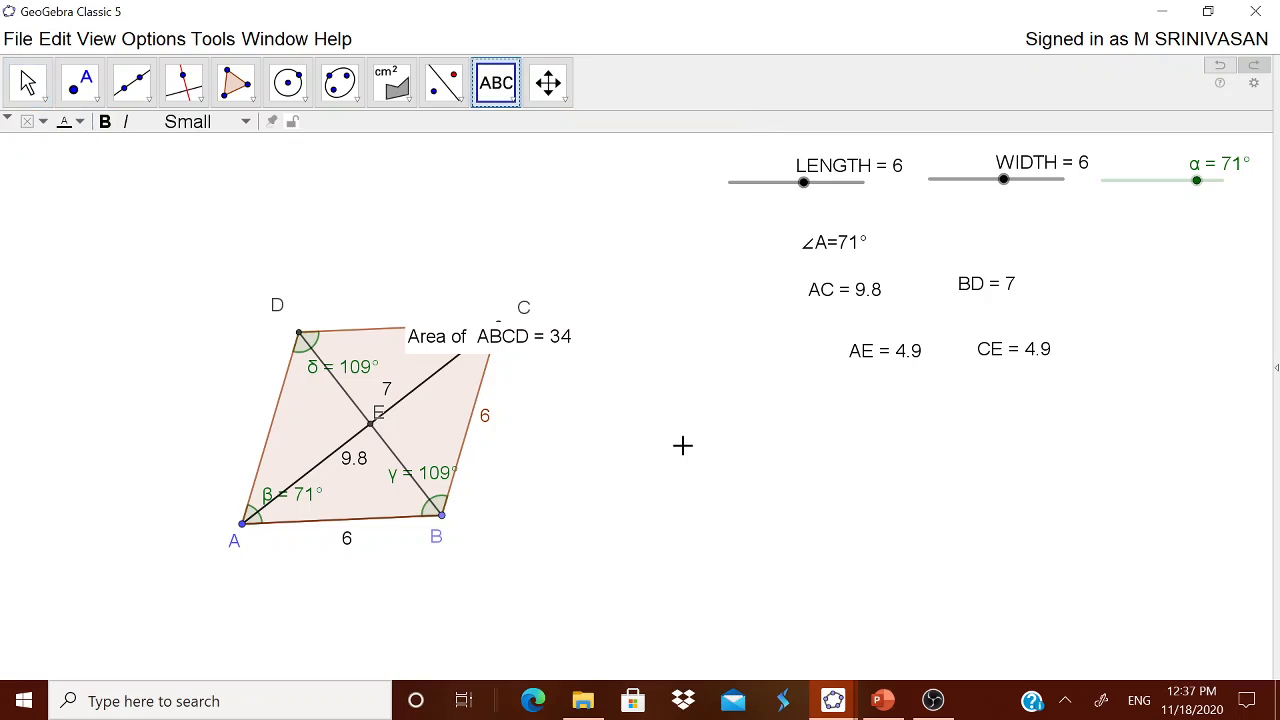
click(683, 446)
text(SAR)
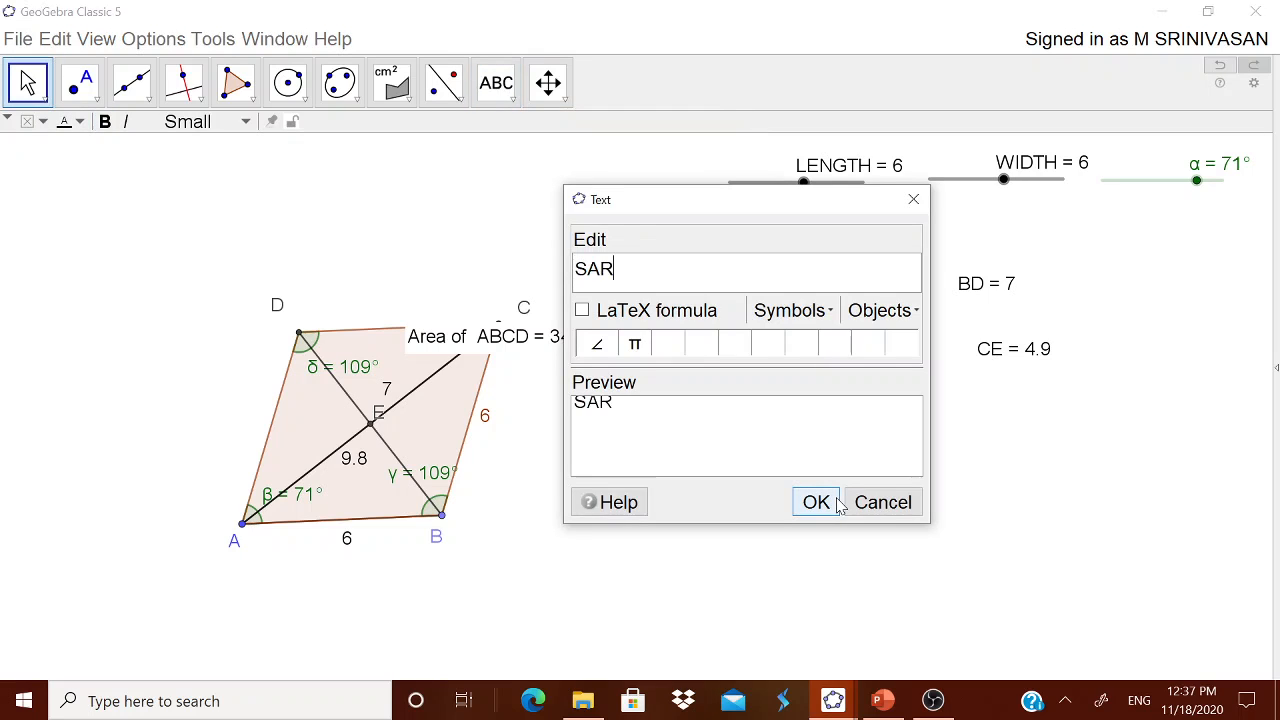
key(BackSpace)
key(BackSpace)
key(BackSpace)
text(AREA =)
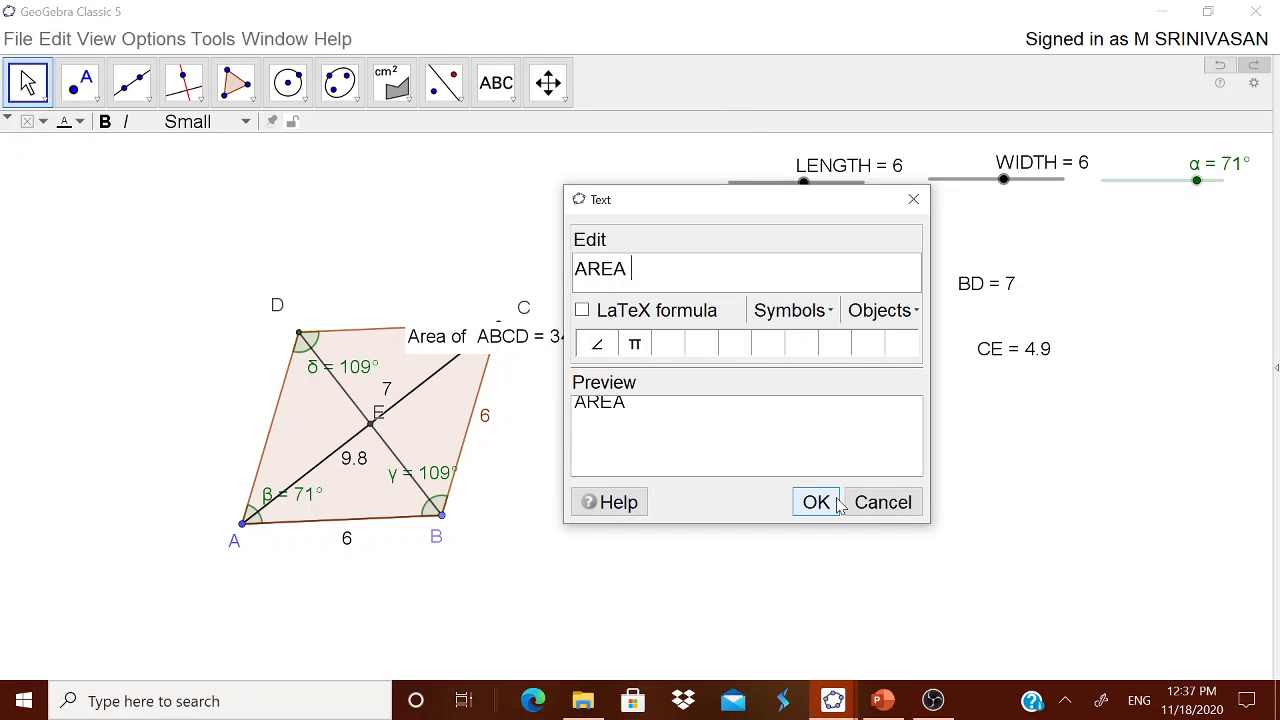
click(906, 318)
scroll(903, 465, down, 1)
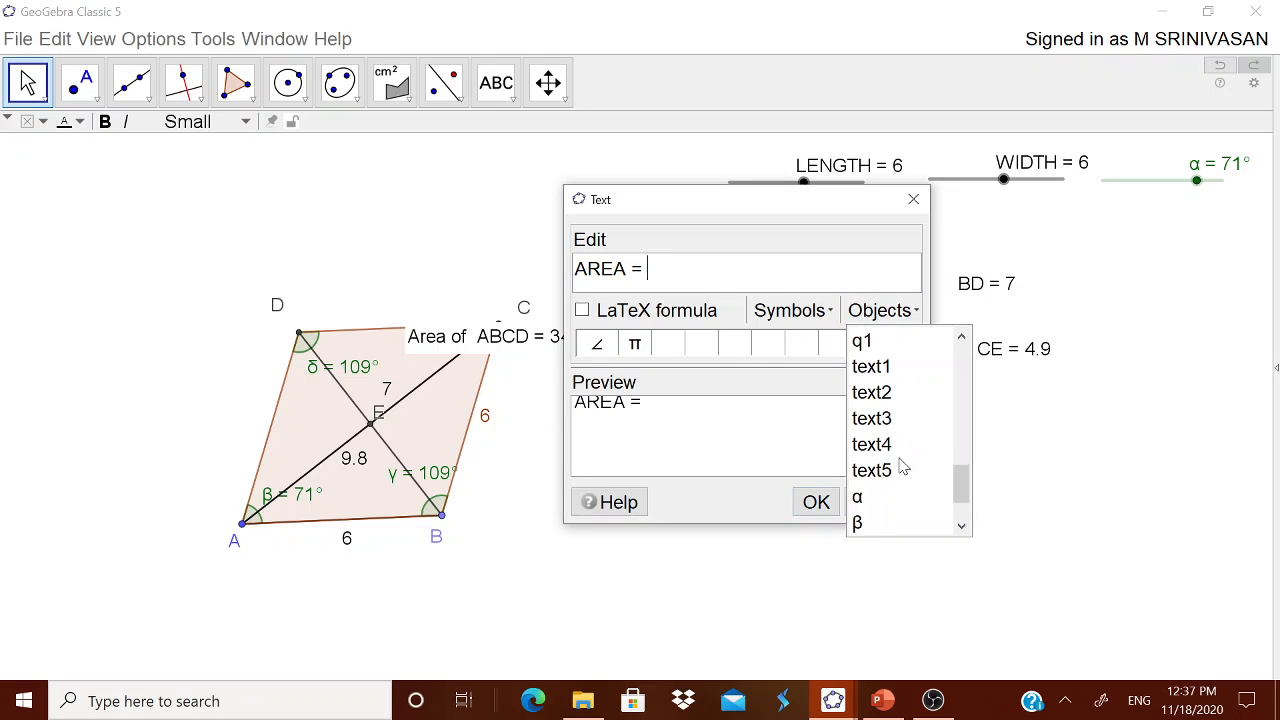
scroll(900, 466, up, 1)
click(873, 419)
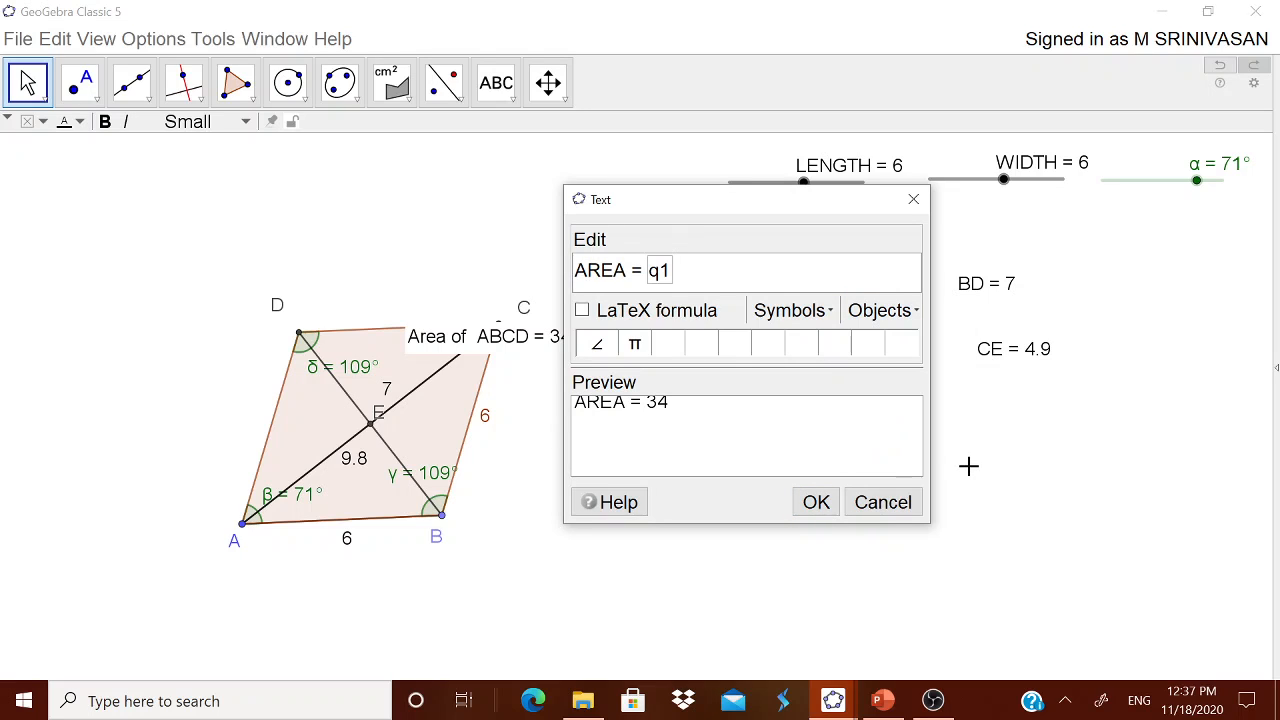
click(816, 502)
drag(744, 450, 991, 420)
Step: Test the linked AREA text by setting WIDTH to 7 and α to 69°
mouse_move(833, 697)
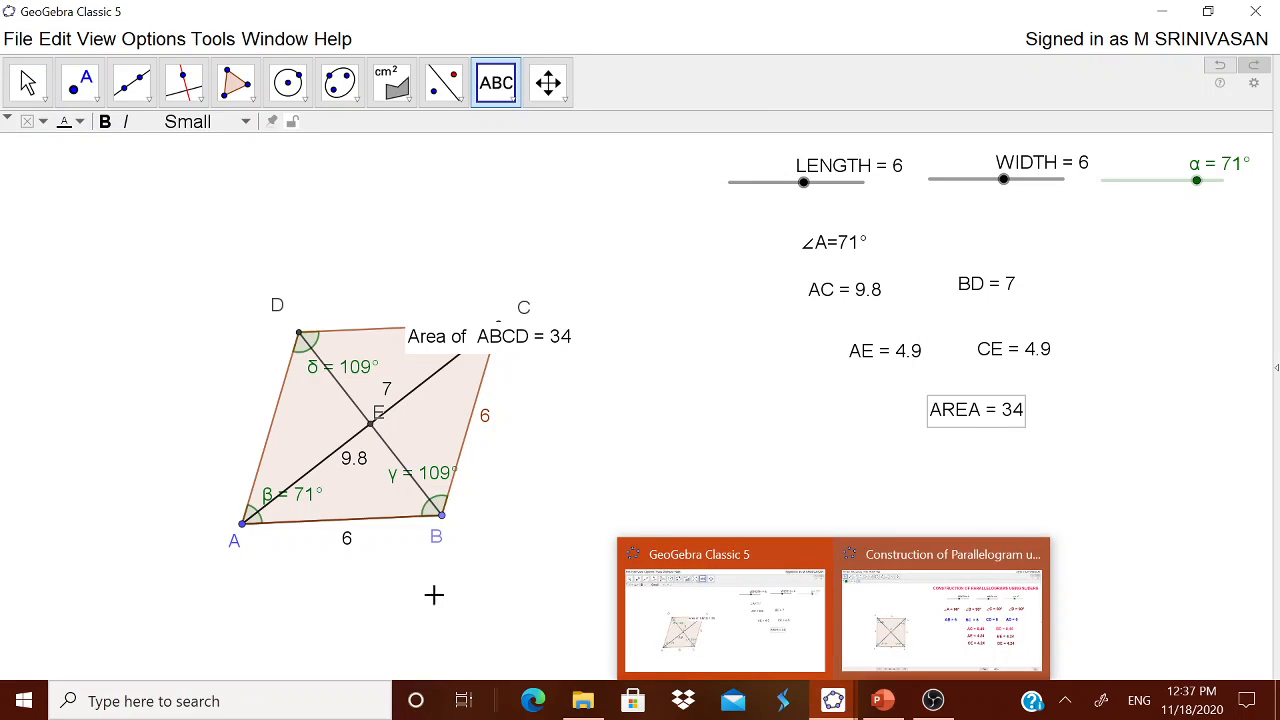
click(27, 82)
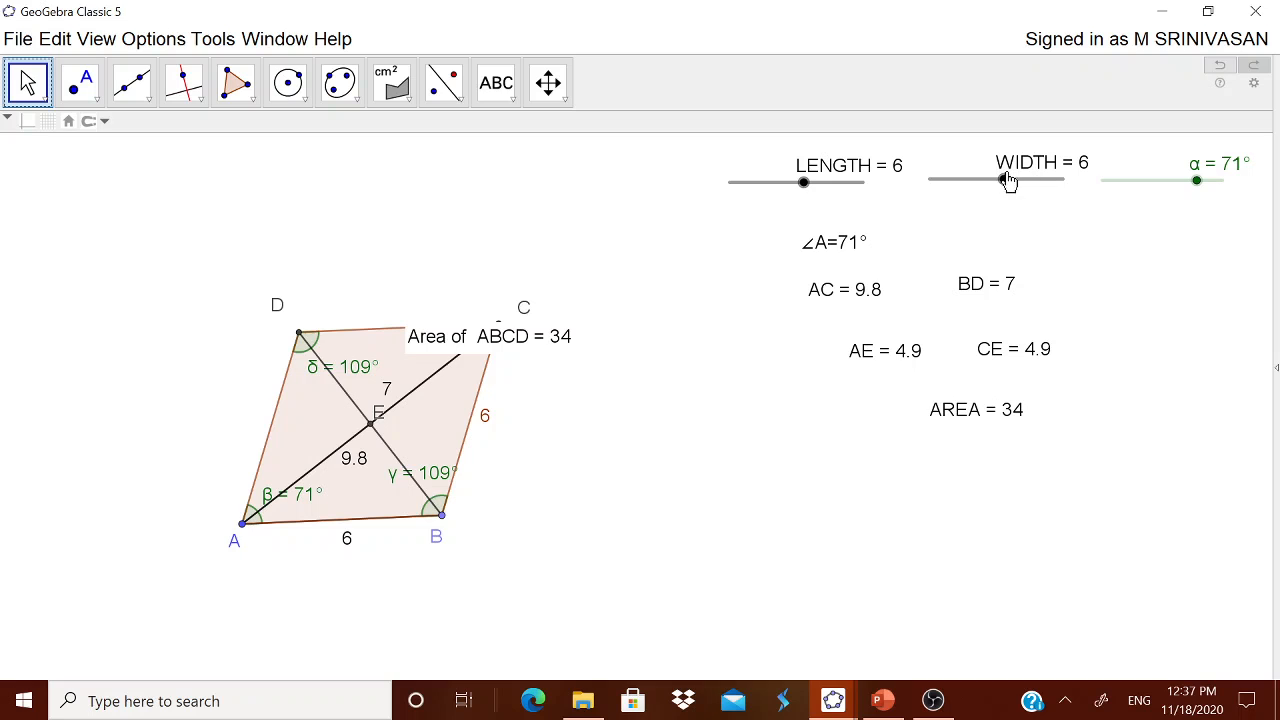
mouse_move(1004, 180)
mouse_down()
mouse_move(986, 182)
mouse_move(1020, 188)
mouse_up()
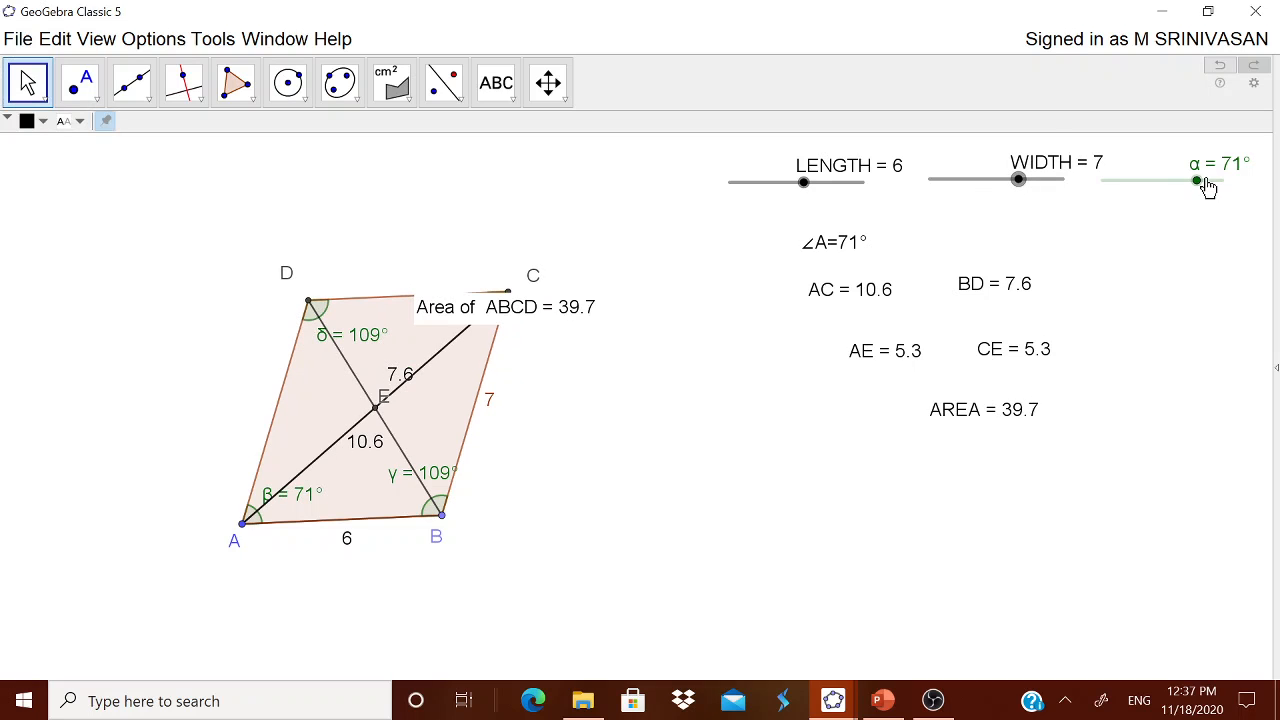
mouse_move(1200, 184)
mouse_down()
mouse_move(1171, 192)
mouse_move(1193, 187)
mouse_up()
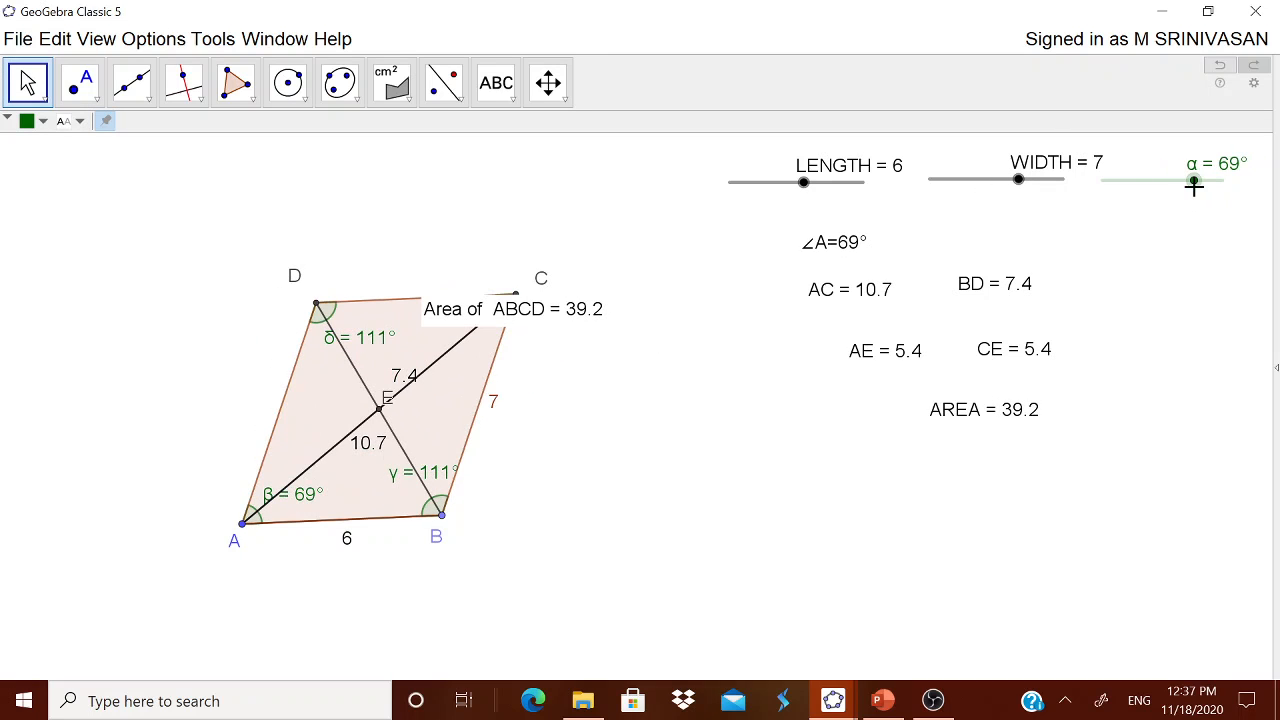